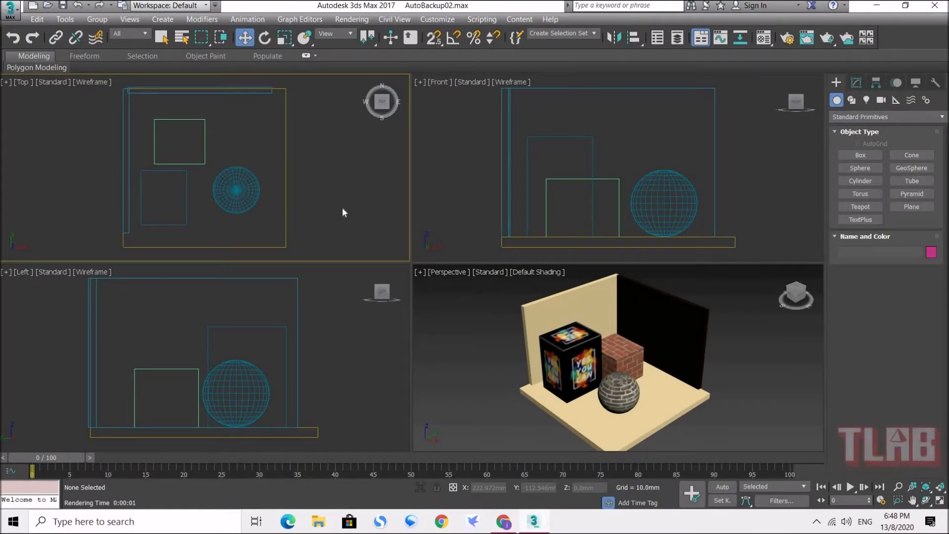
Step: Examine the textured boxes and sphere in the perspective view, and the brick box's UVW Map settings
click(473, 341)
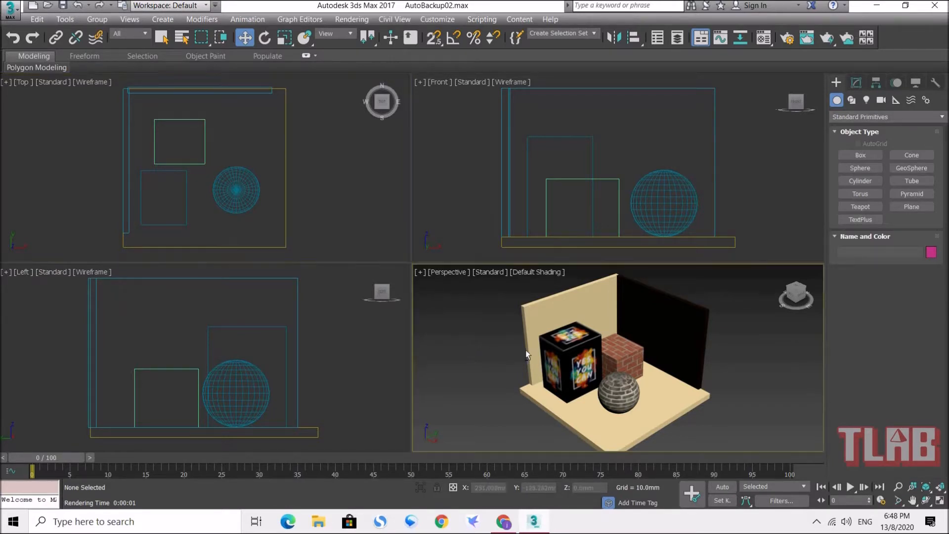
alt+middle_drag(561, 297, 554, 305)
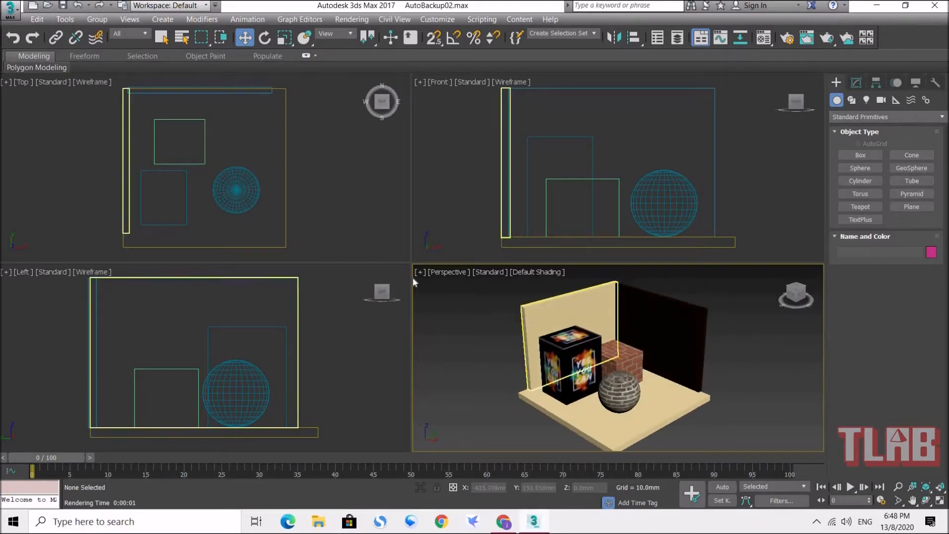
drag(413, 261, 219, 117)
scroll(526, 326, up, 3)
alt+middle_drag(525, 327, 474, 286)
scroll(473, 286, up, 2)
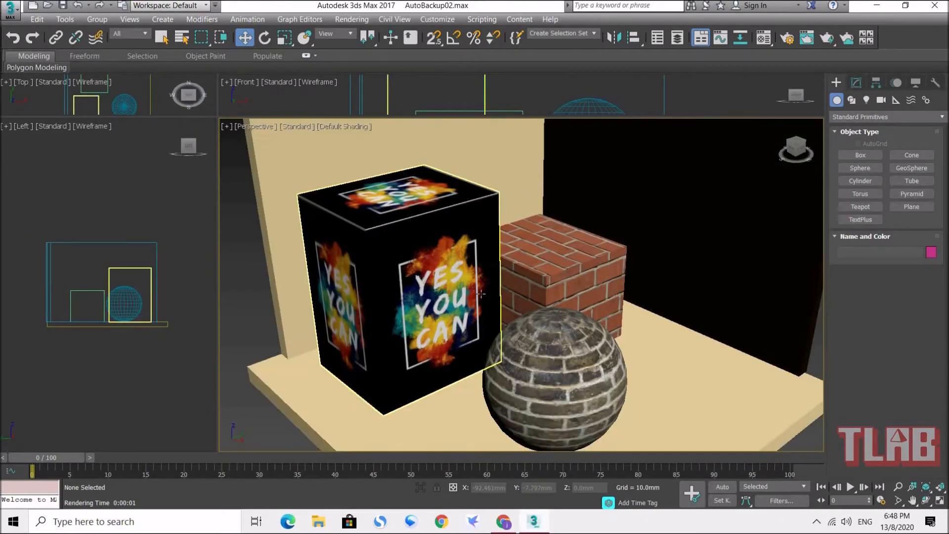
scroll(552, 267, up, 1)
alt+middle_drag(552, 267, 547, 260)
click(554, 257)
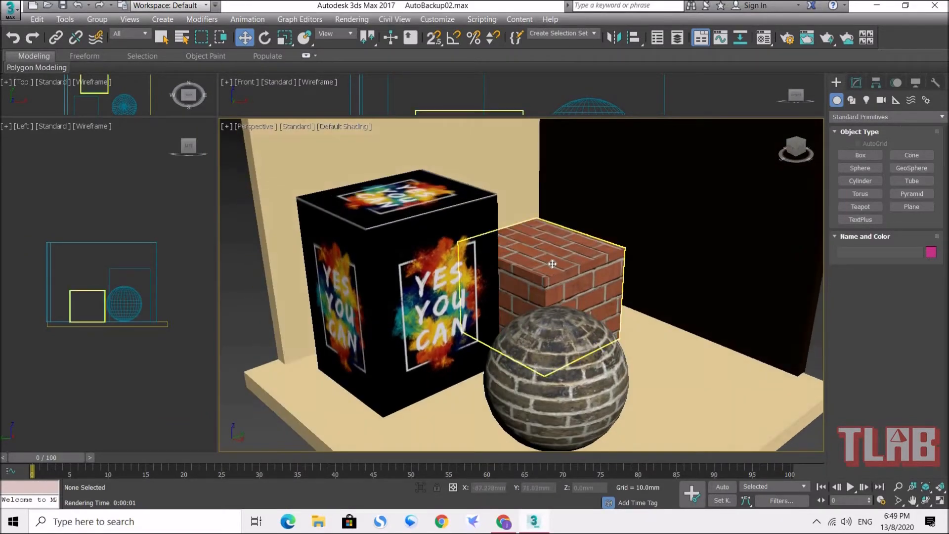
click(857, 84)
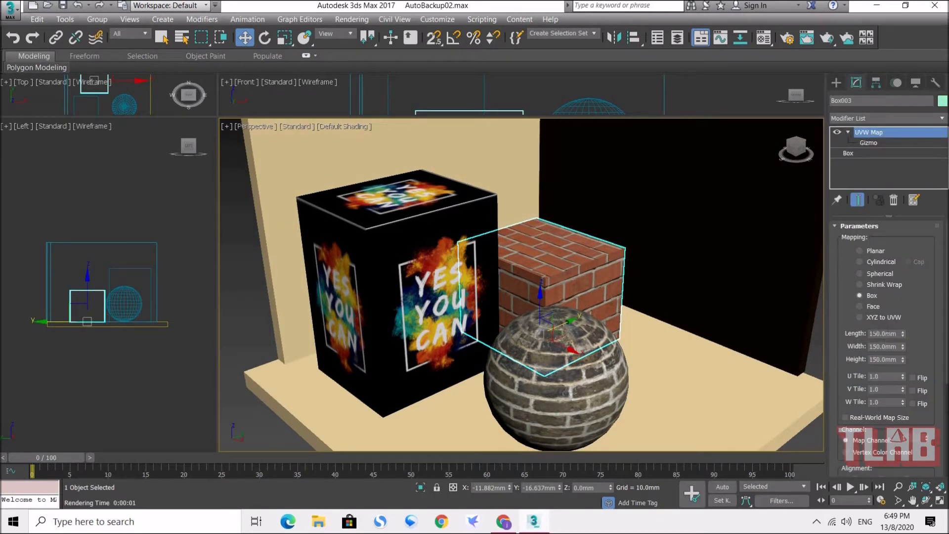
alt+middle_drag(643, 307, 618, 291)
scroll(550, 277, down, 3)
mouse_move(550, 277)
alt+middle_down()
mouse_move(595, 276)
mouse_move(541, 293)
alt+middle_up()
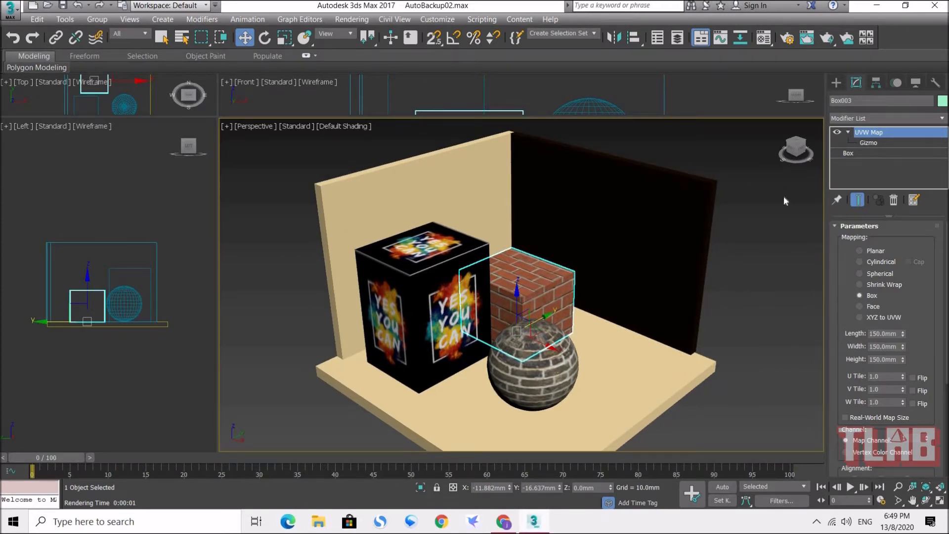
Step: Create a thin upright box about 4 mm long, 68 mm wide and 60 mm high near the dark wall, drawing it in the Top view
click(836, 82)
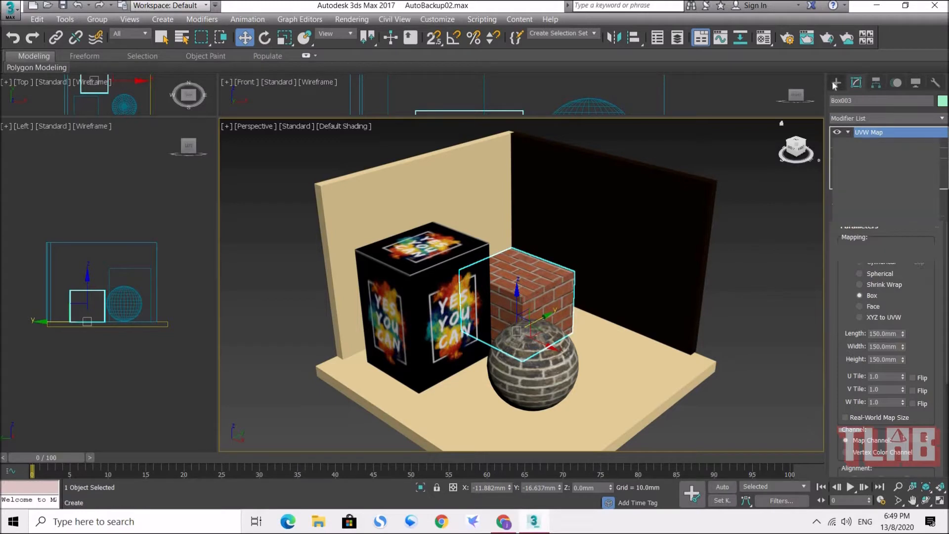
click(863, 155)
drag(218, 117, 469, 326)
middle_drag(312, 249, 295, 274)
drag(247, 126, 302, 127)
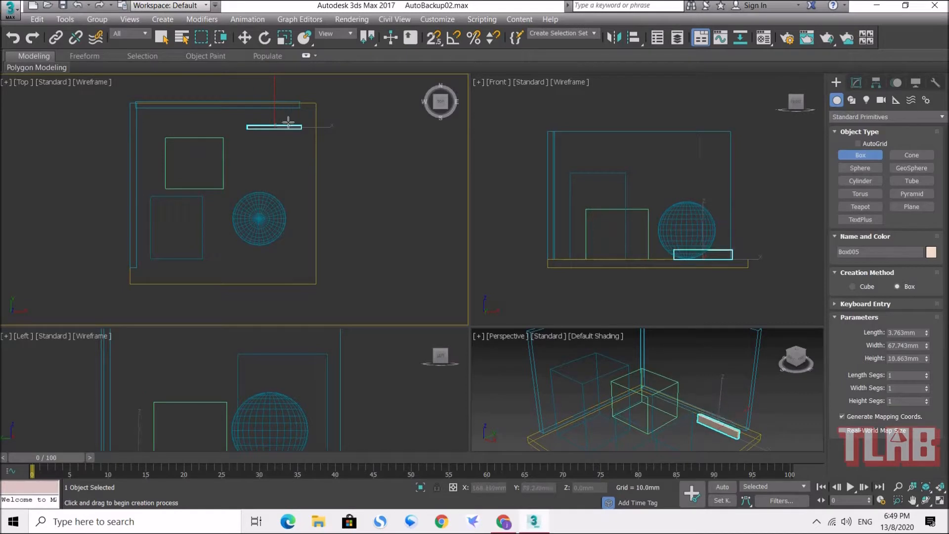
click(266, 81)
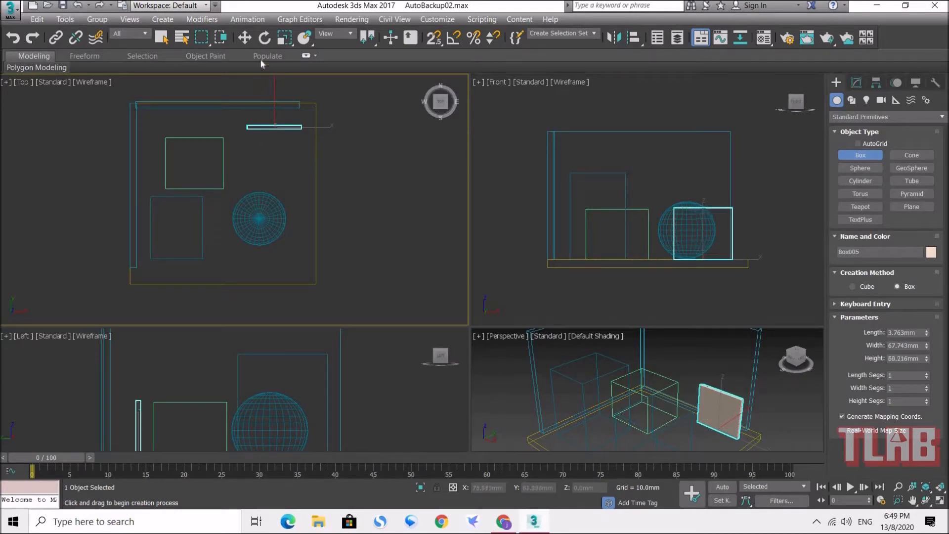
click(246, 37)
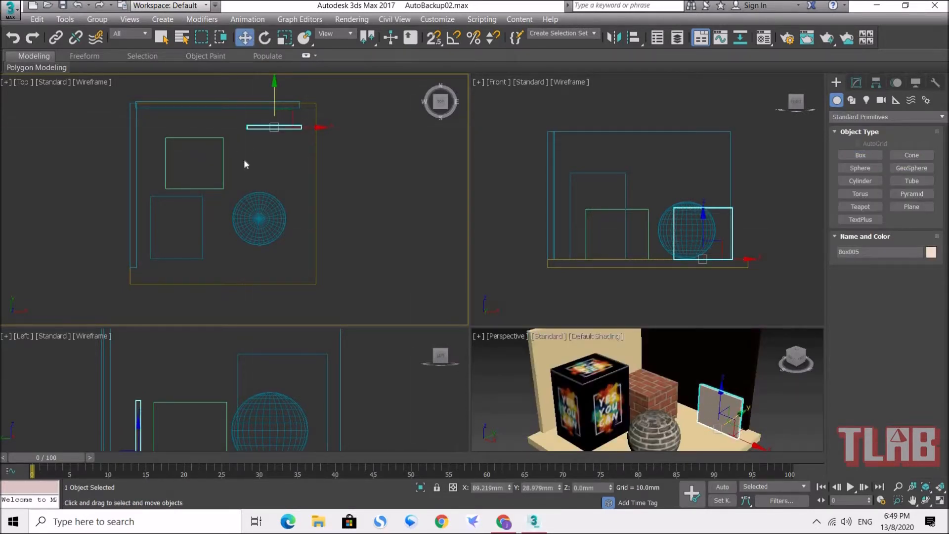
Step: Maximize the perspective view and scale the new thin box up along its Z axis to nearly the height of the dark wall
drag(470, 326, 243, 125)
click(739, 397)
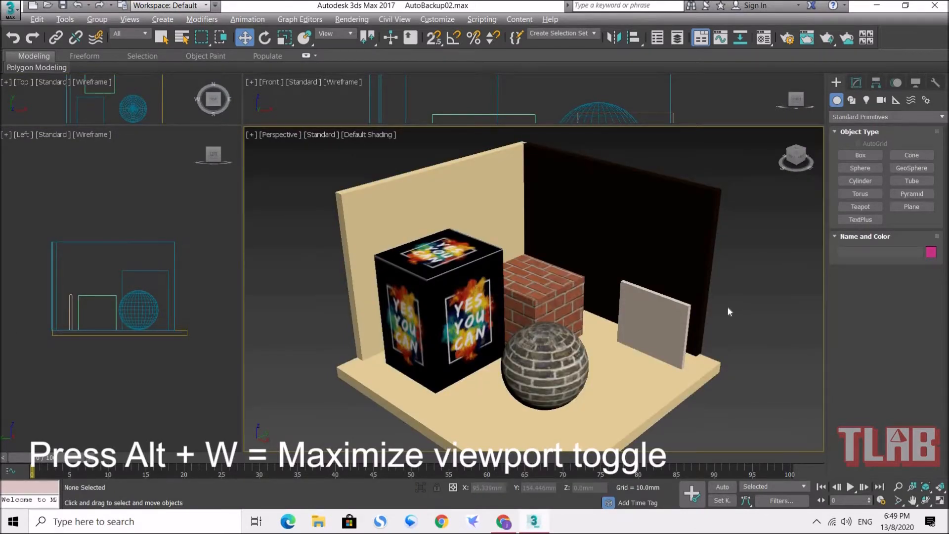
key(alt+w)
click(585, 295)
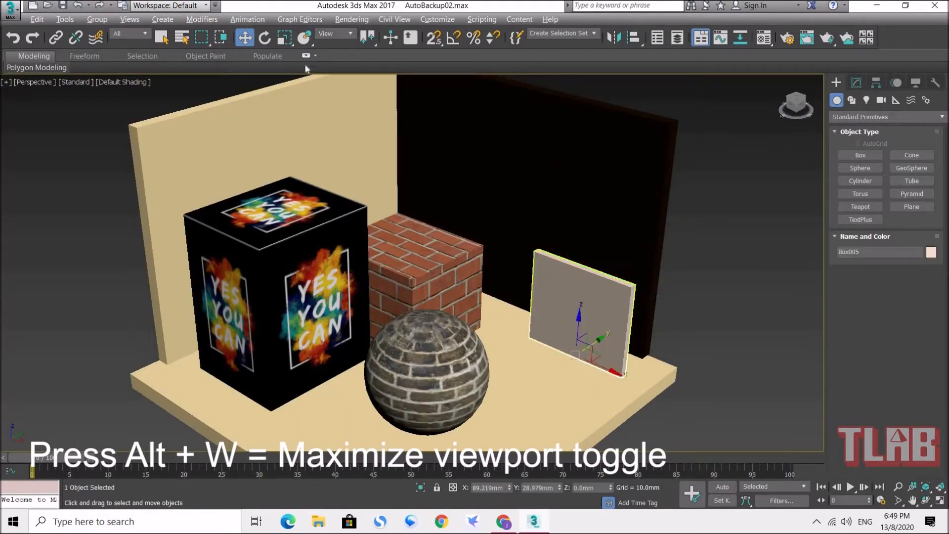
click(284, 37)
drag(581, 309, 583, 227)
Step: Move the tall thin panel closer to the dark wall, to about X 70.6 mm and Y 44.2 mm
key(w)
alt+middle_drag(589, 330, 601, 355)
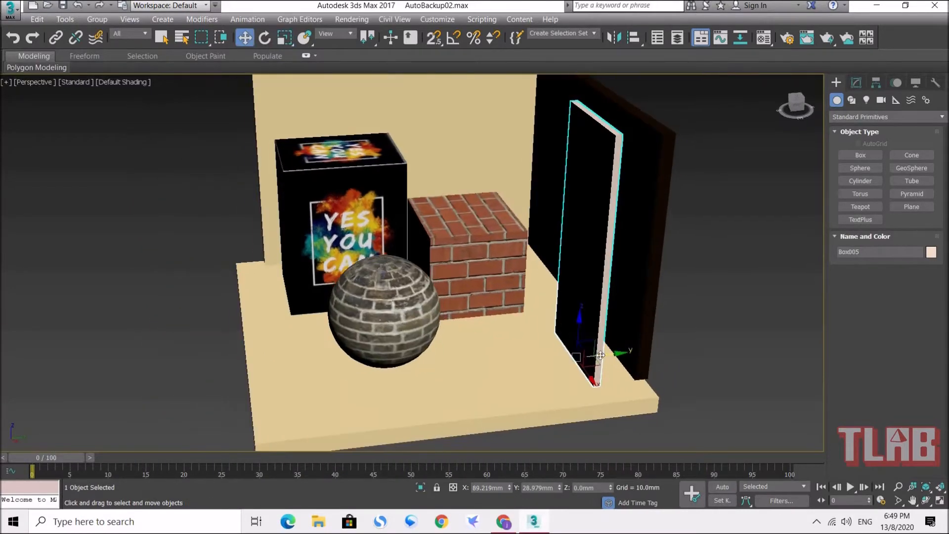
drag(608, 354, 635, 350)
alt+middle_drag(572, 344, 618, 352)
drag(624, 360, 596, 354)
alt+middle_drag(596, 354, 678, 281)
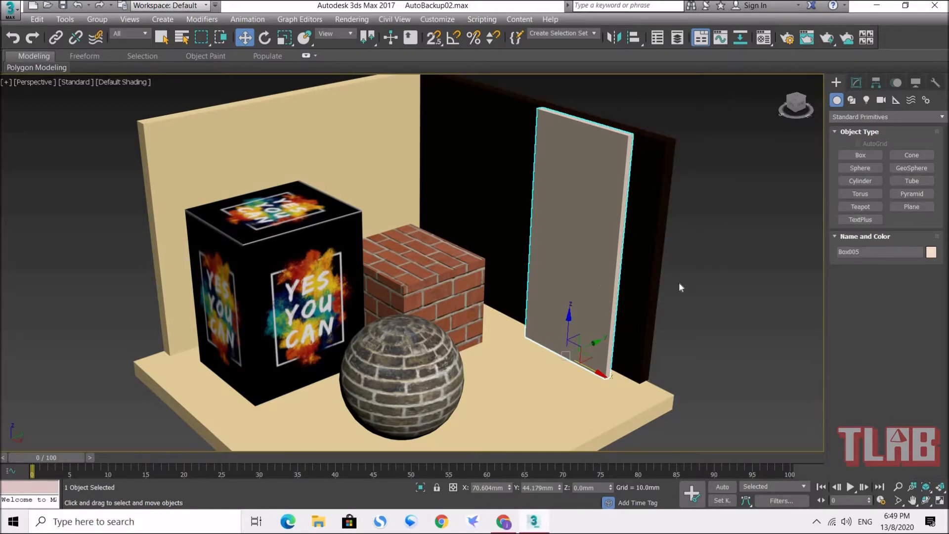
Step: Name an unused standard material "mirror" in the Material Editor and assign it to the tall thin panel
click(639, 283)
click(576, 273)
click(763, 39)
drag(364, 28, 215, 47)
click(121, 110)
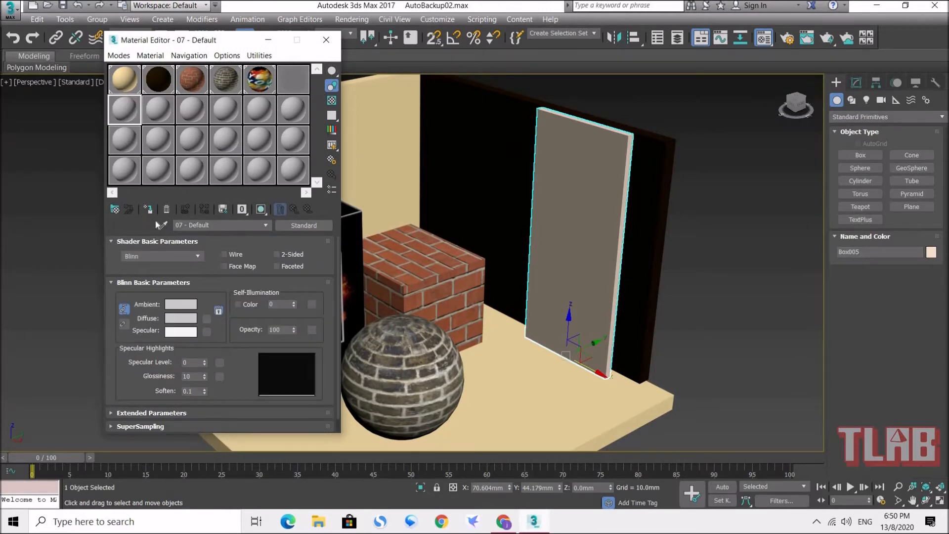
click(208, 225)
drag(209, 225, 127, 242)
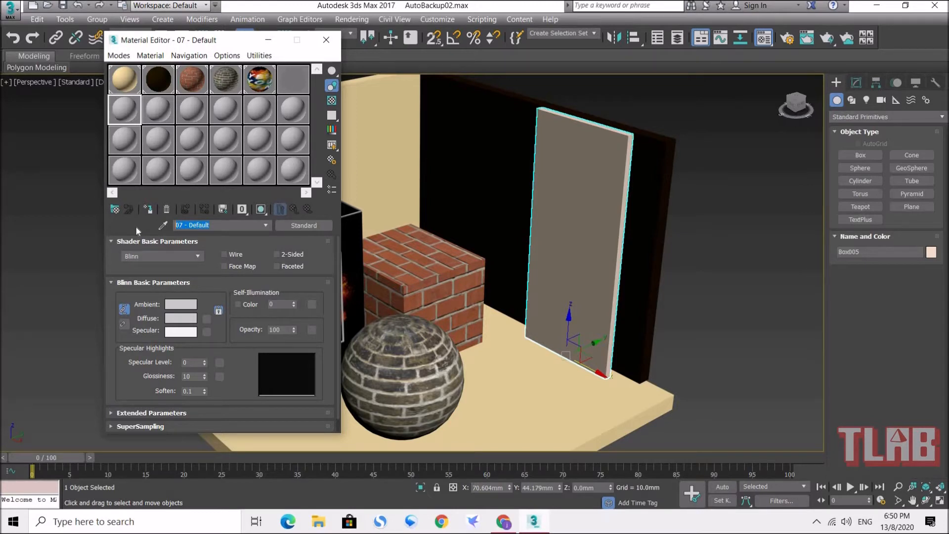
text(mirror)
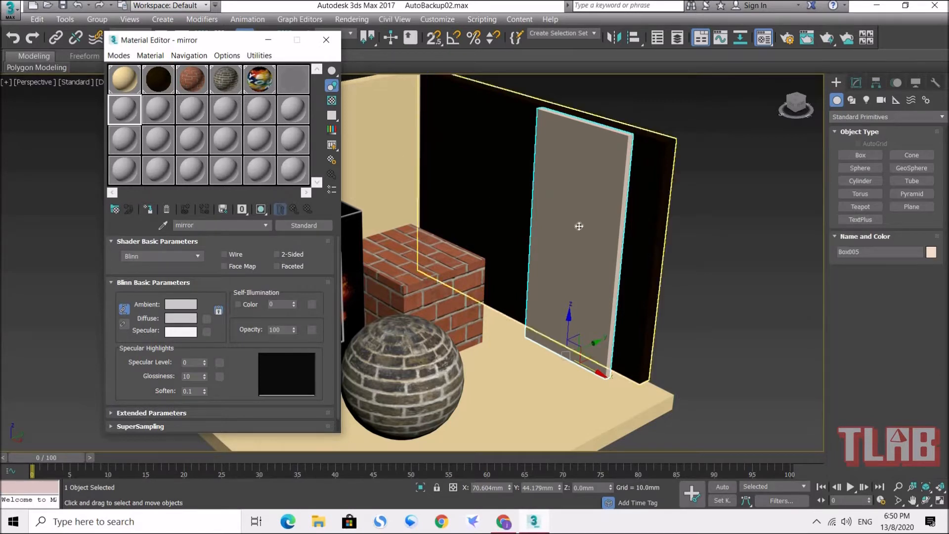
drag(118, 109, 565, 225)
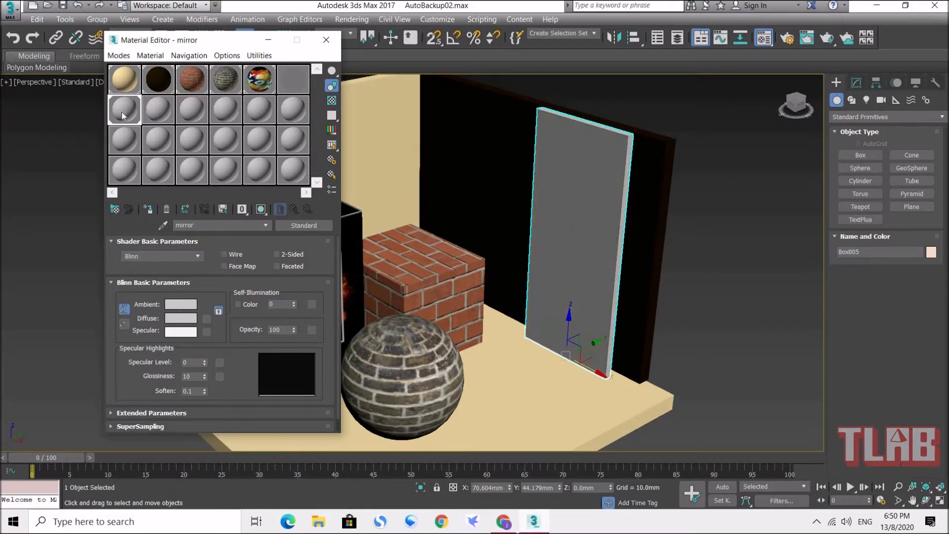
Step: Set the mirror material's diffuse color to black
click(180, 318)
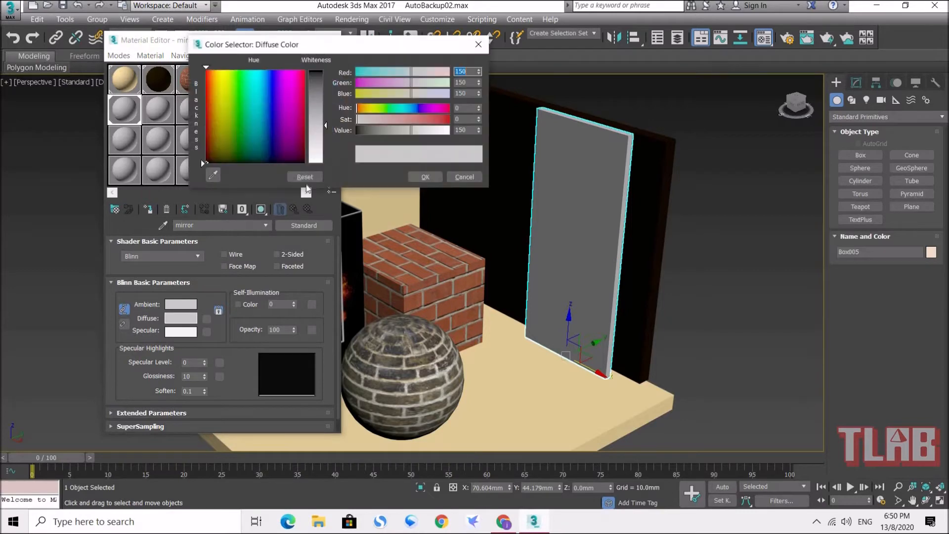
key(Return)
click(426, 177)
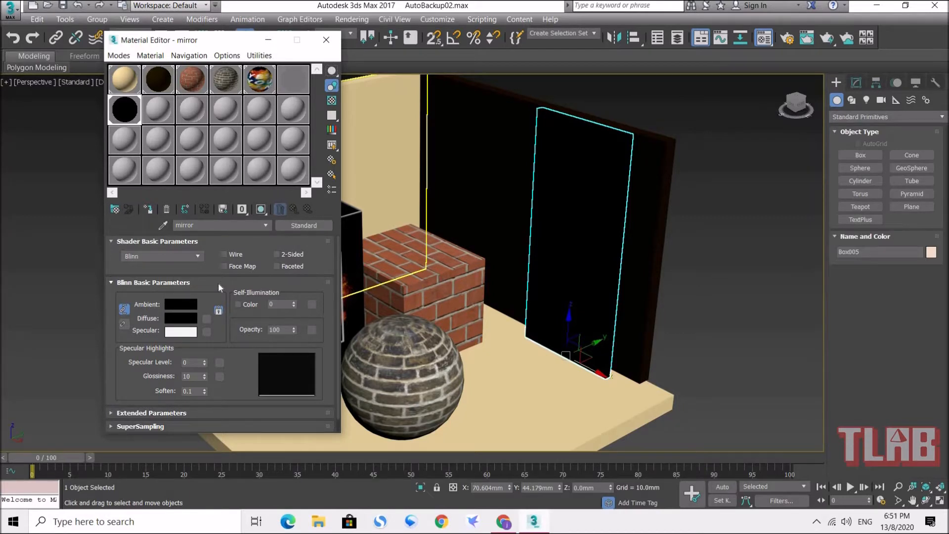
Step: Enable the mirror material's Reflection map, assign a Raytrace map to it, and close the Material Editor
drag(223, 41, 284, 20)
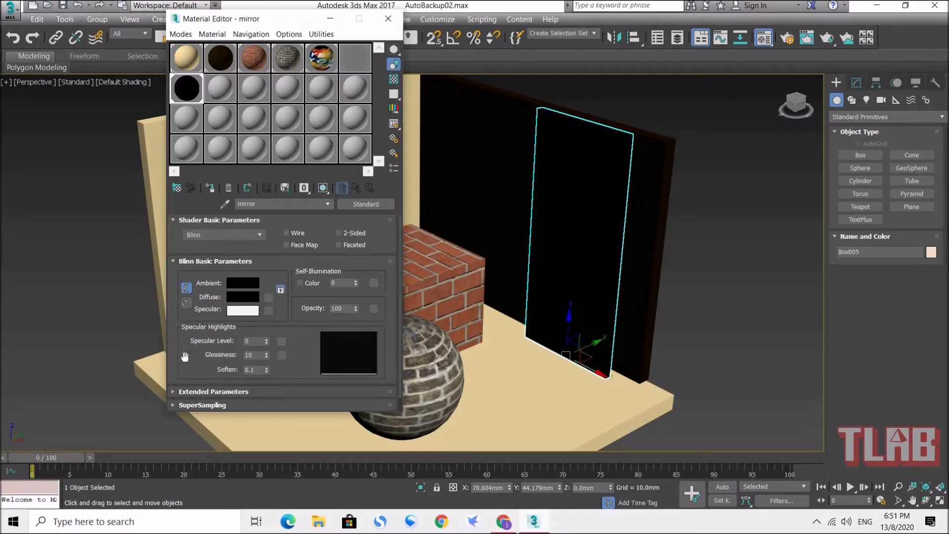
drag(280, 23, 283, 12)
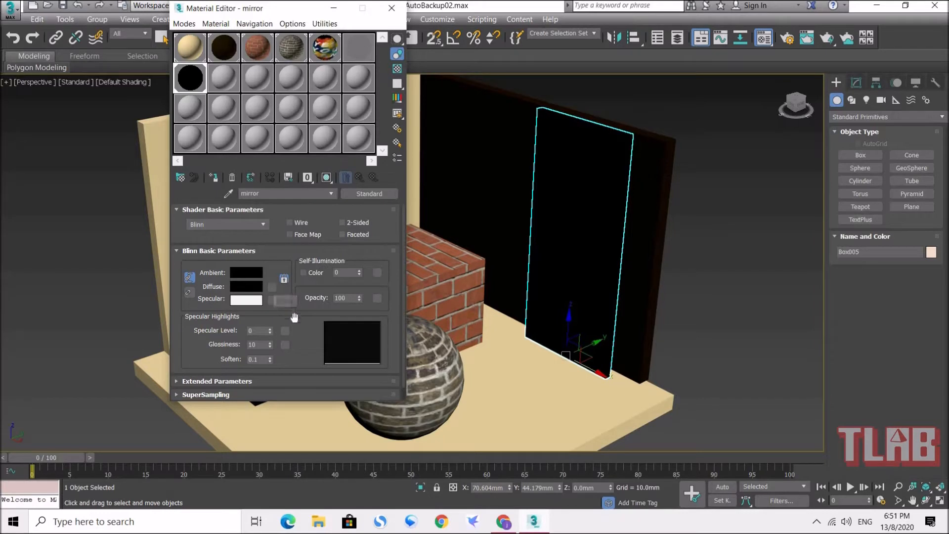
scroll(188, 352, down, 1)
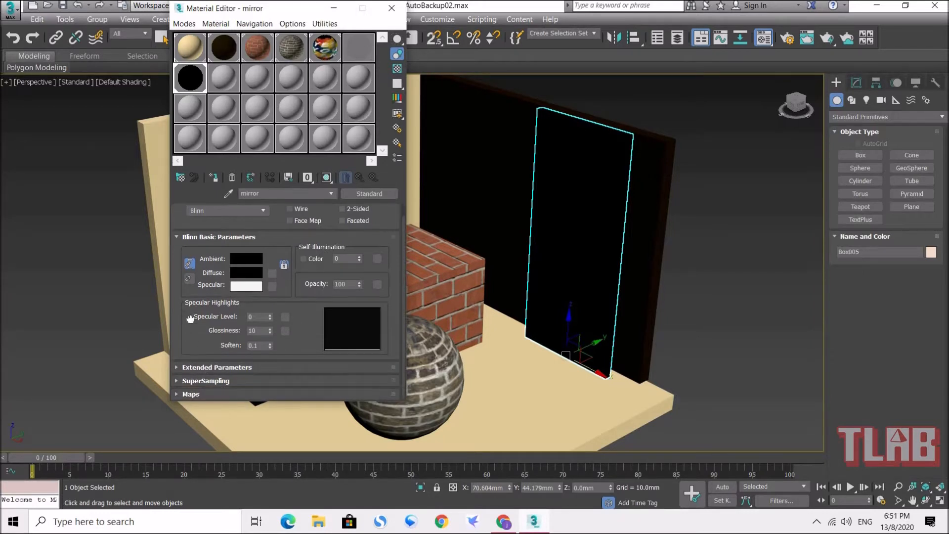
click(203, 393)
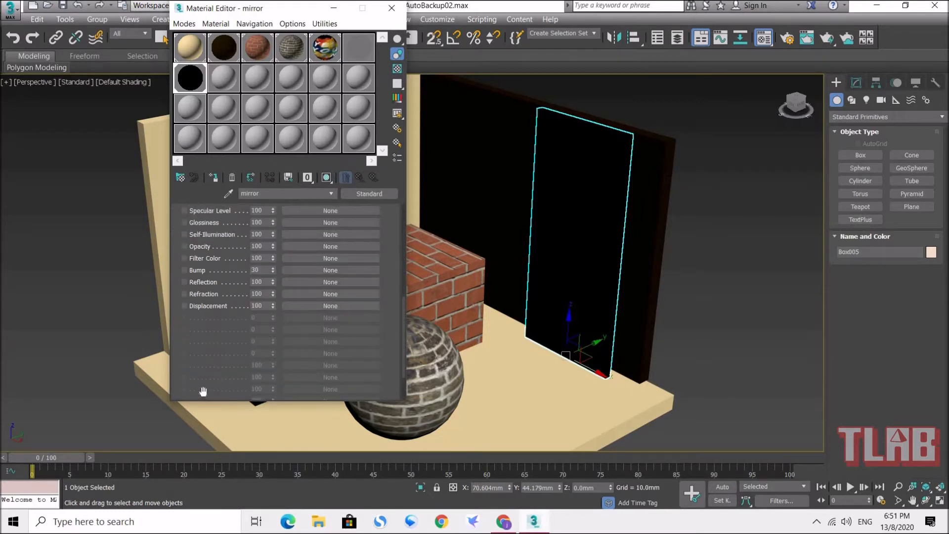
click(185, 283)
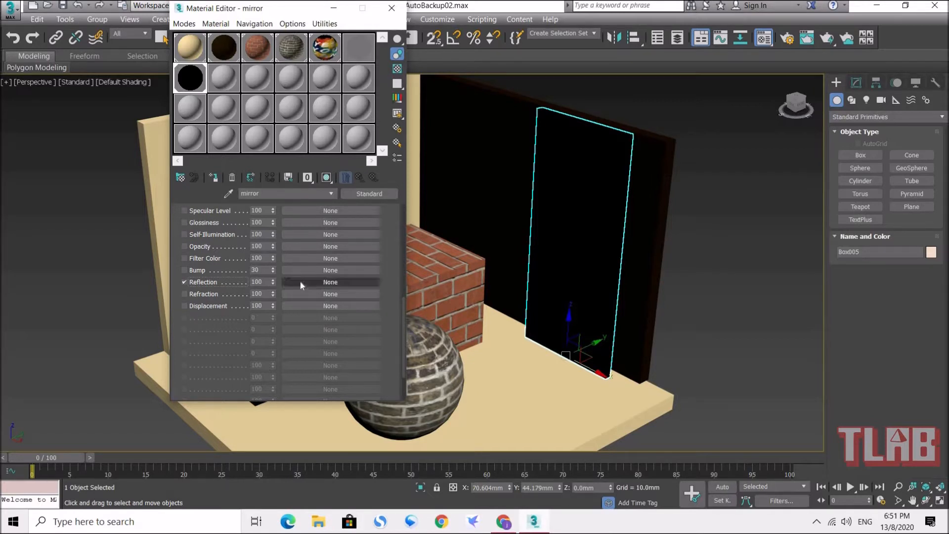
click(336, 282)
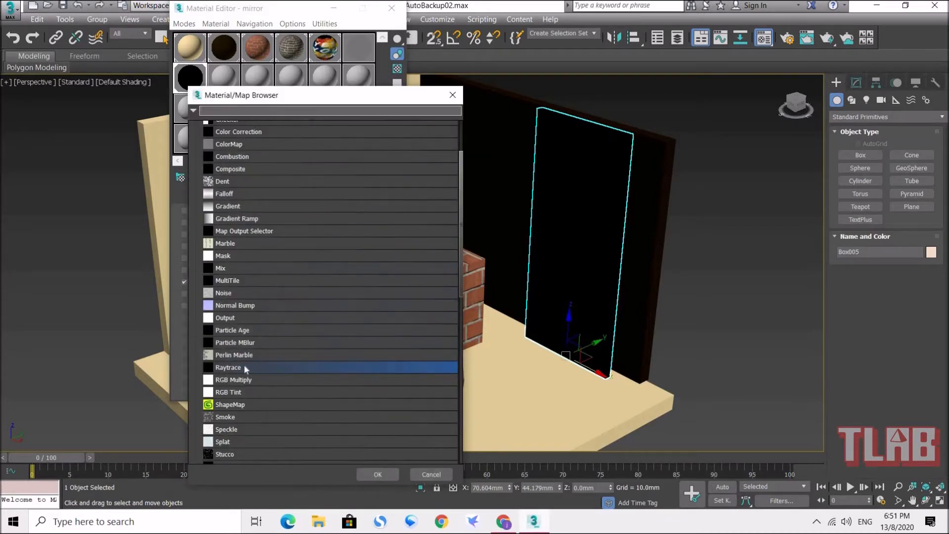
scroll(316, 272, down, 2)
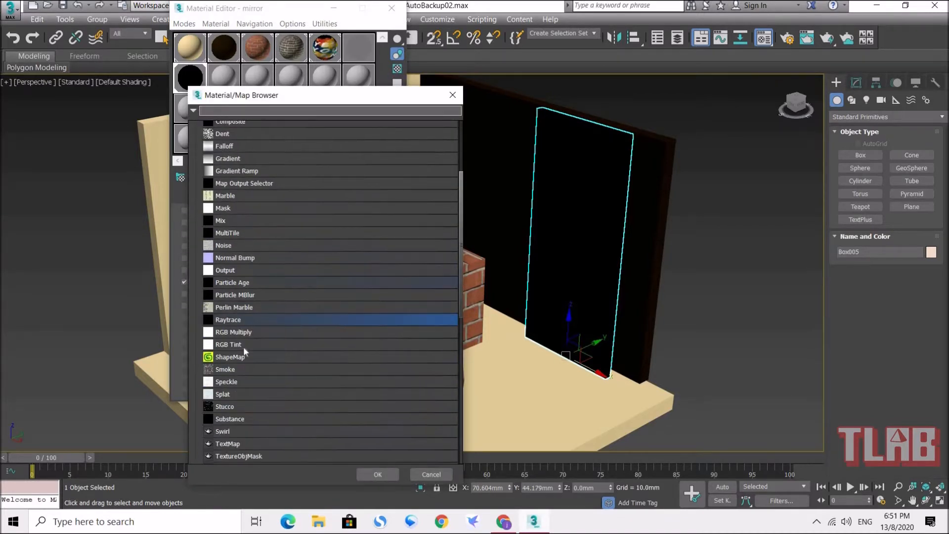
double_click(246, 319)
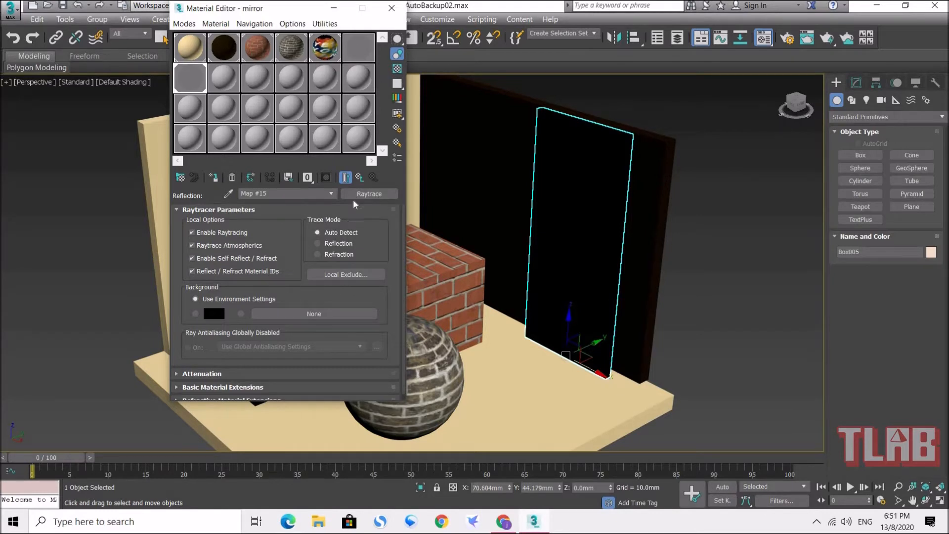
click(360, 177)
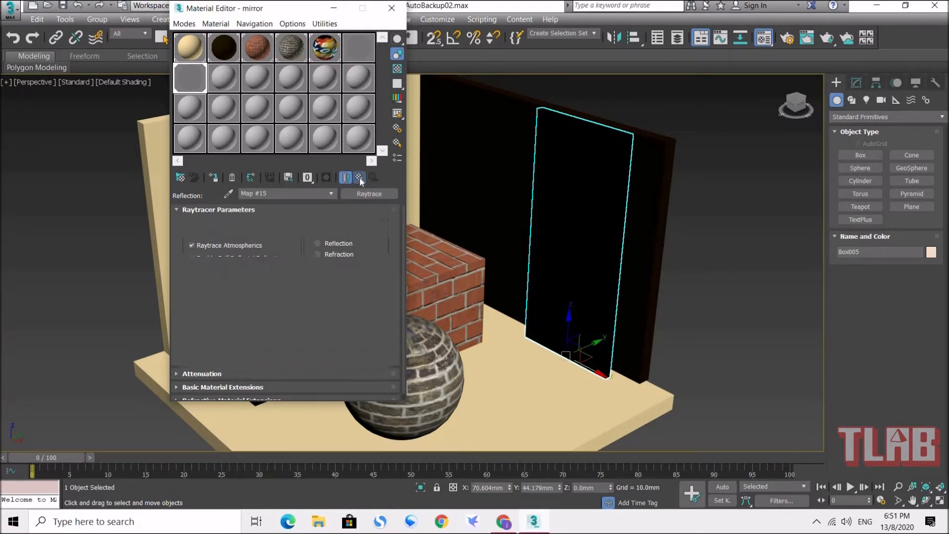
scroll(293, 303, down, 5)
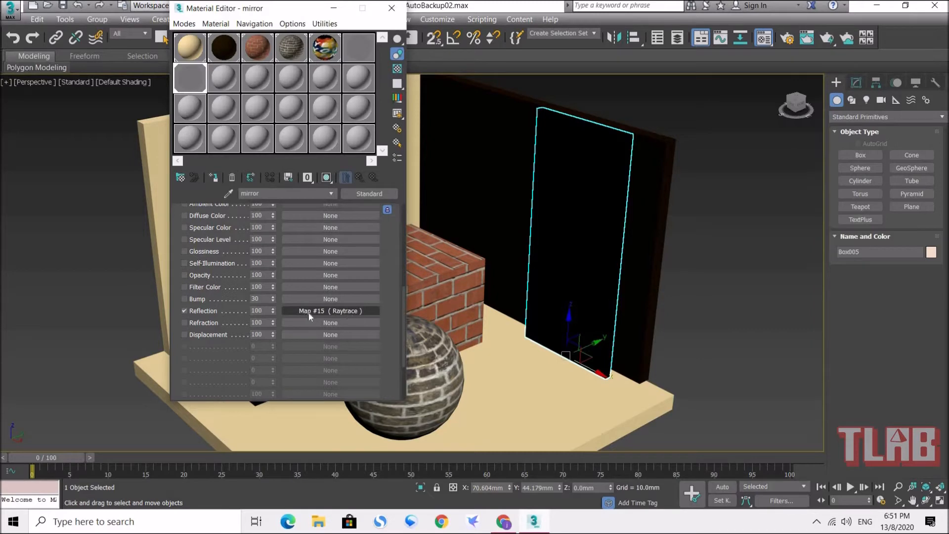
click(392, 8)
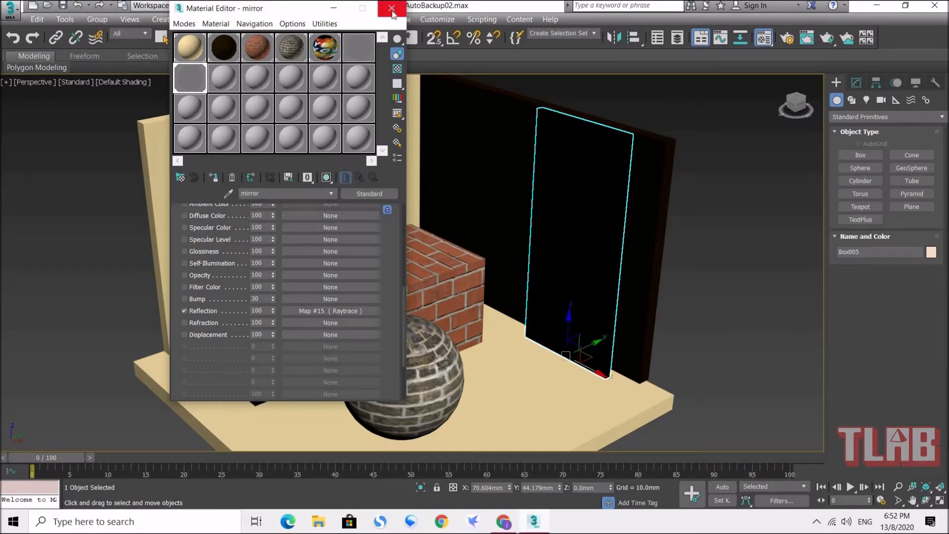
Step: Render the perspective view to check the mirror panel's reflections, and close the rendered frame
mouse_move(529, 314)
alt+middle_down()
mouse_move(556, 314)
mouse_move(523, 315)
alt+middle_up()
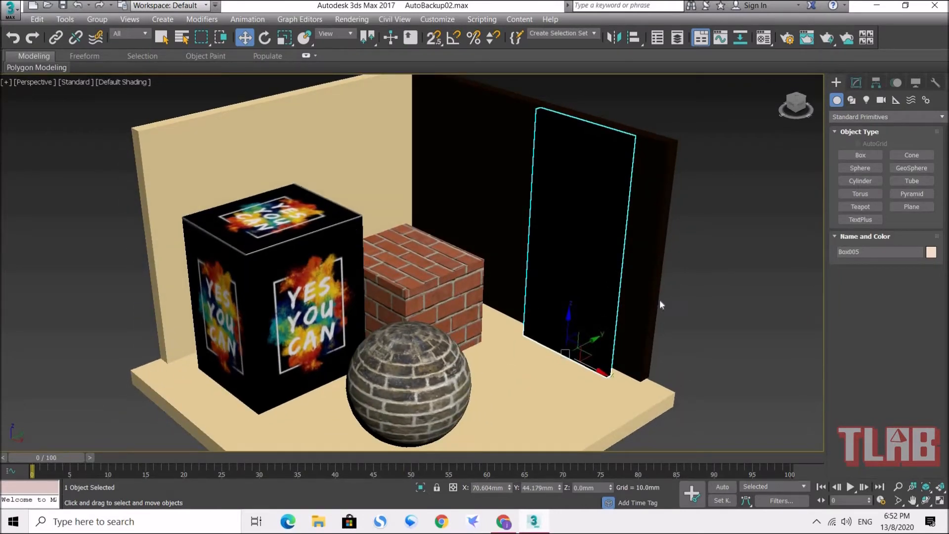
click(828, 38)
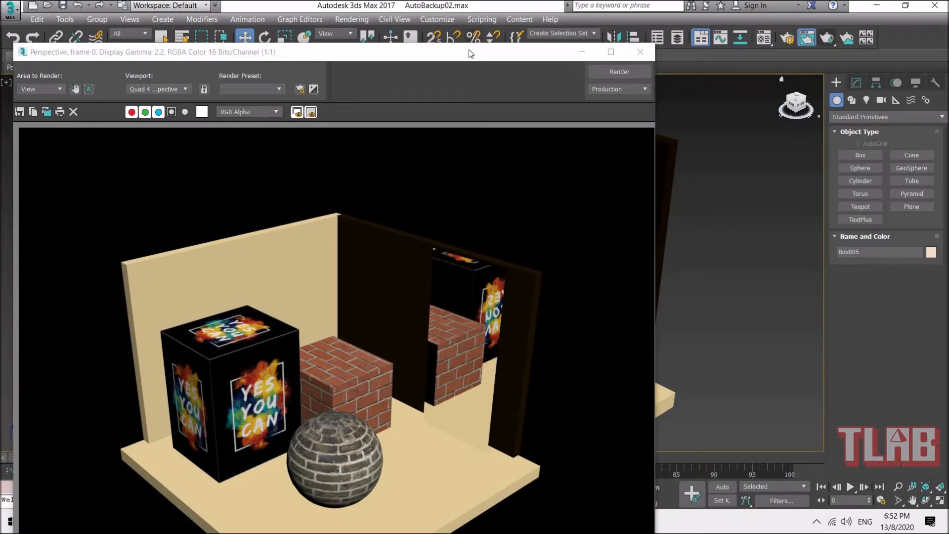
drag(395, 52, 433, 18)
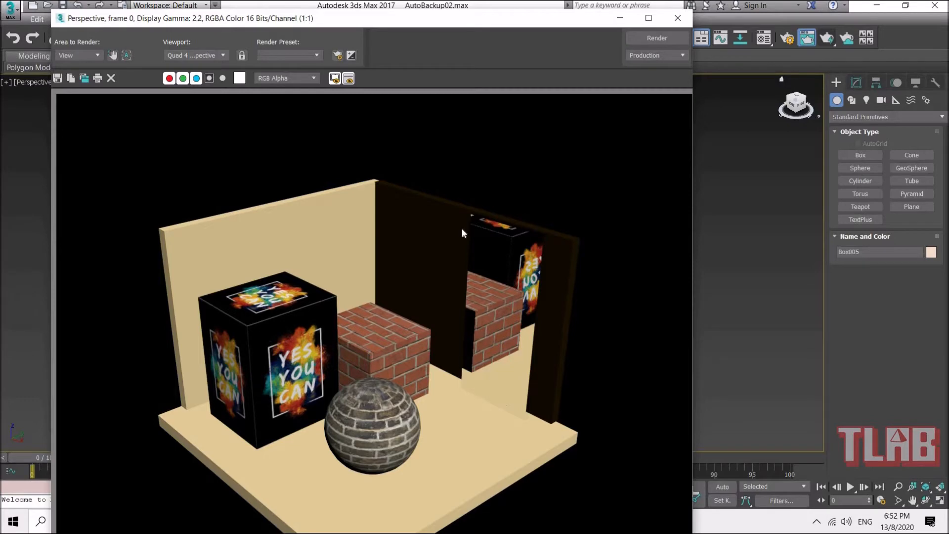
click(678, 19)
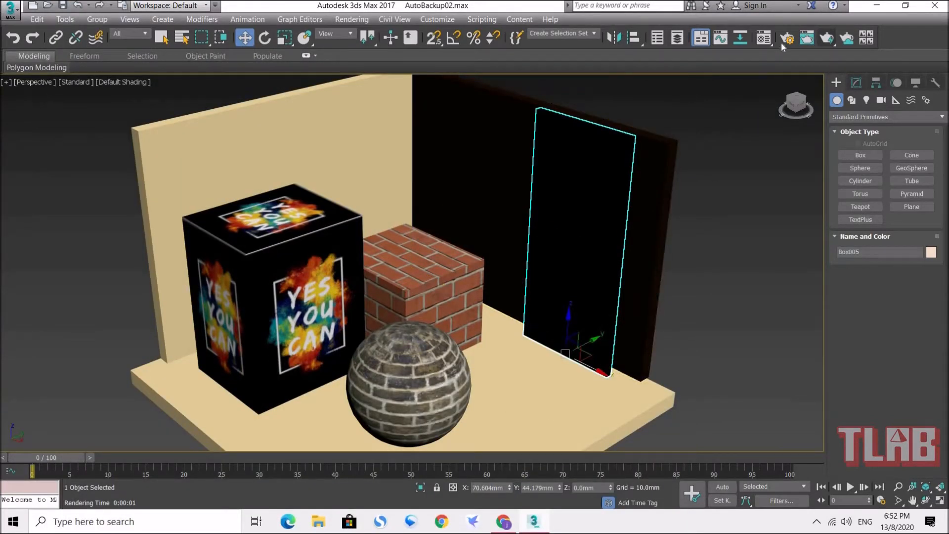
Step: Open the Material Editor and create a tall thin box standing on the floor near the open edge, beside the brick sphere
click(765, 37)
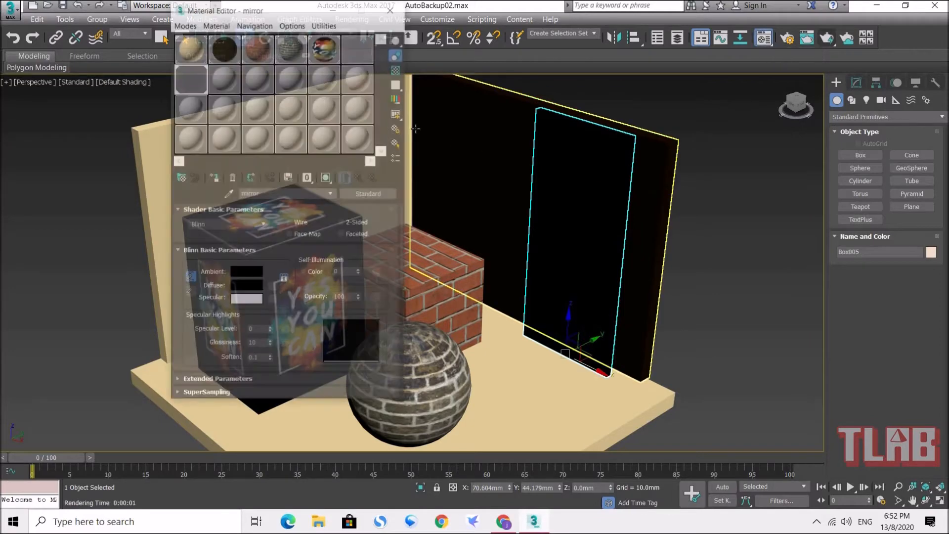
drag(281, 12, 207, 33)
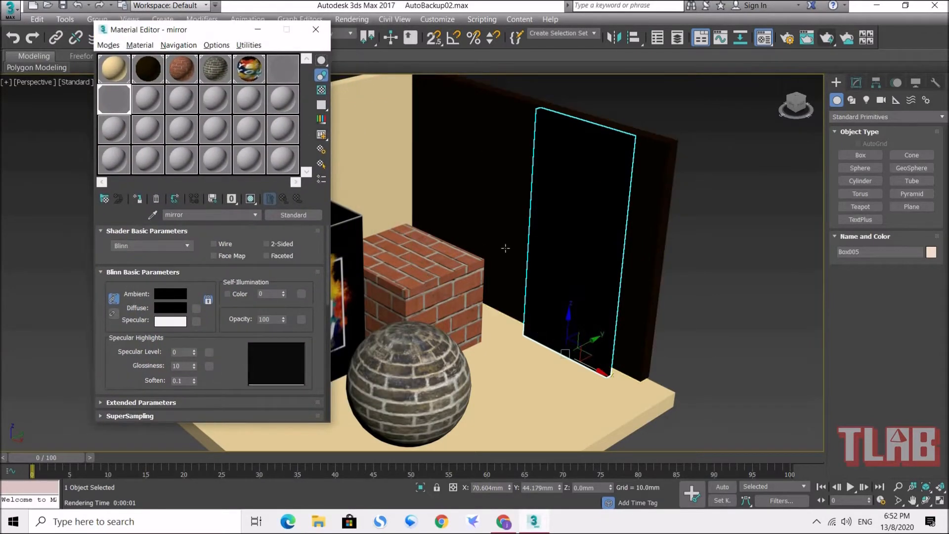
alt+middle_drag(505, 248, 640, 332)
drag(640, 334, 549, 307)
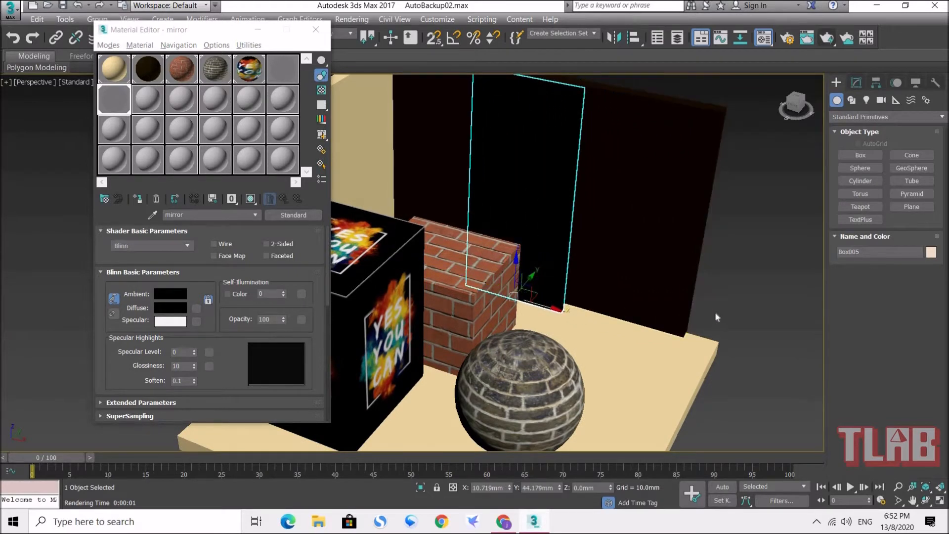
middle_drag(721, 293, 704, 278)
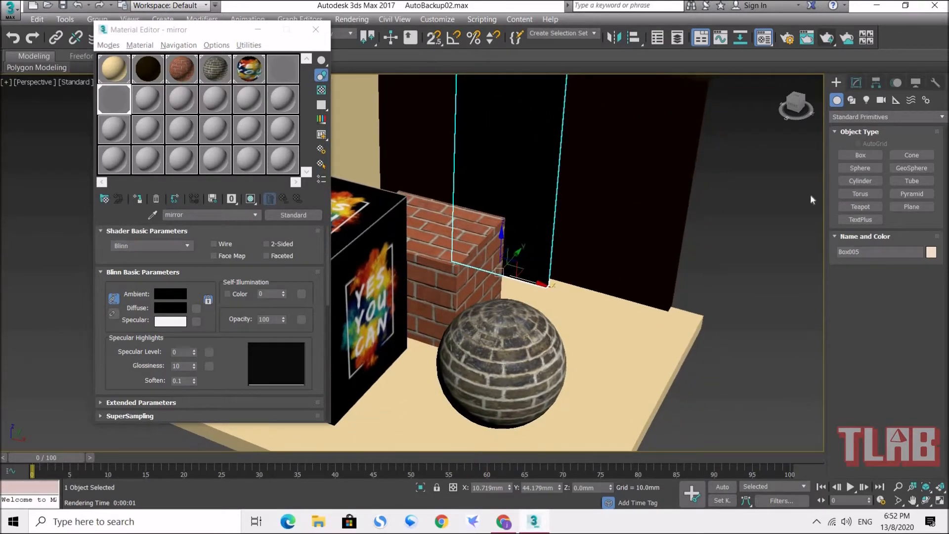
click(859, 155)
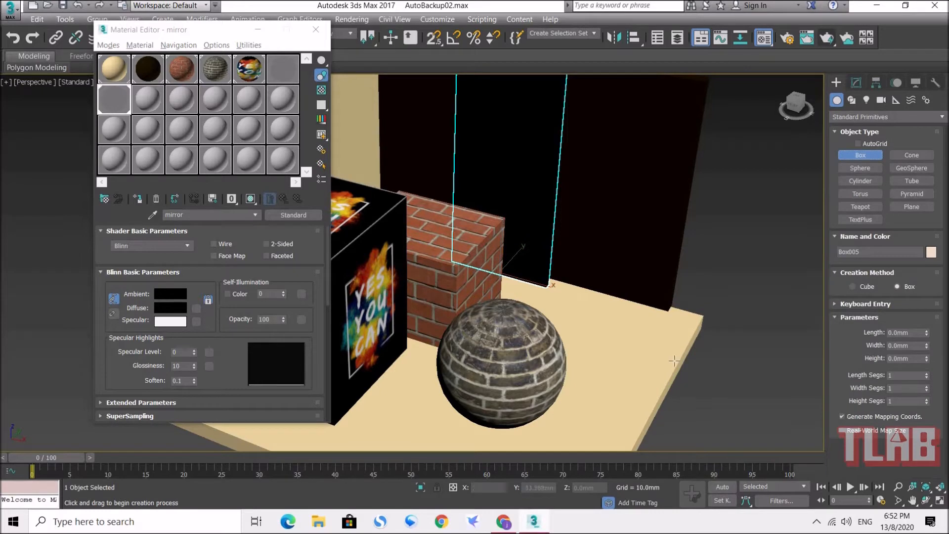
drag(657, 327, 594, 432)
click(611, 165)
Step: Move the new upright panel inward across the floor to stand behind the brick sphere
drag(224, 31, 237, 93)
click(245, 38)
alt+middle_drag(582, 247, 546, 250)
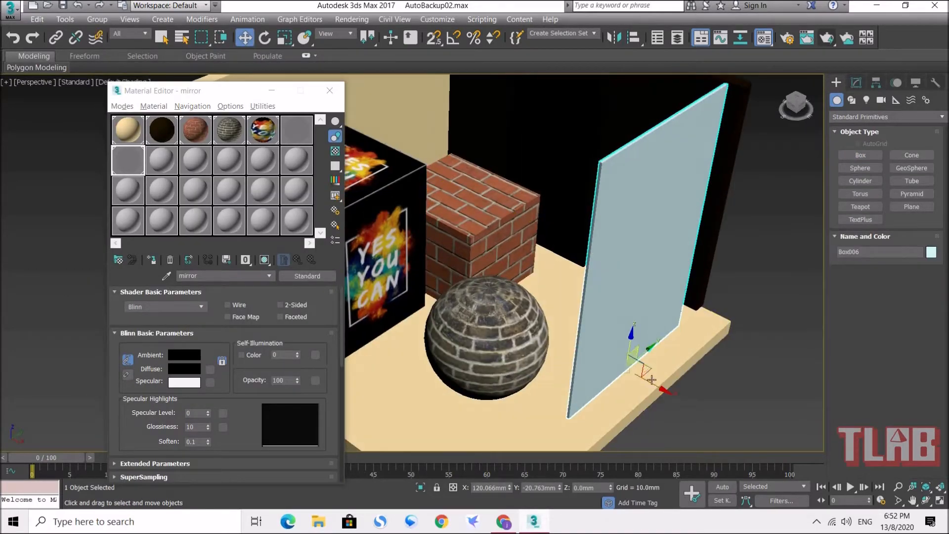
drag(655, 383, 525, 304)
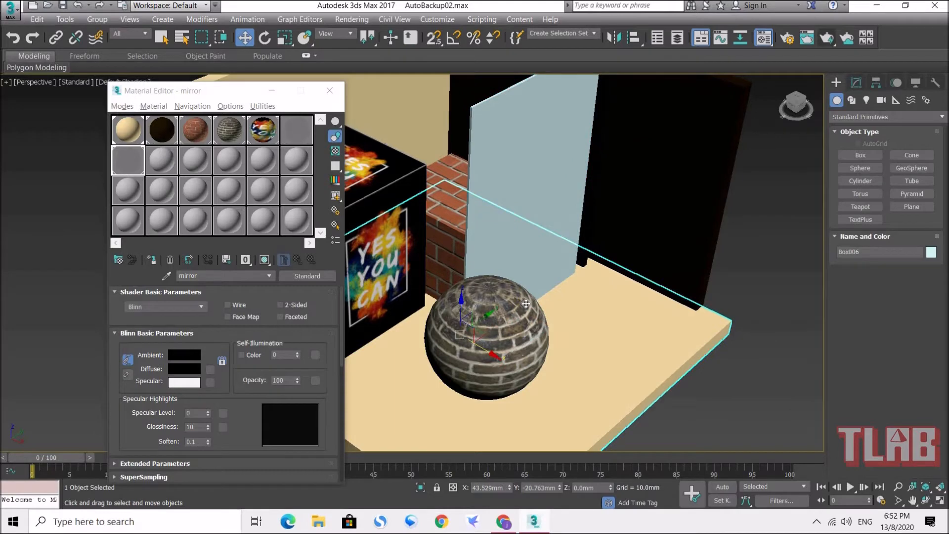
click(539, 222)
Step: Move the brick sphere along the X axis so that it stands clear of the upright panel
drag(544, 293, 504, 343)
click(504, 343)
alt+middle_drag(504, 343, 528, 342)
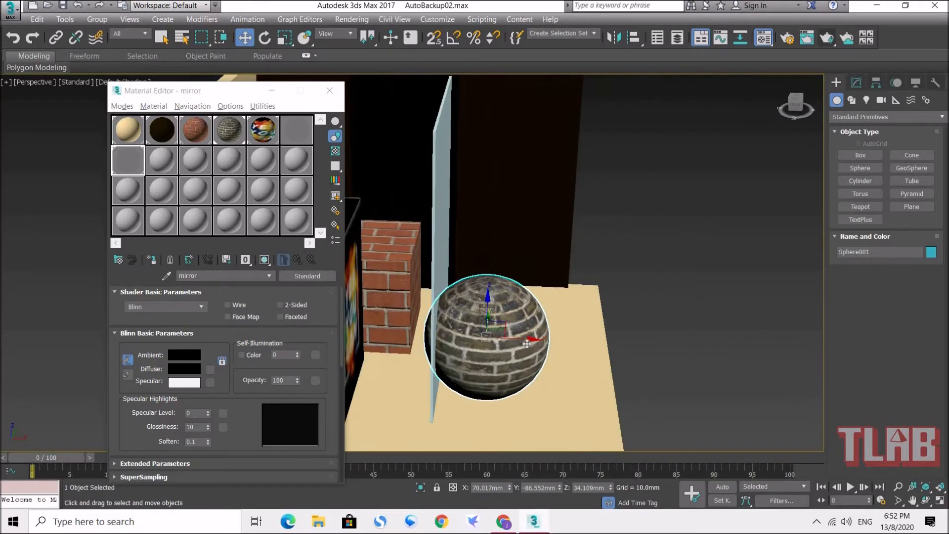
drag(541, 339, 596, 340)
Step: Shift the upright panel along the Y axis to about -84.4 mm, between the sphere and the boxes
alt+middle_drag(595, 341, 655, 300)
alt+middle_drag(551, 256, 559, 366)
click(596, 231)
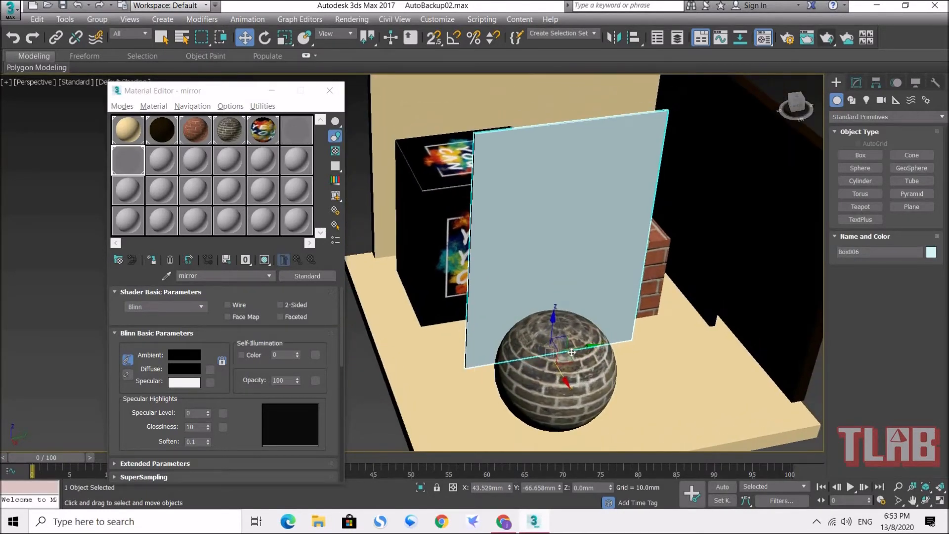
drag(583, 348, 550, 349)
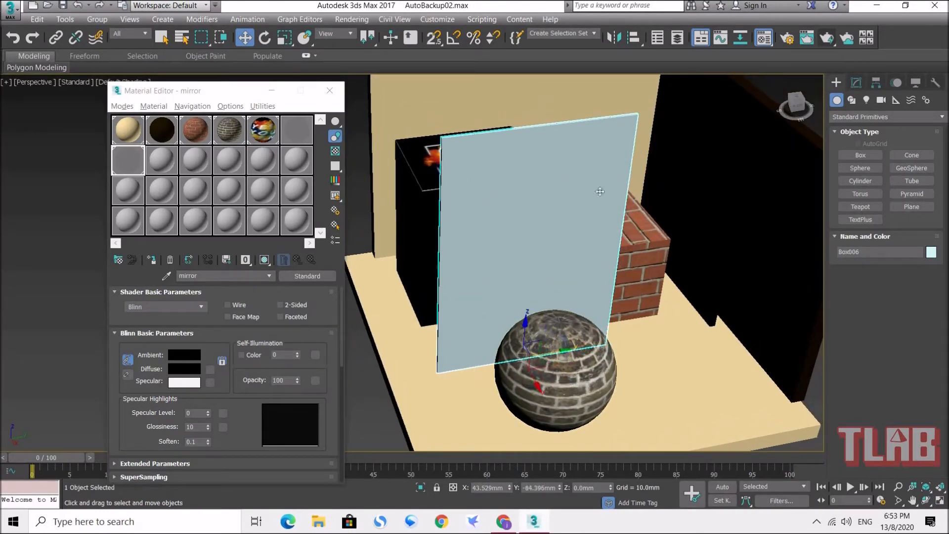
alt+middle_drag(532, 288, 549, 138)
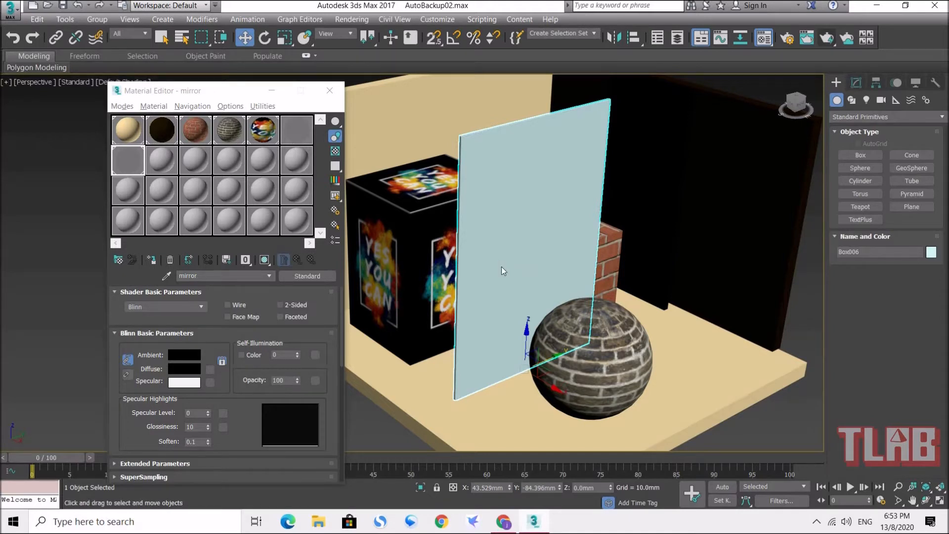
Step: Assign the unused 08 - Default material to the upright panel and set its diffuse color to teal, RGB 28, 108, 92
click(159, 163)
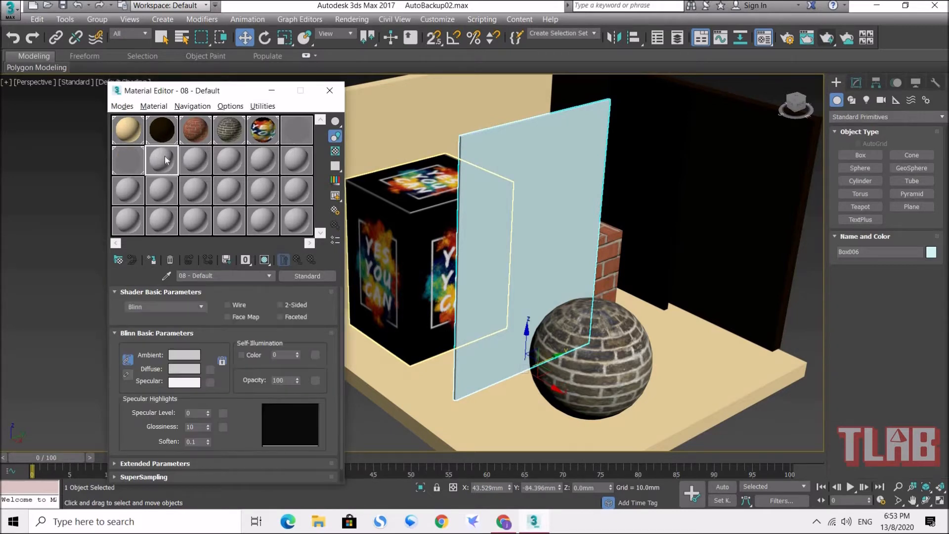
click(151, 260)
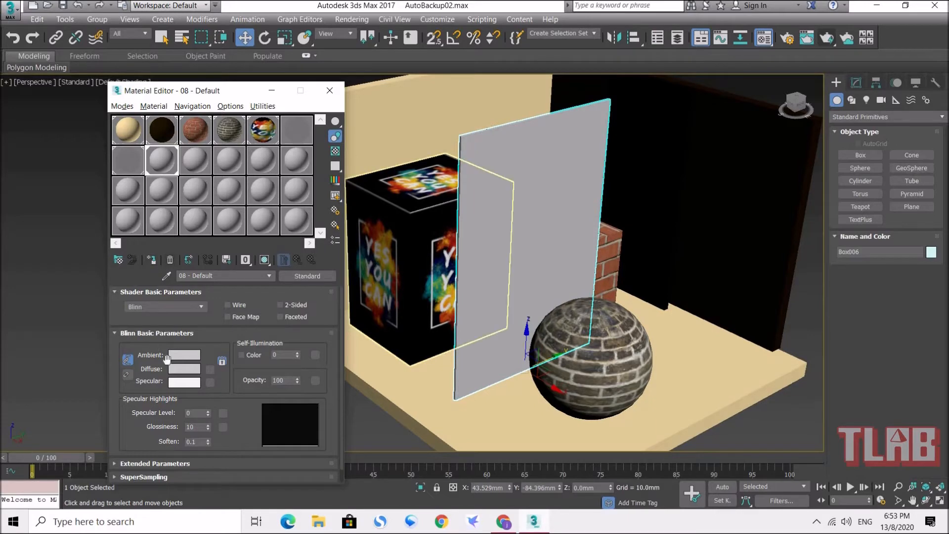
click(187, 372)
drag(362, 47, 291, 82)
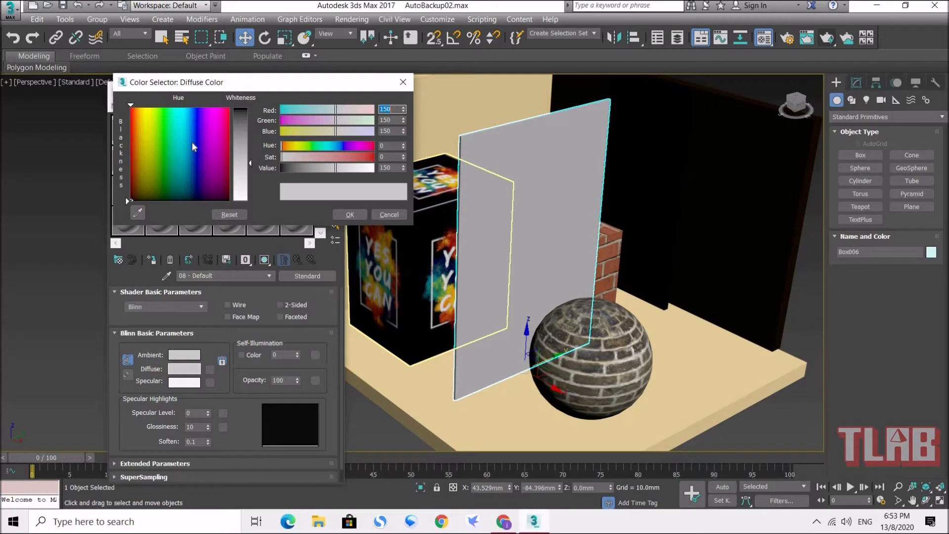
click(242, 149)
drag(203, 153, 173, 178)
drag(236, 130, 237, 119)
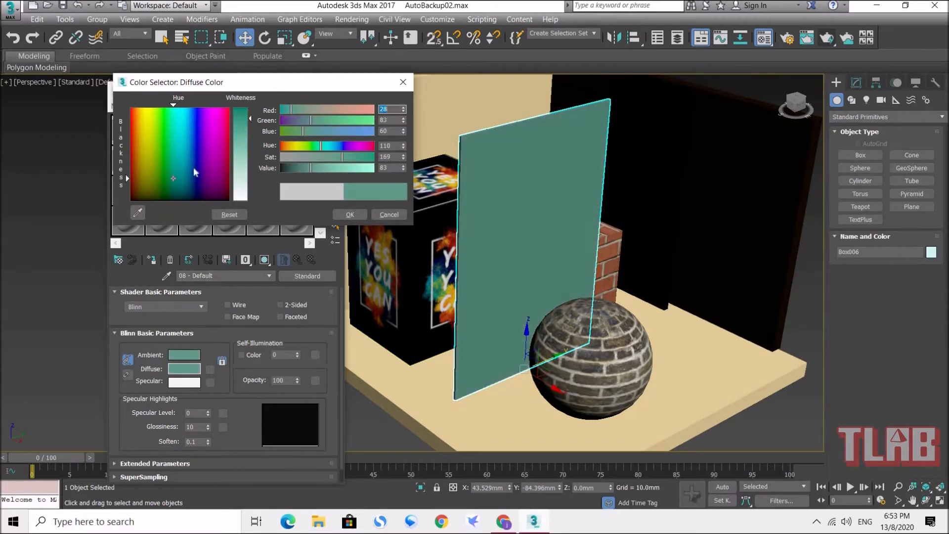
drag(174, 179, 177, 169)
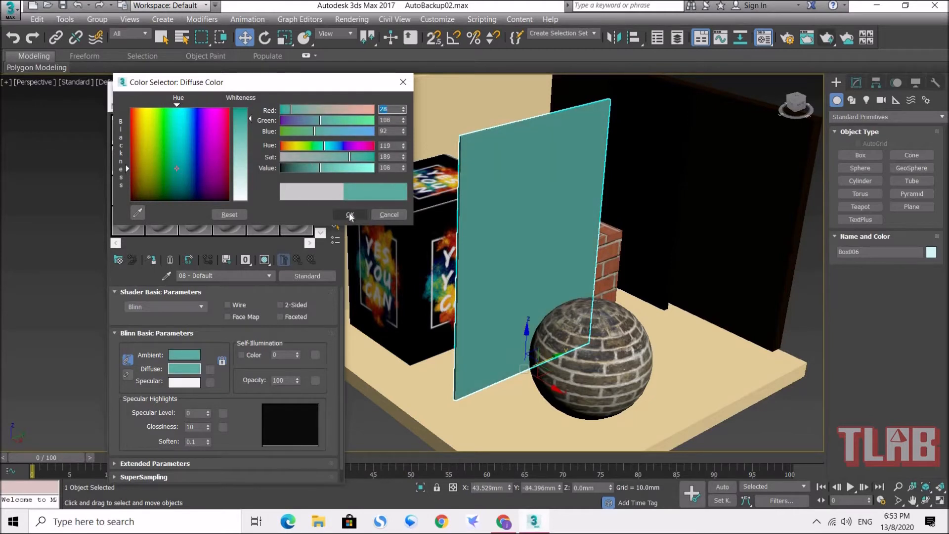
click(350, 215)
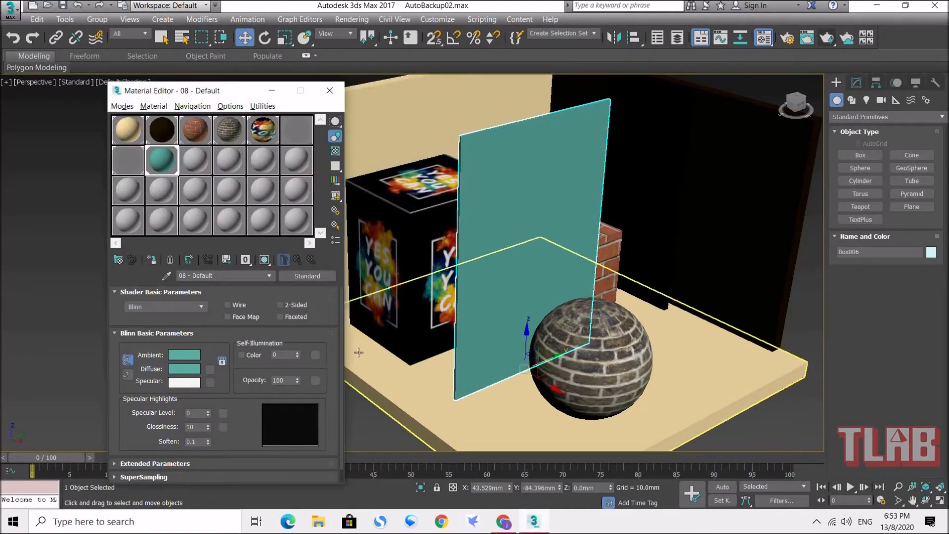
Step: Enable the teal material's Reflection map, assign a Raytrace map to it, and return to the parent material
drag(225, 91, 288, 32)
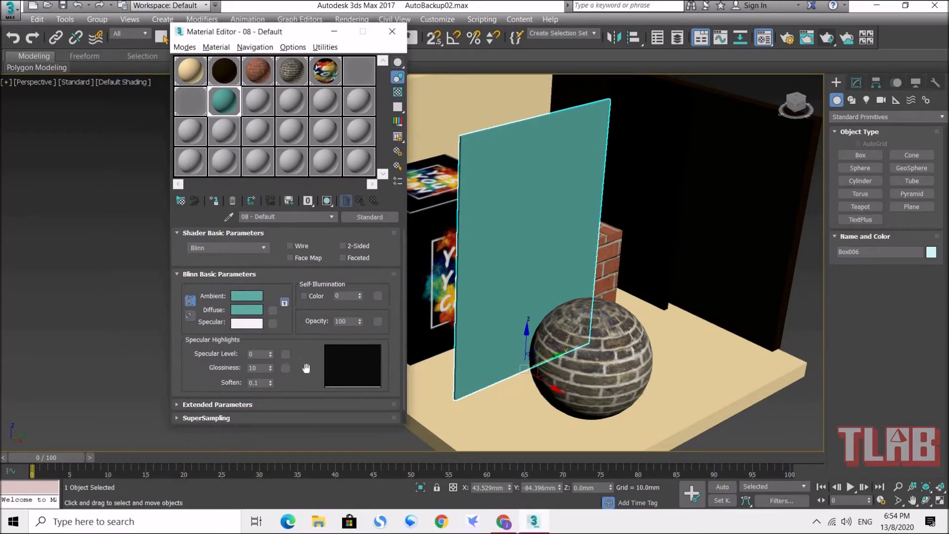
scroll(306, 371, down, 2)
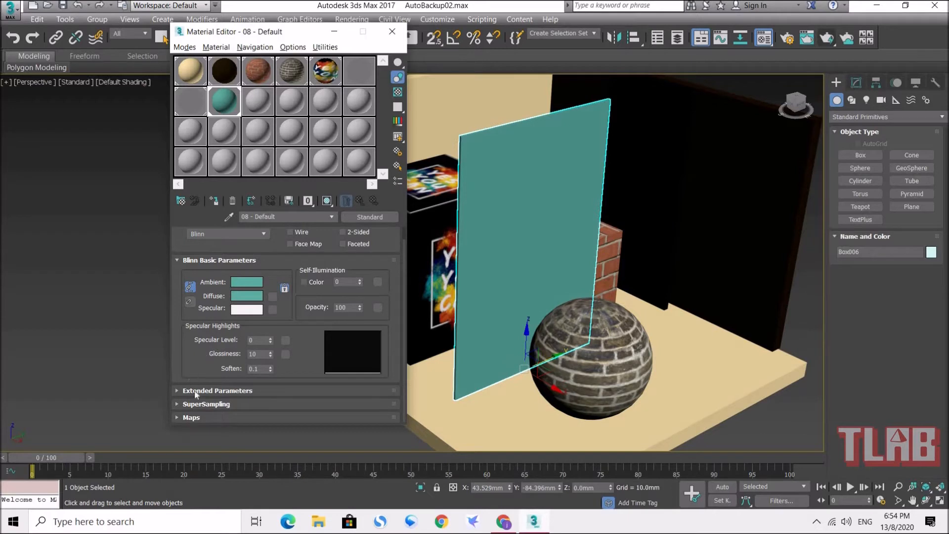
click(199, 419)
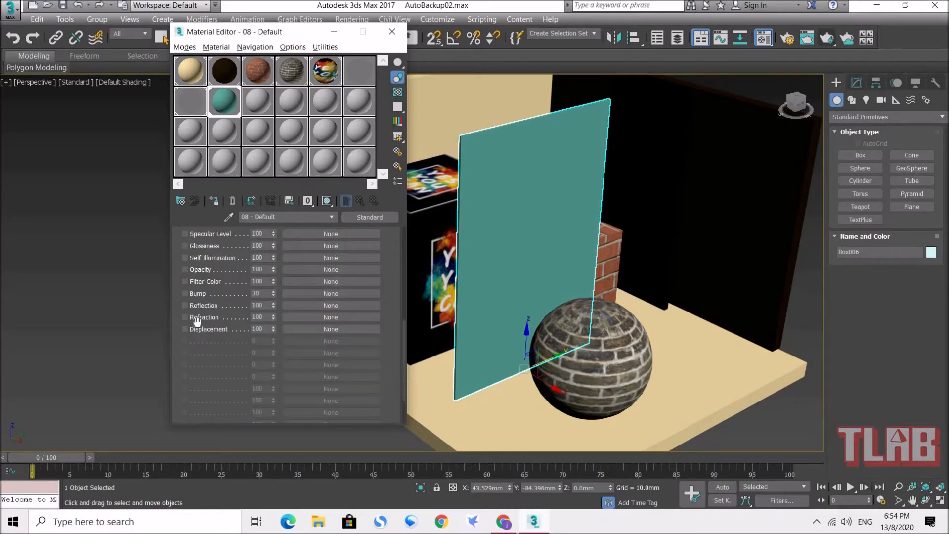
click(197, 308)
click(328, 306)
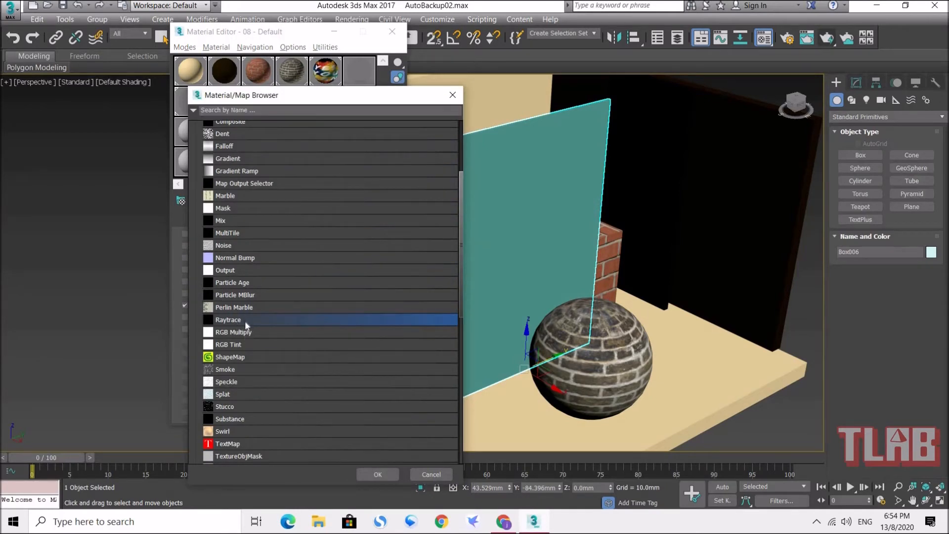
double_click(246, 319)
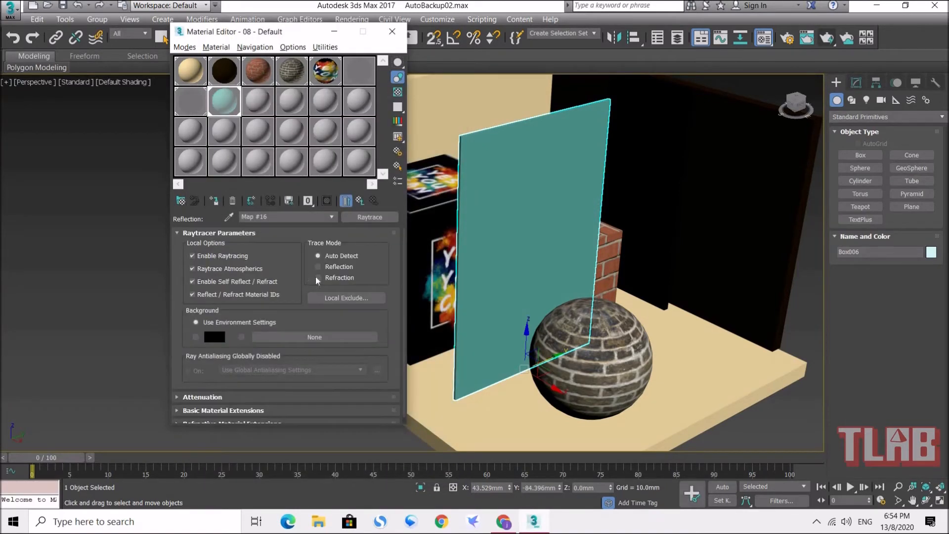
click(363, 205)
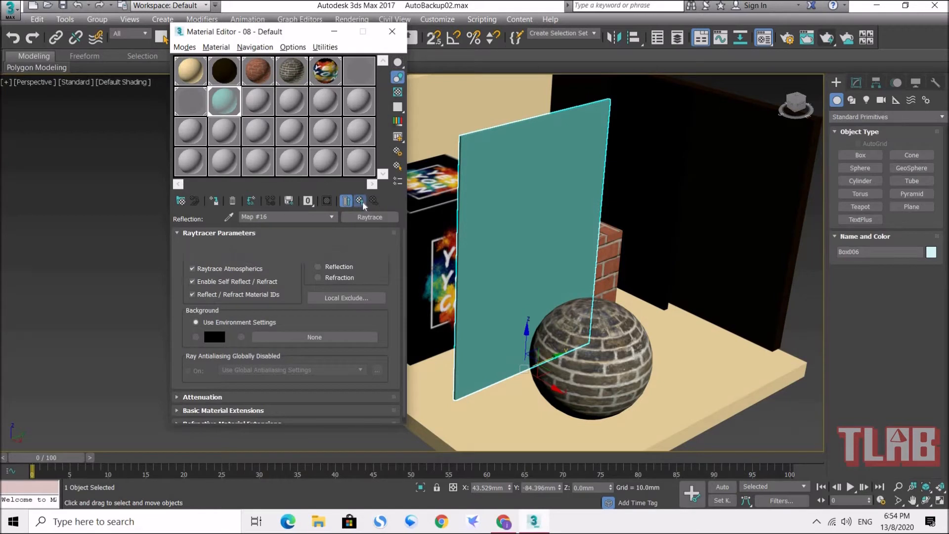
Step: Set the teal material's Reflection map amount to 30
drag(181, 364, 188, 276)
scroll(187, 307, down, 5)
scroll(186, 355, down, 1)
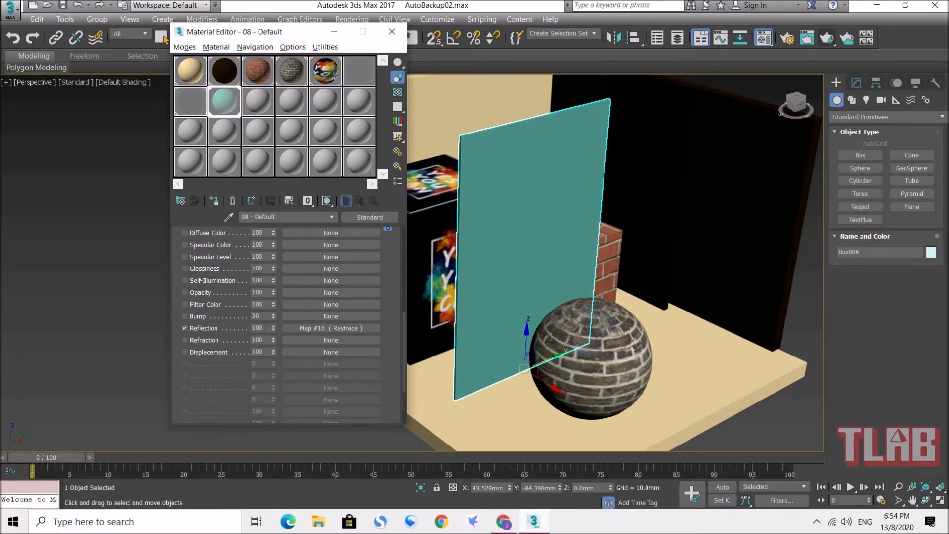
double_click(257, 329)
text(30)
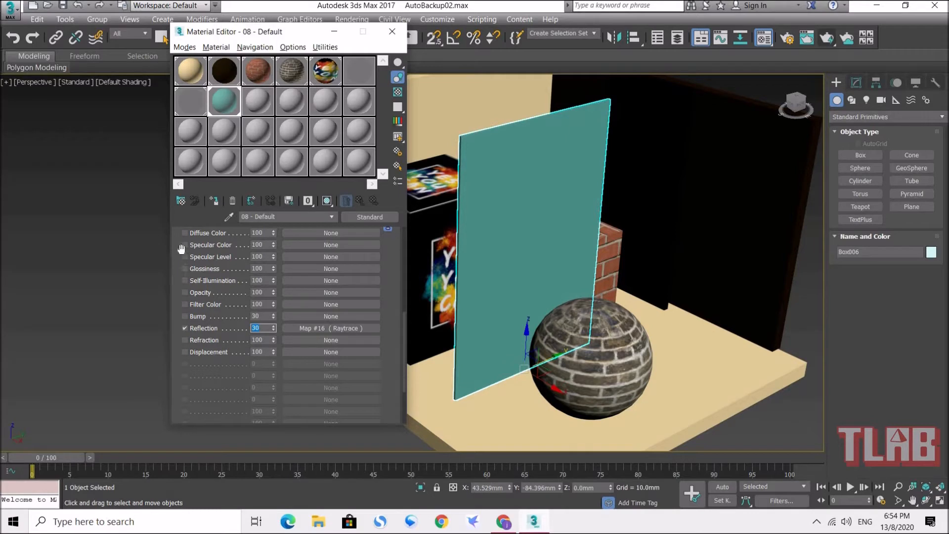
Step: Set the teal material's opacity to 40 and close the Material Editor
drag(181, 240, 182, 384)
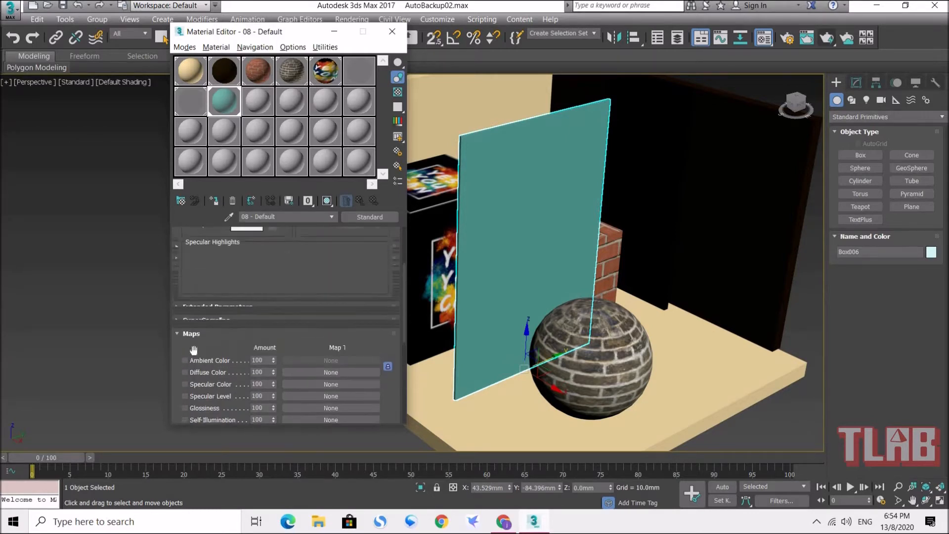
drag(192, 272, 191, 354)
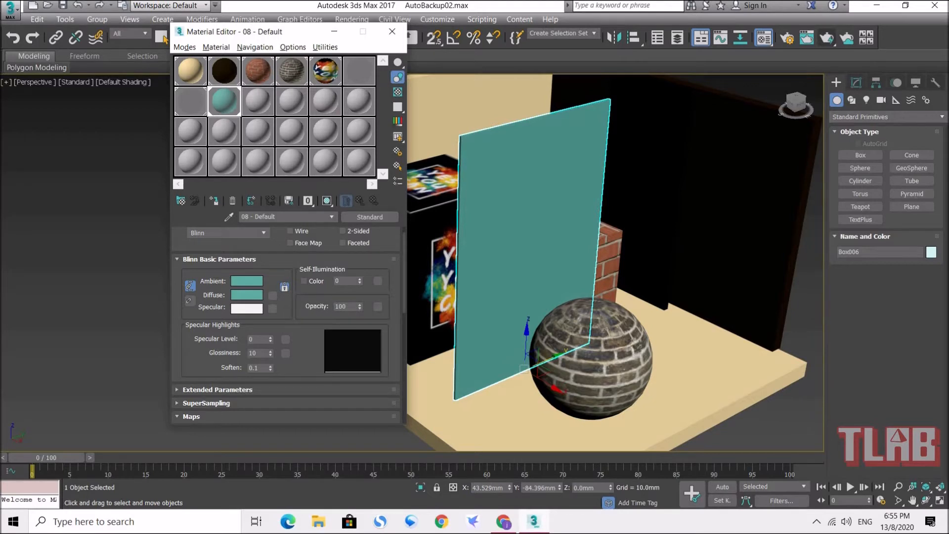
double_click(341, 307)
text(50)
key(Return)
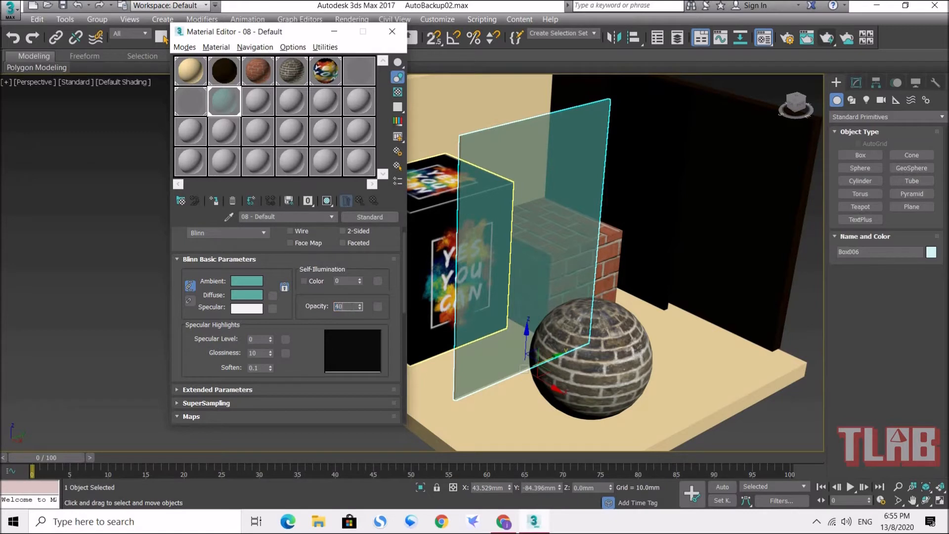
drag(298, 36, 262, 56)
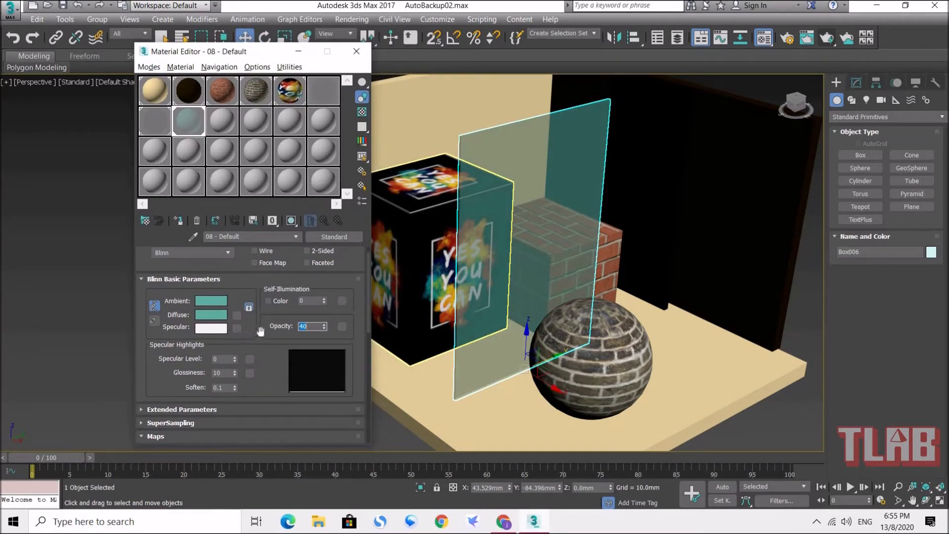
click(356, 51)
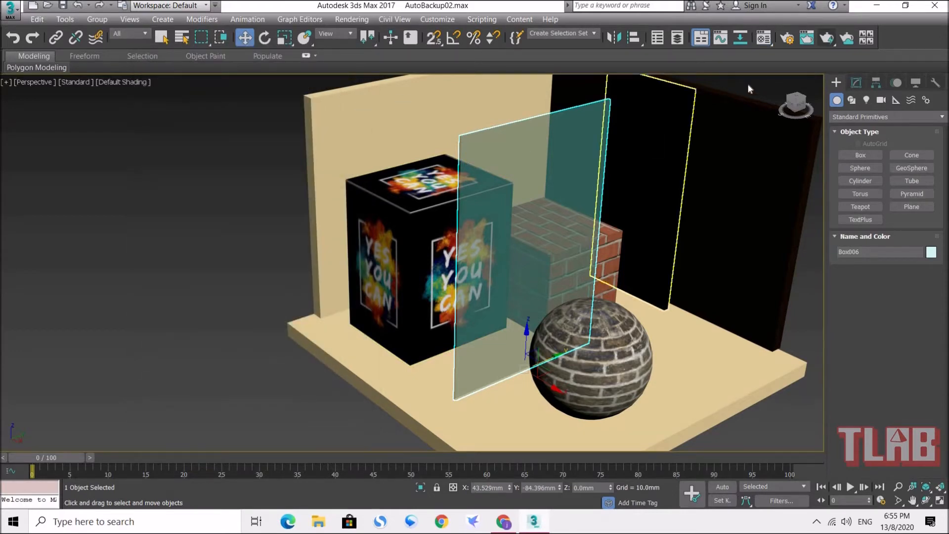
Step: Render the perspective view to check the glass panel's transparency and reflections, and close the rendered frame
mouse_move(511, 283)
alt+middle_down()
mouse_move(577, 272)
mouse_move(508, 262)
mouse_move(482, 278)
mouse_move(551, 290)
mouse_move(500, 276)
mouse_move(512, 271)
alt+middle_up()
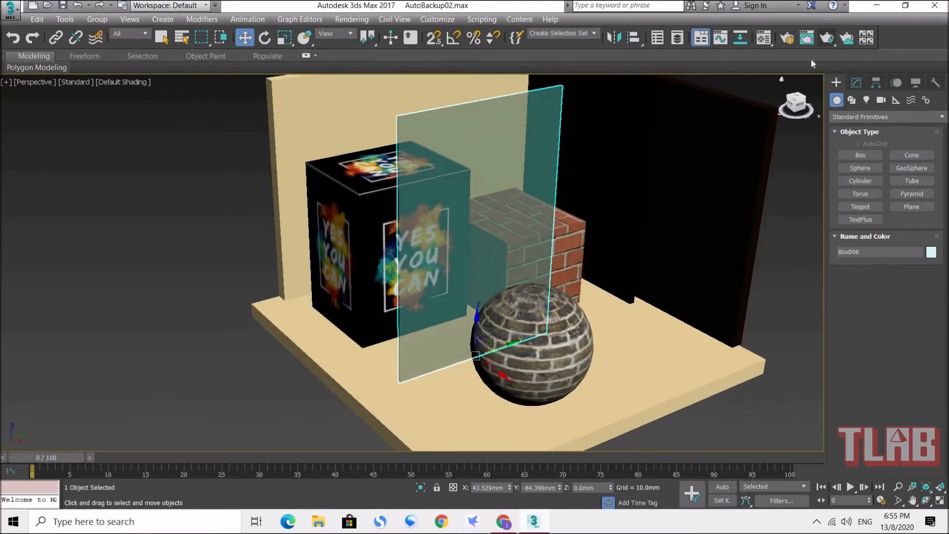
click(827, 40)
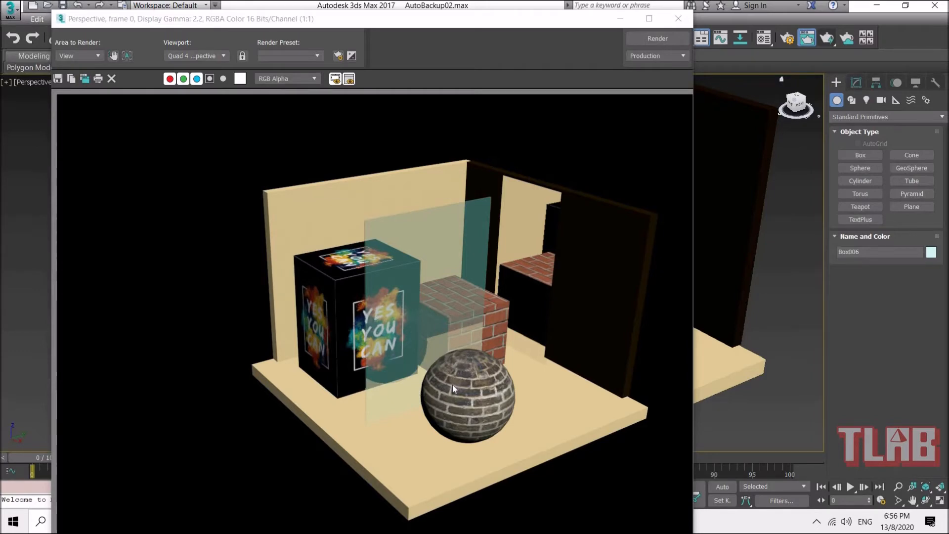
click(680, 22)
Step: Render the scene from above on the opposite side to check the glass panel's reflections, and close the rendered frame
alt+middle_drag(450, 308, 517, 324)
scroll(510, 302, up, 3)
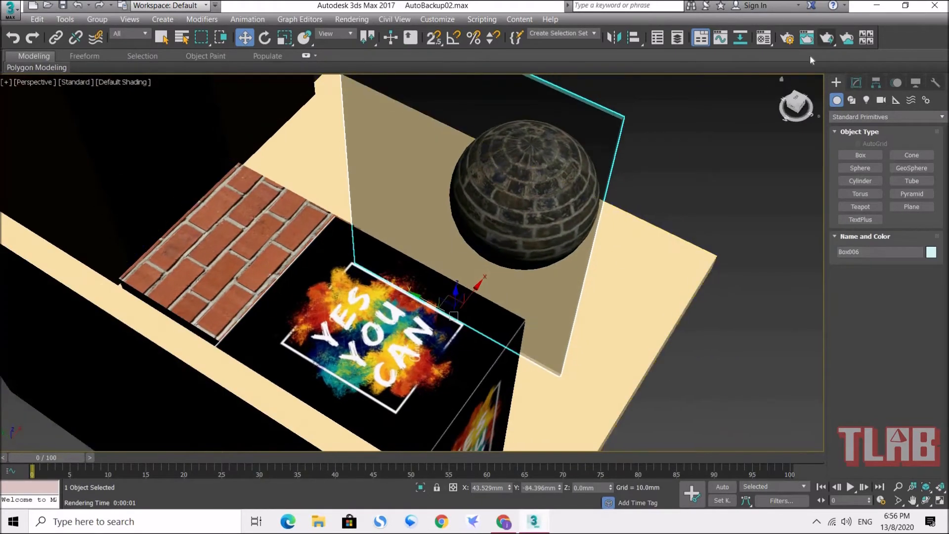
click(825, 38)
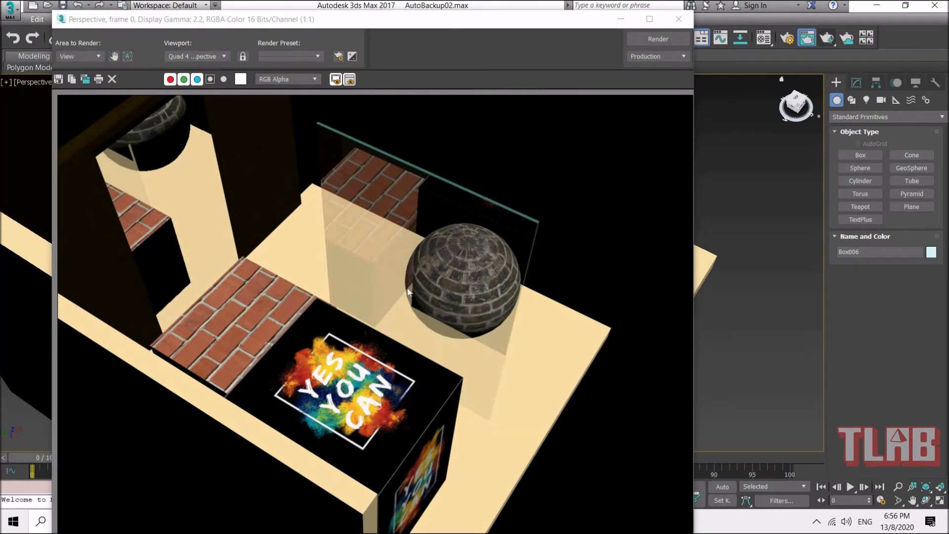
click(679, 19)
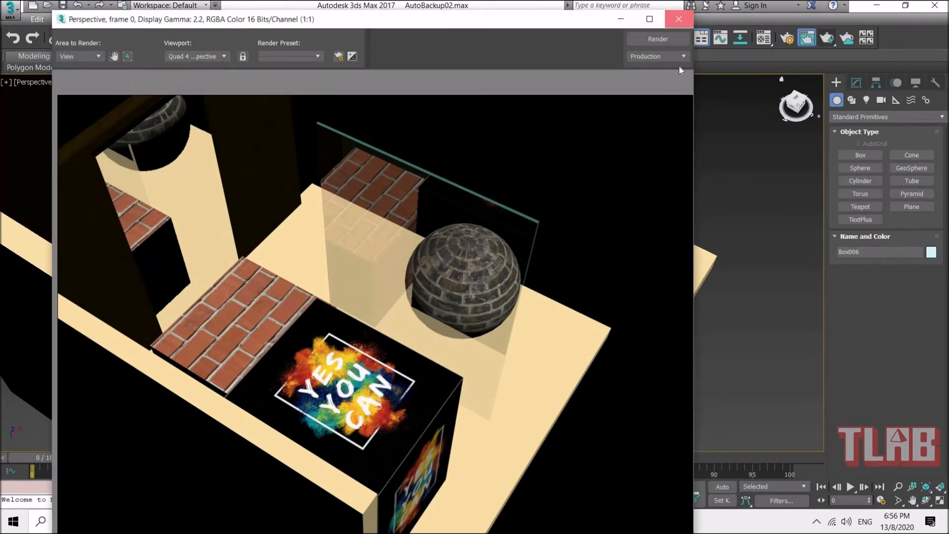
Step: Create a sphere between the brick-textured sphere and the dark wall, positioned at about X 84, Y -2, Z 23 mm
click(675, 159)
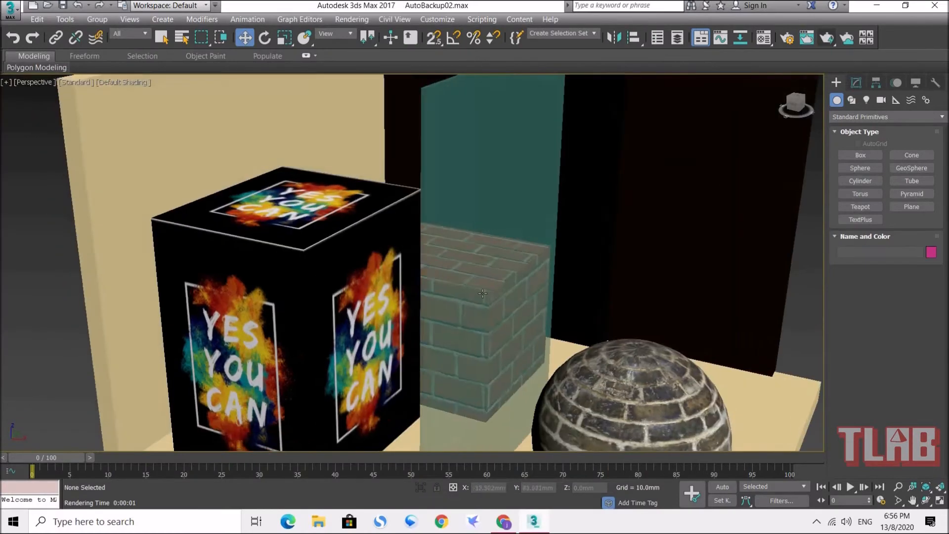
alt+middle_drag(483, 293, 442, 260)
scroll(462, 297, down, 3)
click(442, 261)
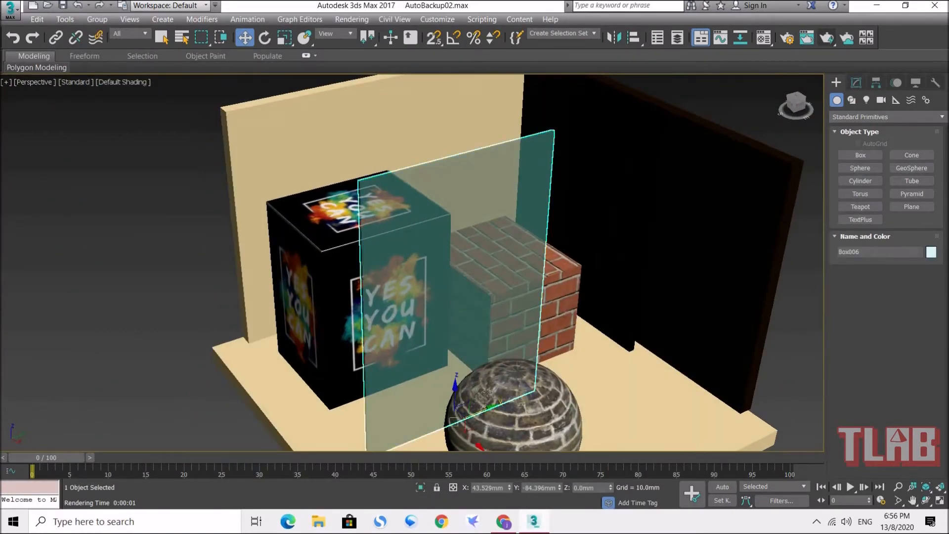
alt+middle_drag(450, 295, 433, 383)
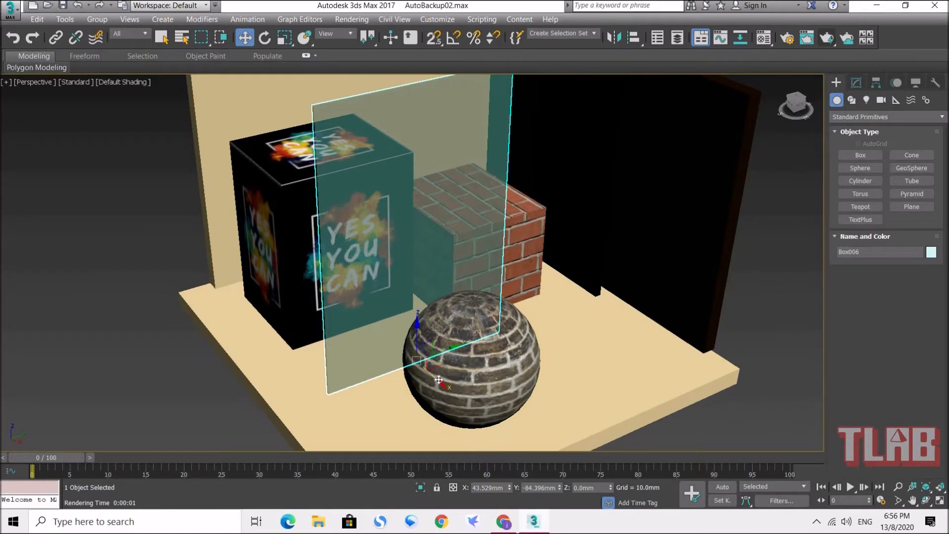
alt+middle_drag(398, 258, 497, 281)
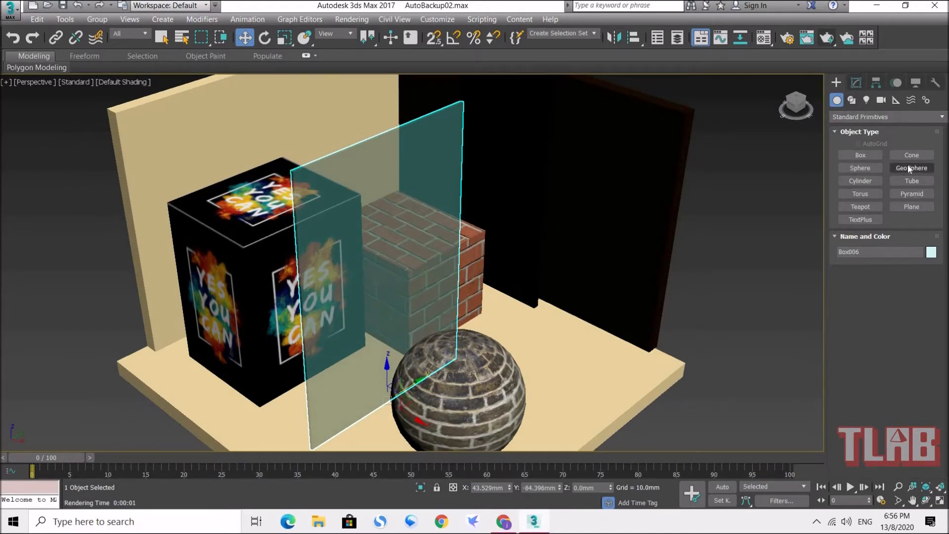
click(867, 166)
drag(561, 350, 577, 378)
click(245, 38)
alt+middle_drag(446, 273, 376, 242)
drag(586, 329, 542, 271)
alt+middle_drag(599, 291, 593, 286)
scroll(593, 286, up, 3)
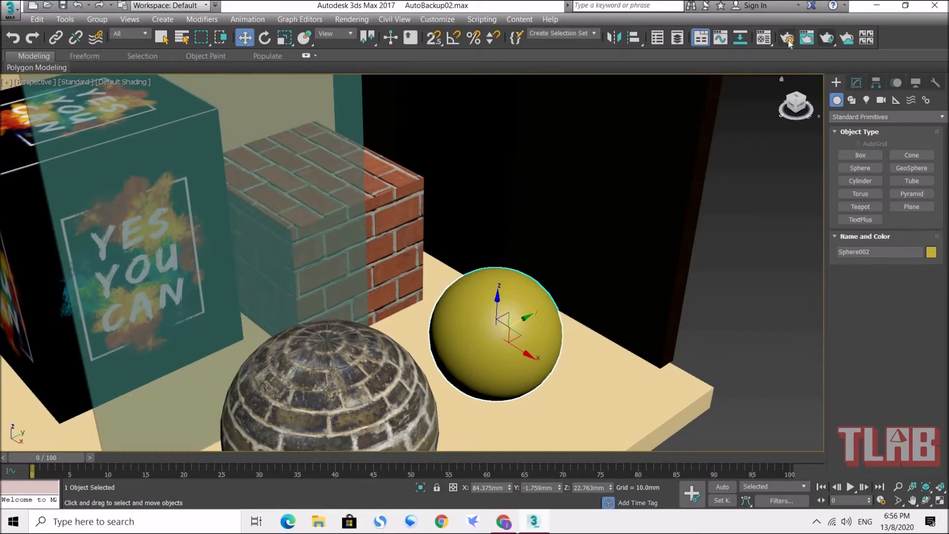
Step: Name an unused sample material "metal" and assign it to the new sphere
click(765, 39)
click(157, 104)
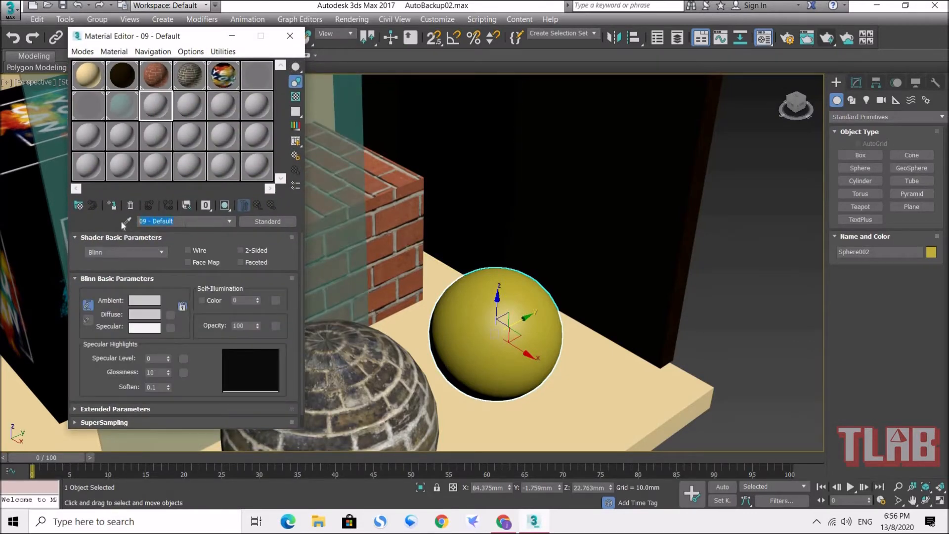
text(metal)
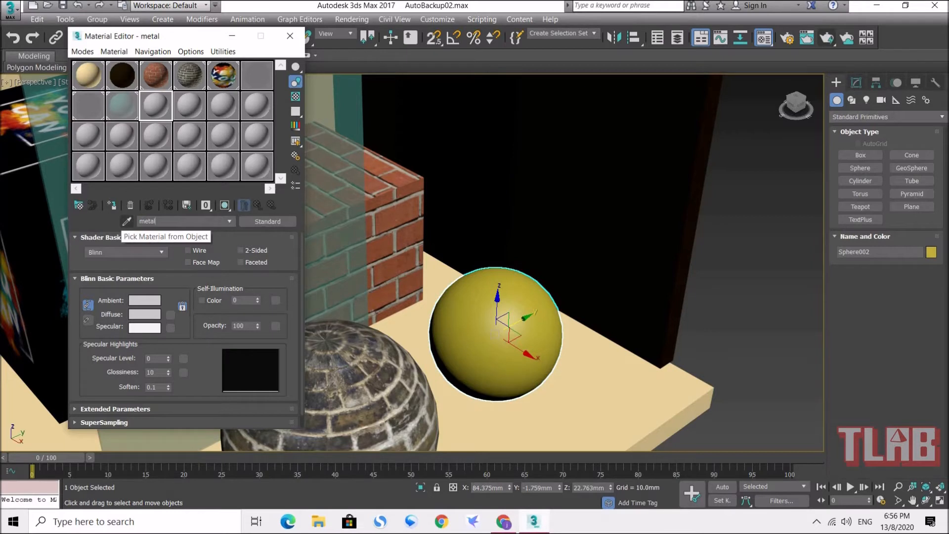
click(111, 205)
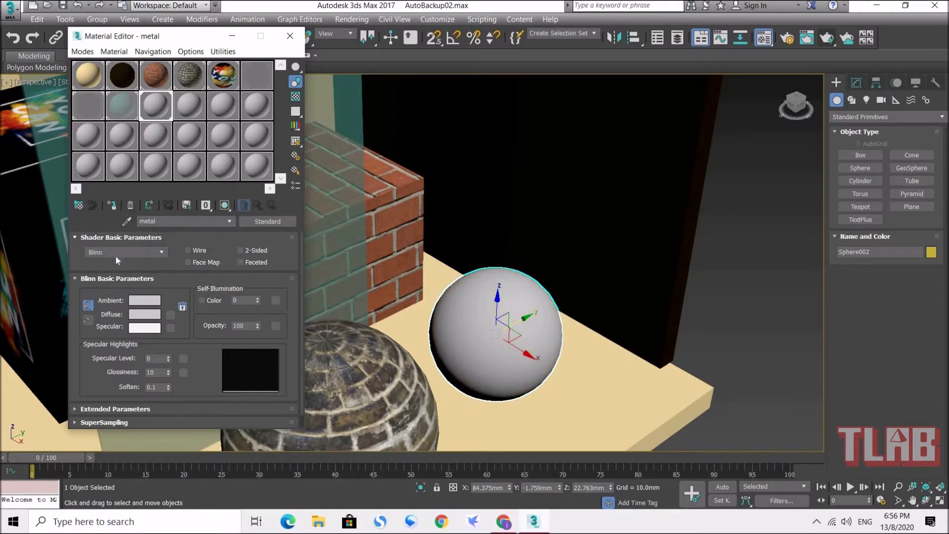
Step: Set the metal material's diffuse colour to a neutral grey with RGB values of 94
click(151, 317)
drag(250, 163, 262, 148)
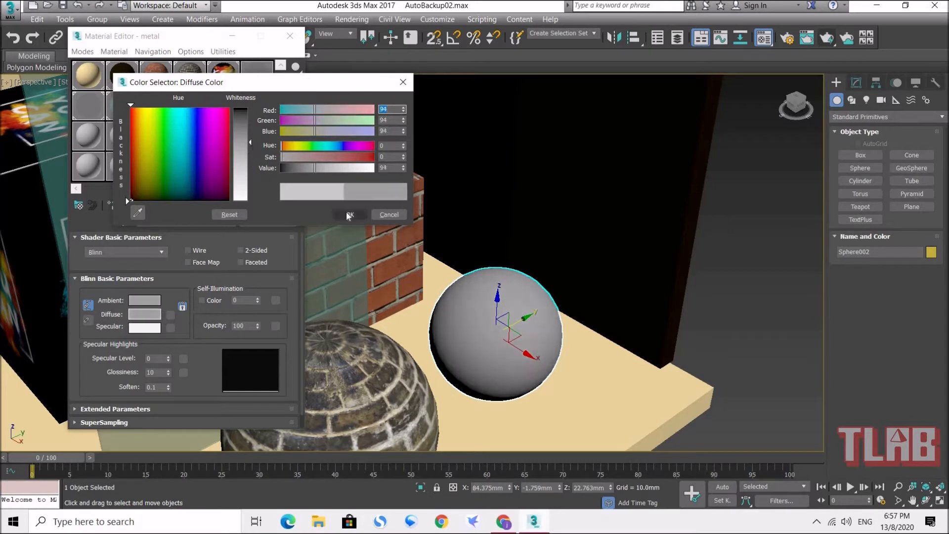
click(349, 215)
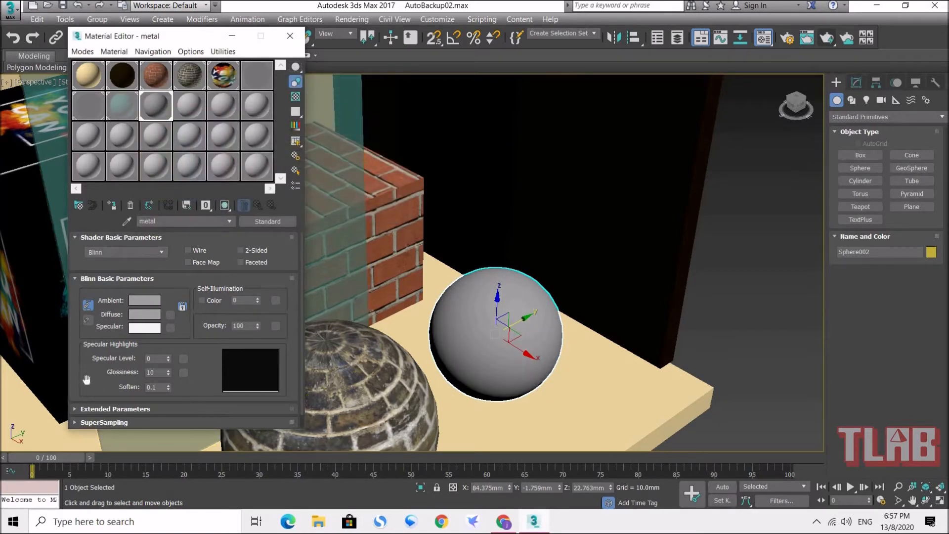
Step: Add a Raytrace map to the metal material's Reflection and set its amount to 70
drag(86, 380, 98, 293)
click(90, 423)
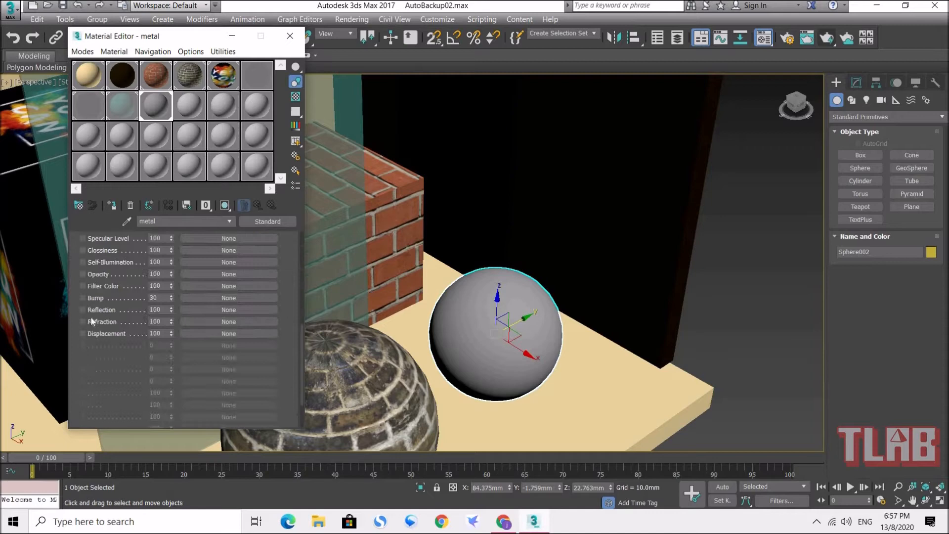
click(203, 310)
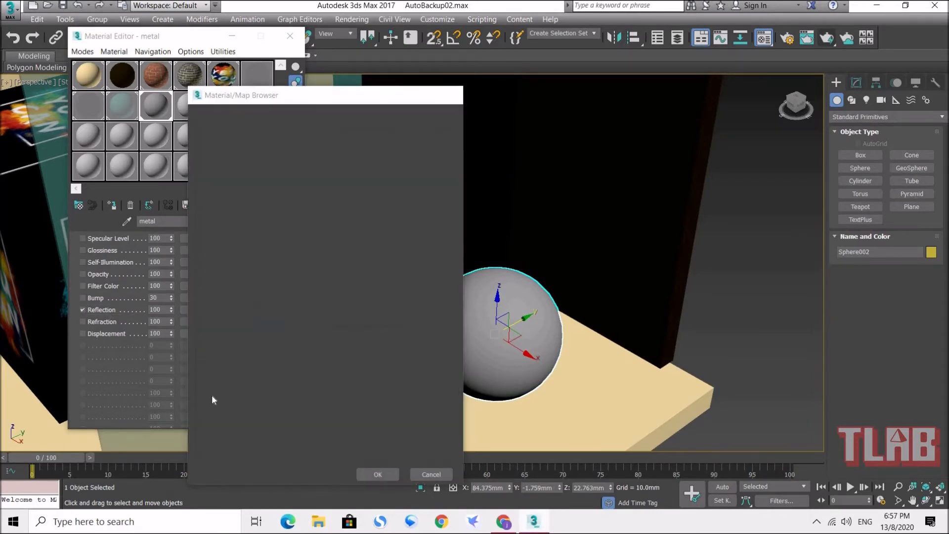
double_click(211, 395)
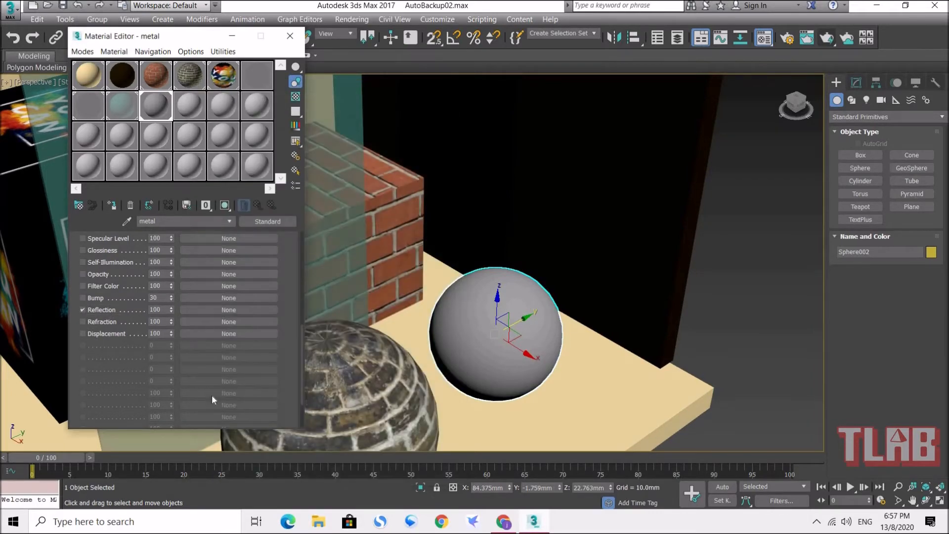
click(258, 206)
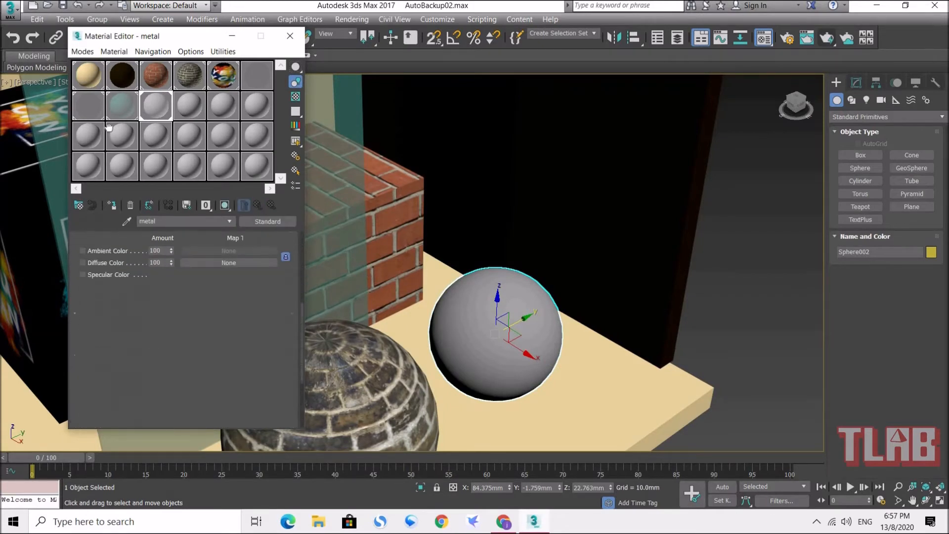
click(154, 316)
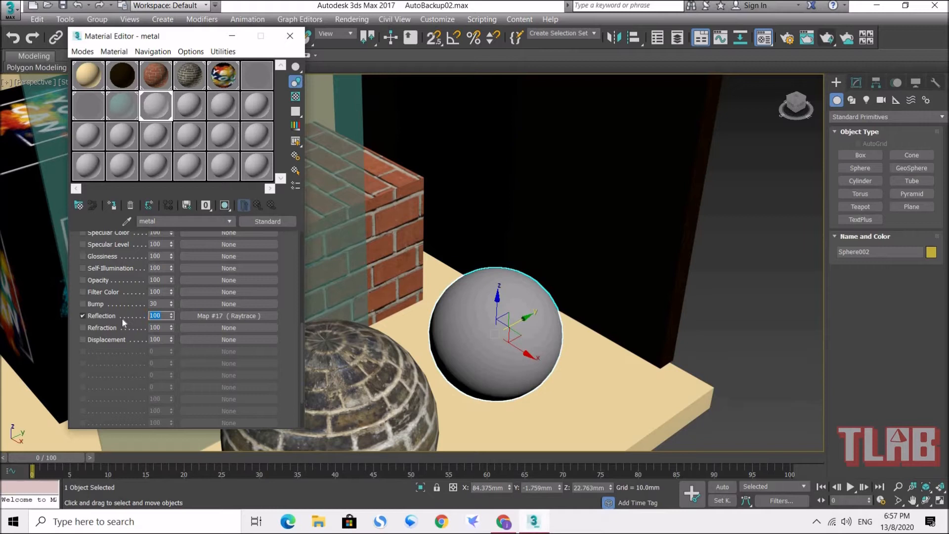
text(70)
key(Return)
Step: Show the checkered background behind the metal sample, inspect it in an enlarged preview, and close the preview
drag(187, 36, 421, 69)
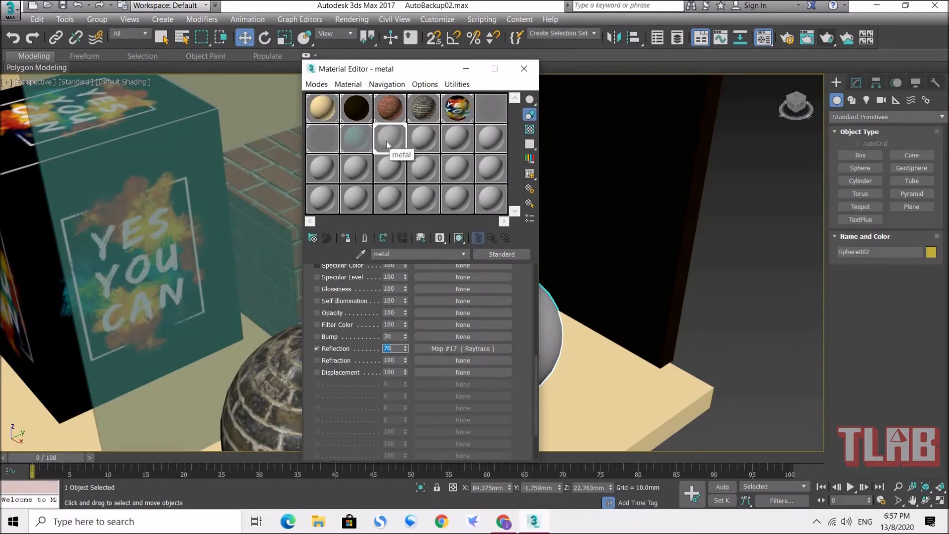
click(529, 130)
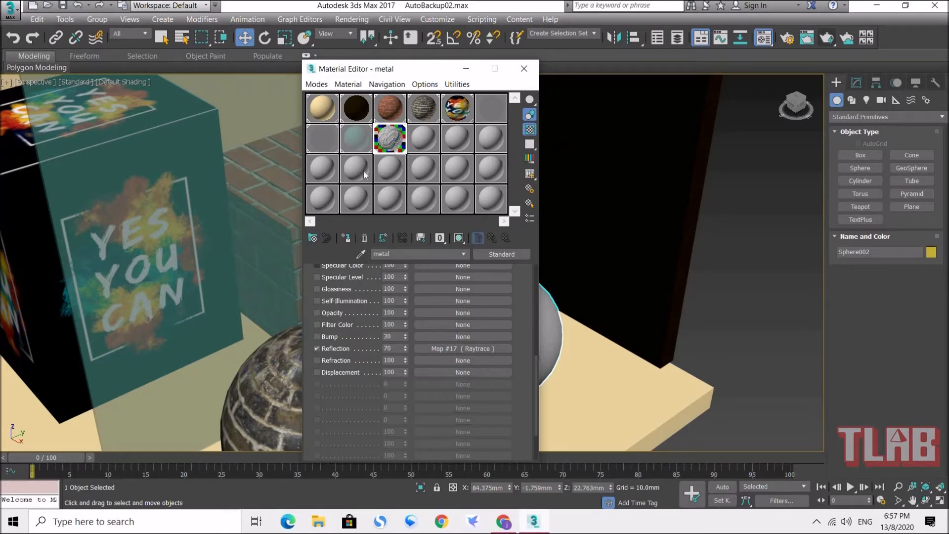
double_click(395, 144)
drag(420, 71, 217, 56)
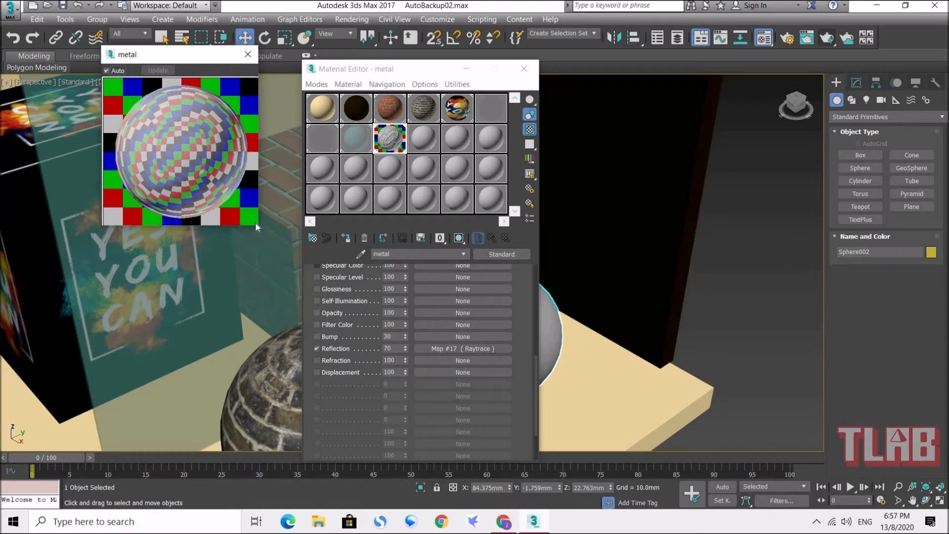
drag(256, 221, 331, 298)
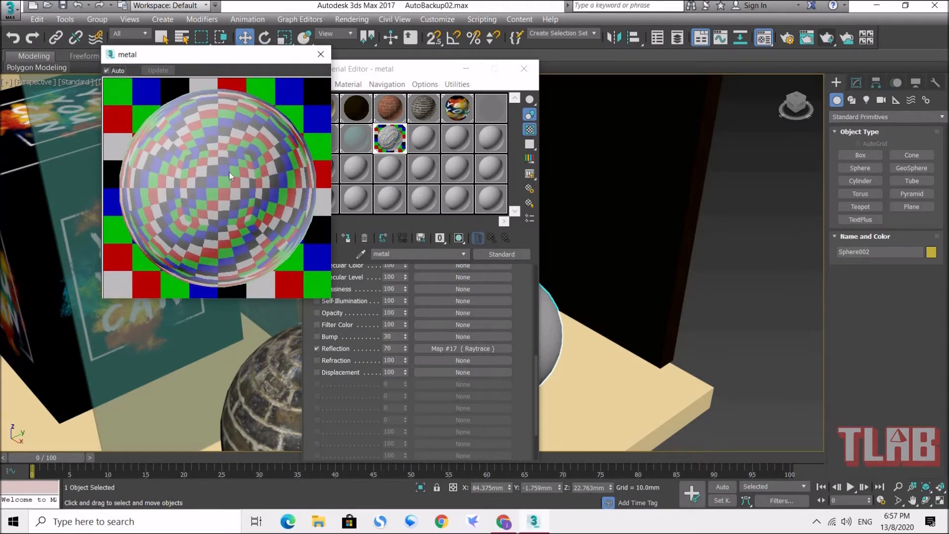
click(320, 55)
Step: Inspect the teal glass sample enlarged against the checkered background, switch that background off again, and close the Material Editor
click(361, 141)
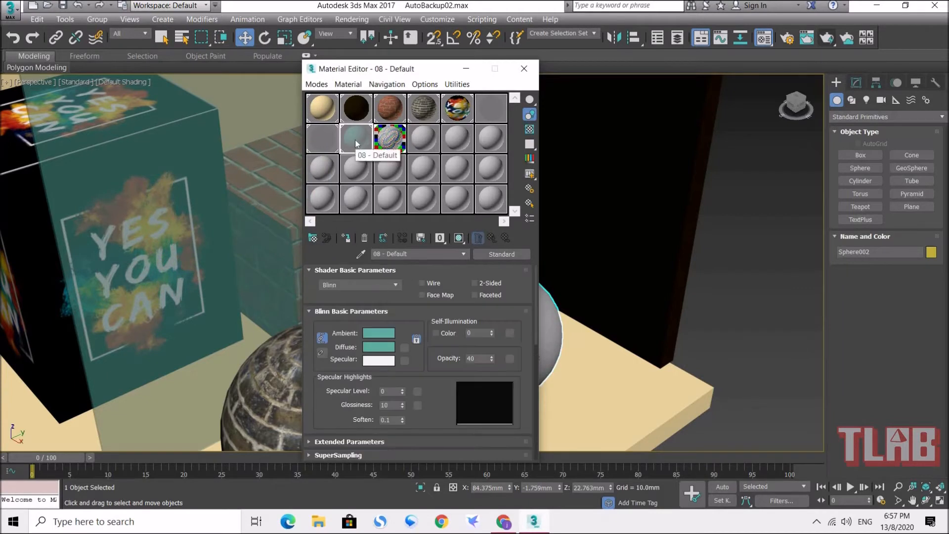
click(531, 130)
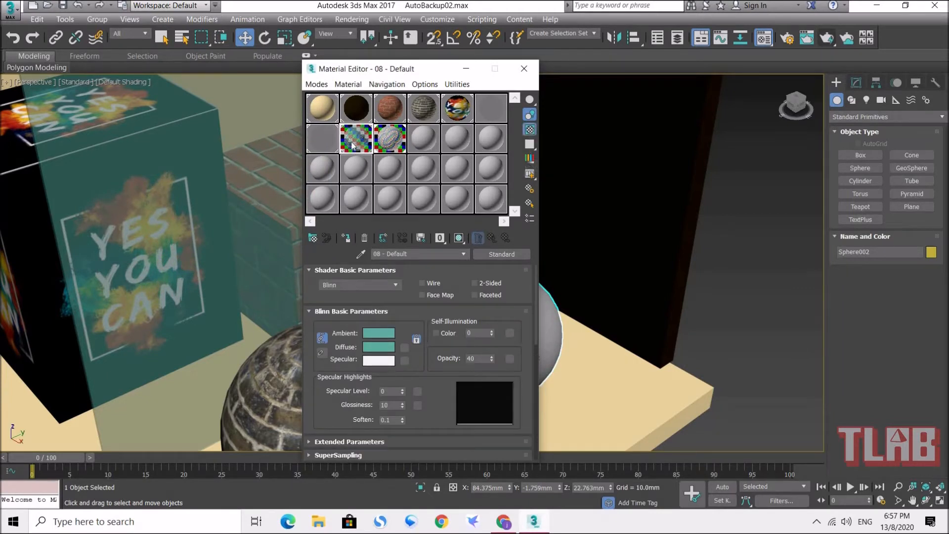
double_click(356, 140)
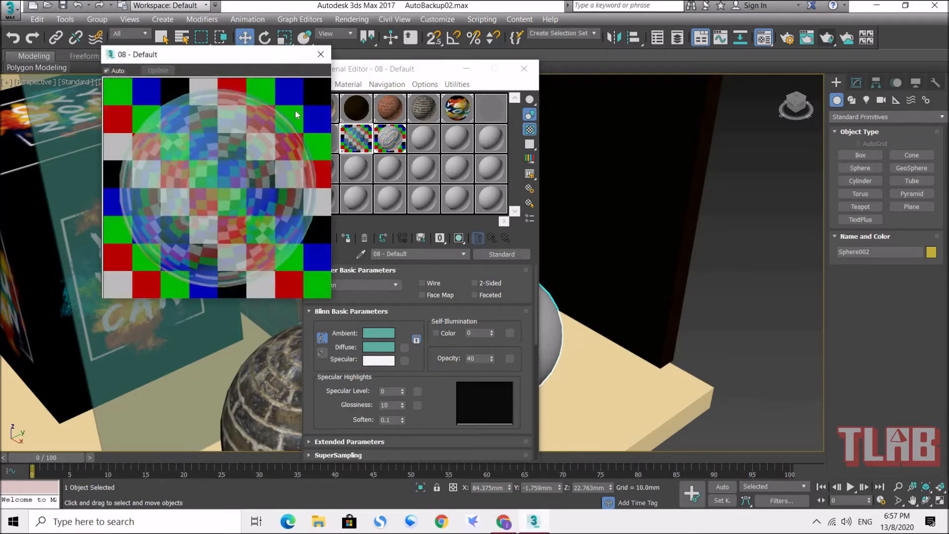
click(321, 54)
click(531, 129)
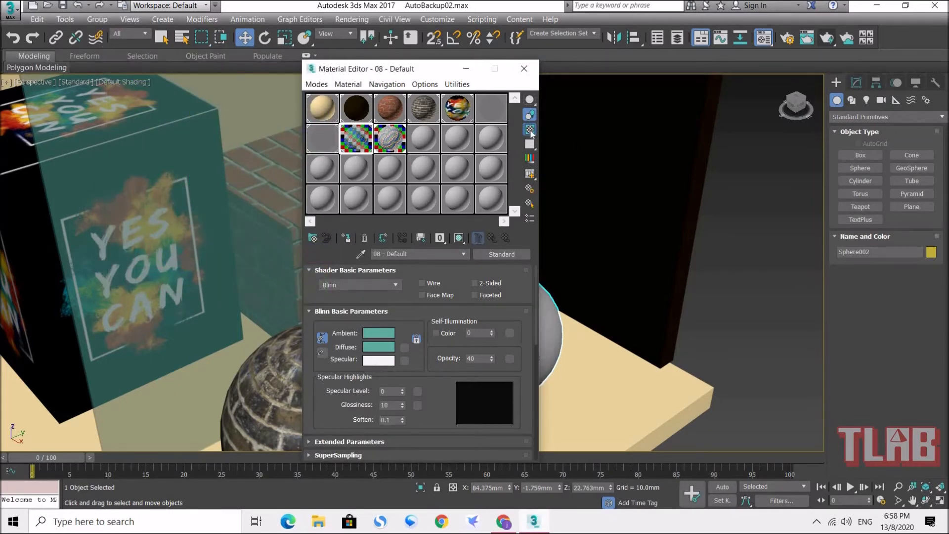
click(524, 68)
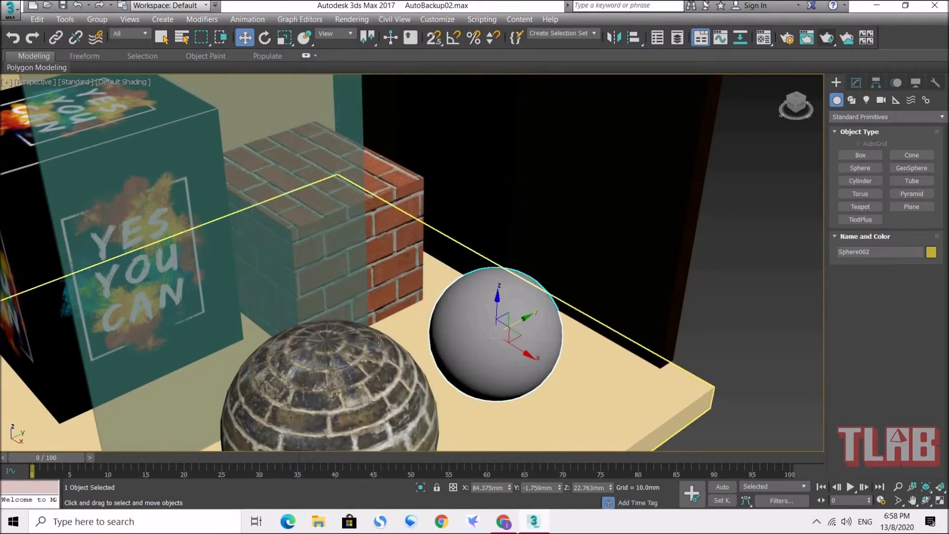
Step: Render a close perspective view of the metal sphere to check its reflections, and close the rendered frame
mouse_move(398, 340)
alt+middle_down()
mouse_move(376, 341)
mouse_move(385, 339)
alt+middle_up()
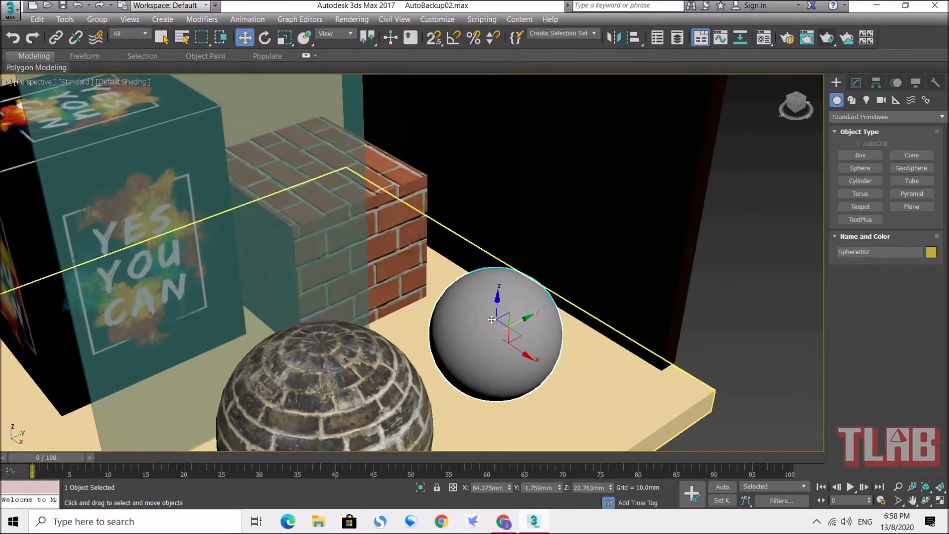
middle_drag(557, 309, 491, 300)
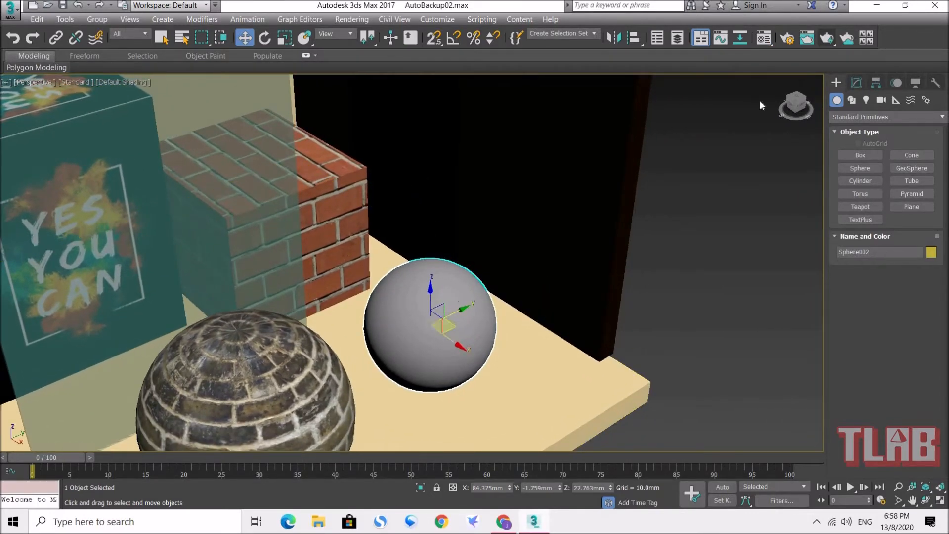
alt+middle_drag(519, 309, 437, 360)
scroll(450, 313, up, 3)
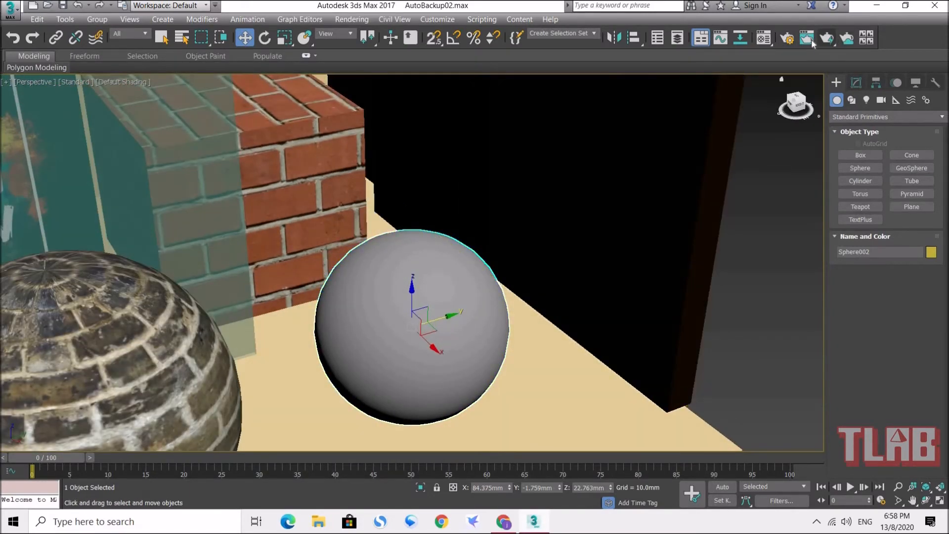
click(827, 39)
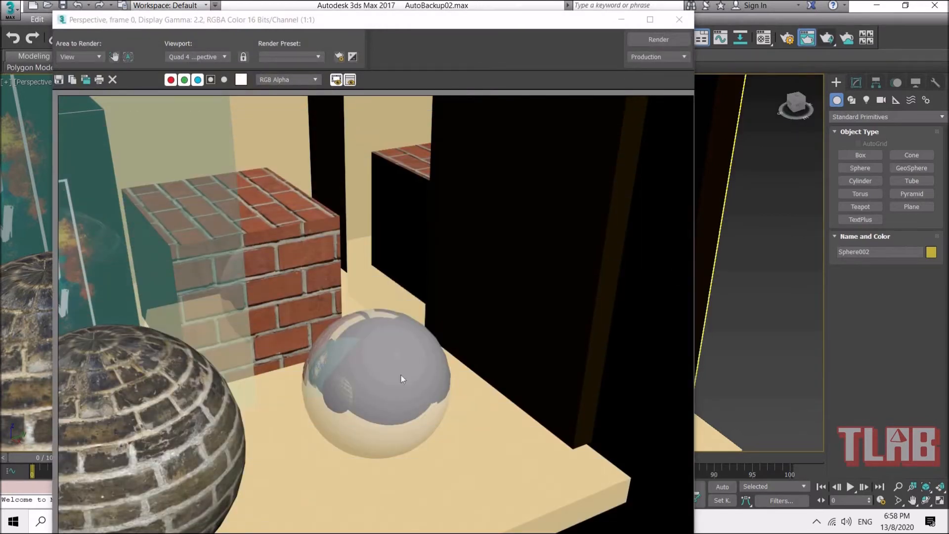
click(679, 20)
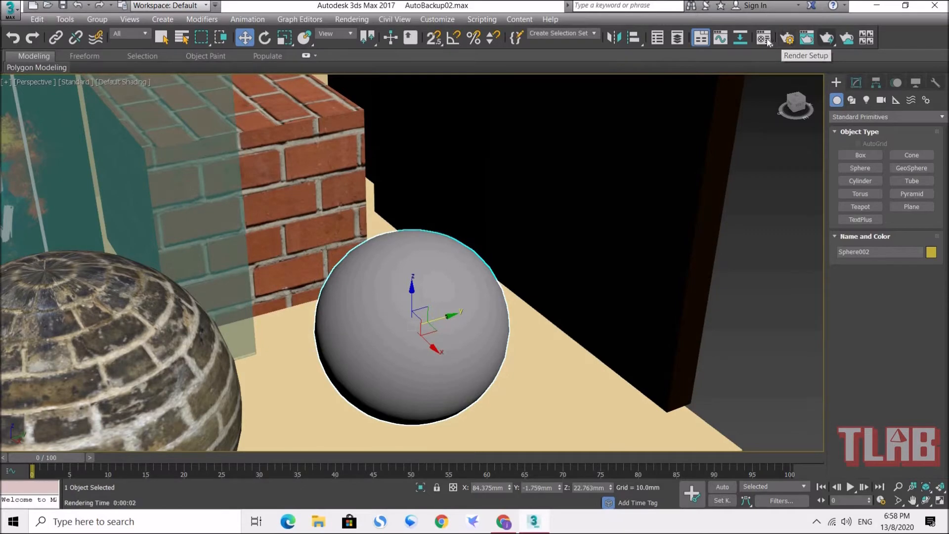
Step: Darken the metal material's diffuse colour to a dark grey and close the Material Editor
key(m)
click(390, 138)
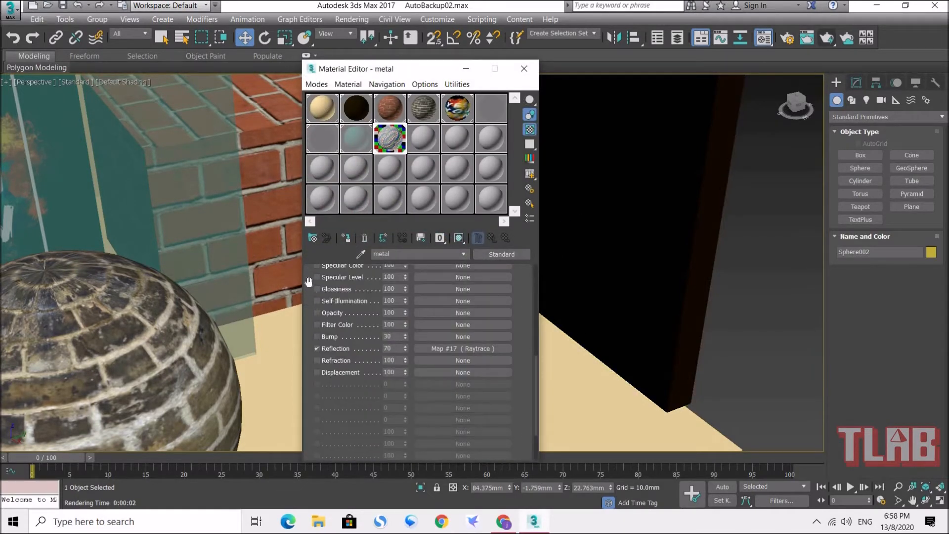
scroll(311, 297, up, 5)
click(379, 294)
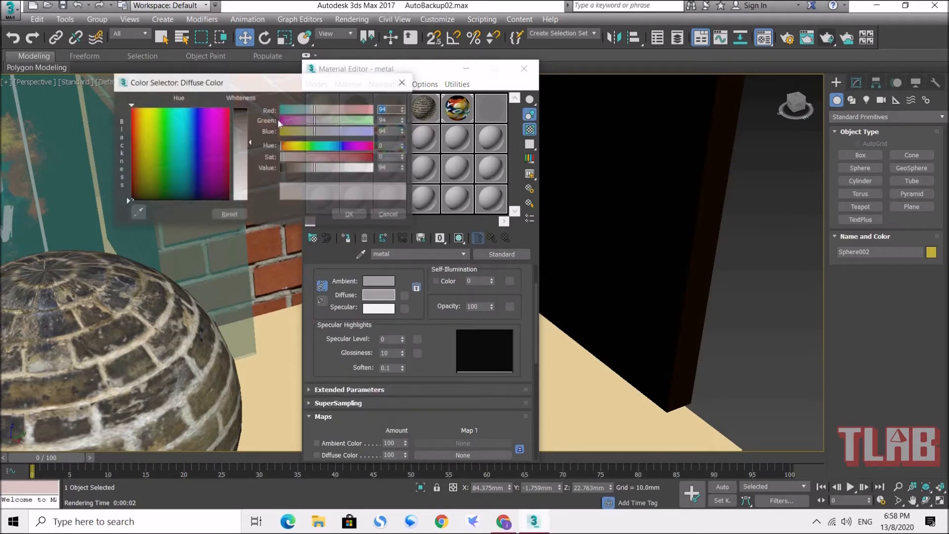
drag(251, 142, 251, 120)
click(341, 213)
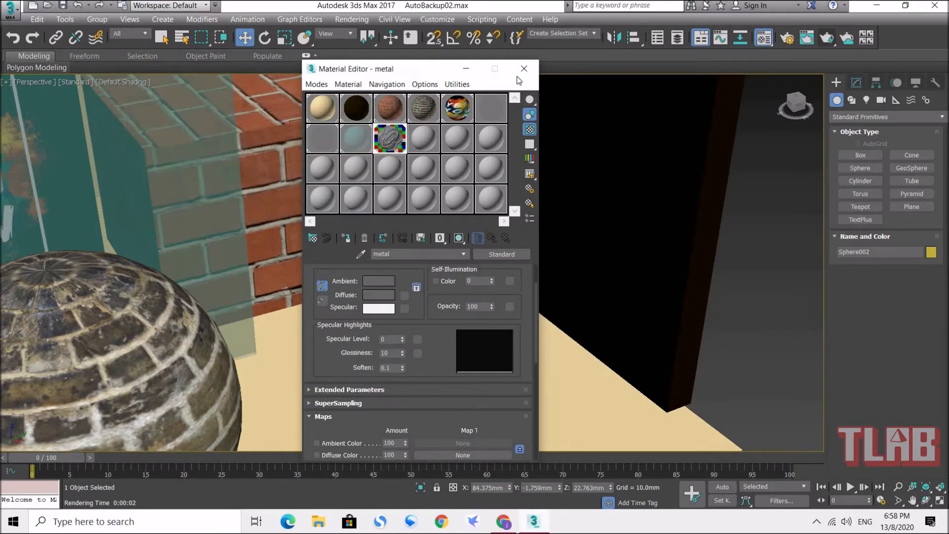
click(524, 69)
Step: Render the perspective view to check the darker metal sphere, close the rendered frame, and clear the selection
click(827, 38)
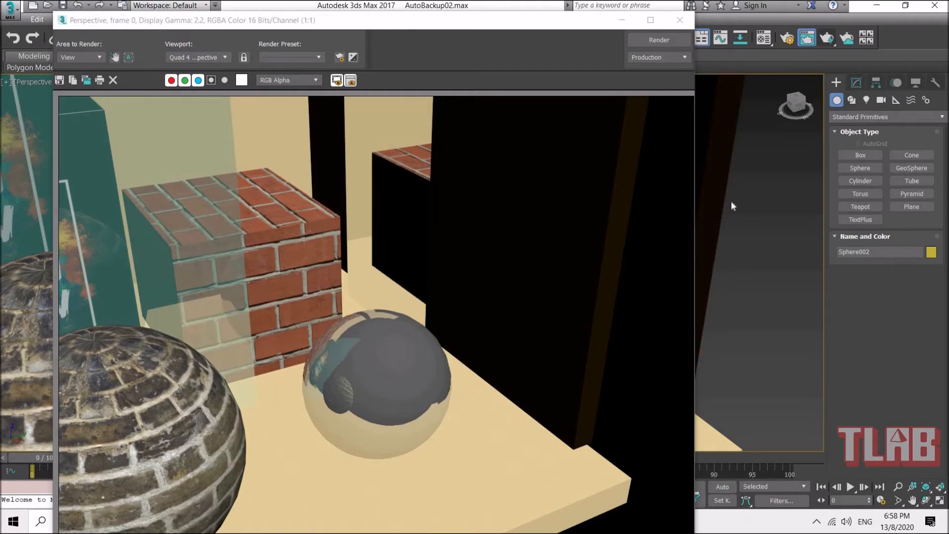
click(680, 20)
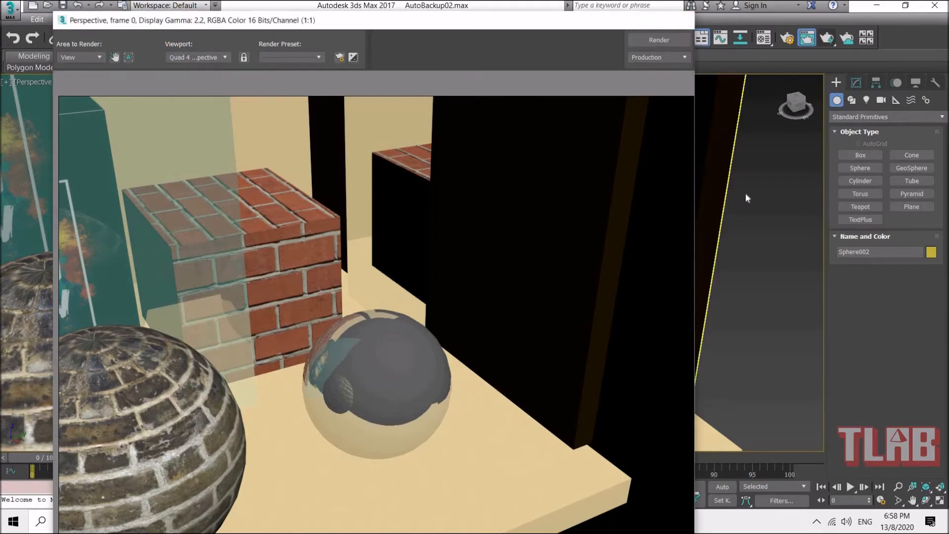
click(552, 259)
scroll(441, 296, down, 5)
alt+middle_drag(322, 294, 407, 283)
scroll(445, 283, down, 3)
alt+middle_drag(420, 291, 415, 280)
scroll(370, 283, down, 3)
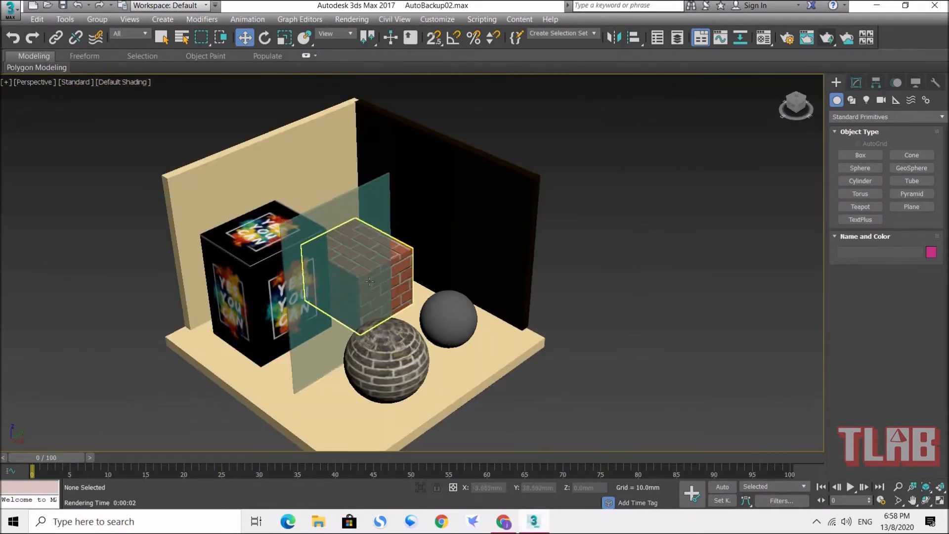
scroll(370, 284, up, 3)
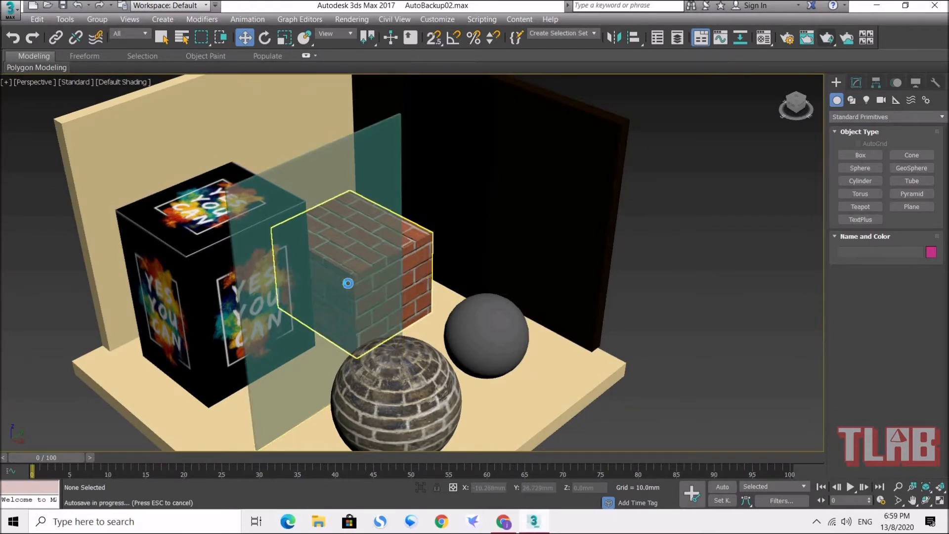
Step: Delete the teal glass panel, the grey metal sphere and the dark mirror panel standing against the black wall
click(322, 277)
ctrl+click(475, 315)
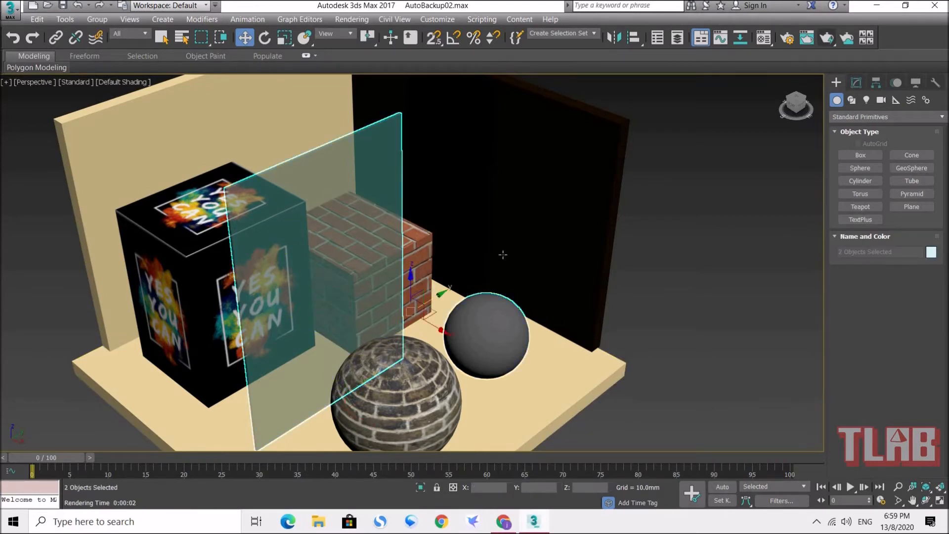
click(490, 240)
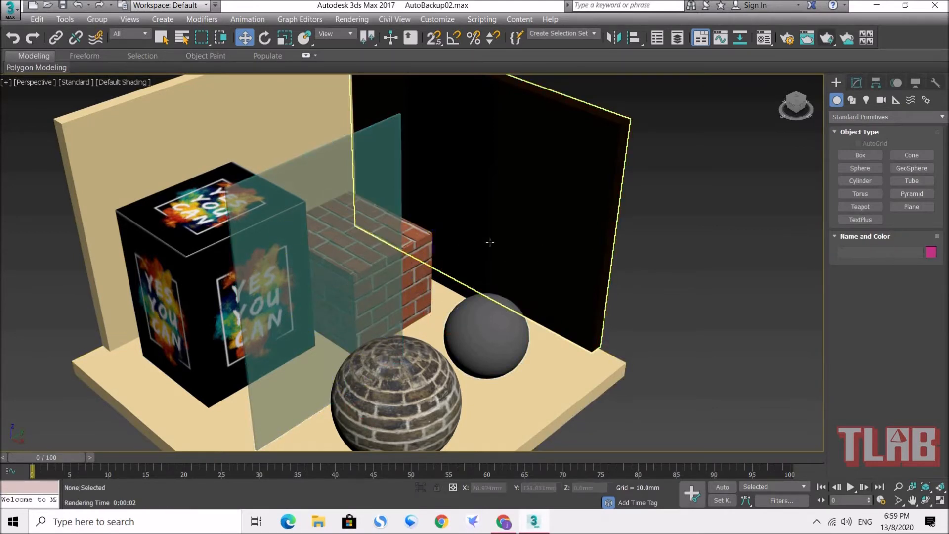
click(458, 325)
ctrl+click(336, 296)
key(Delete)
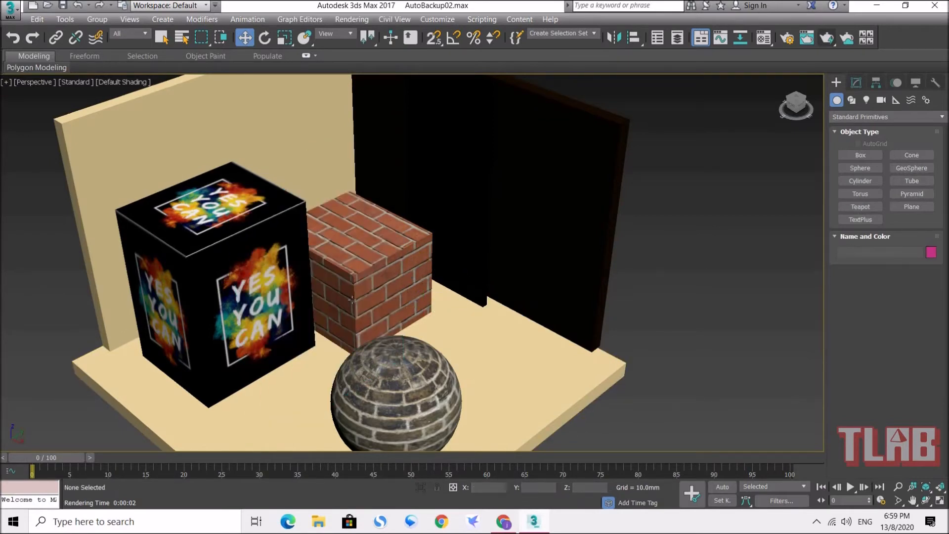
click(477, 206)
key(Delete)
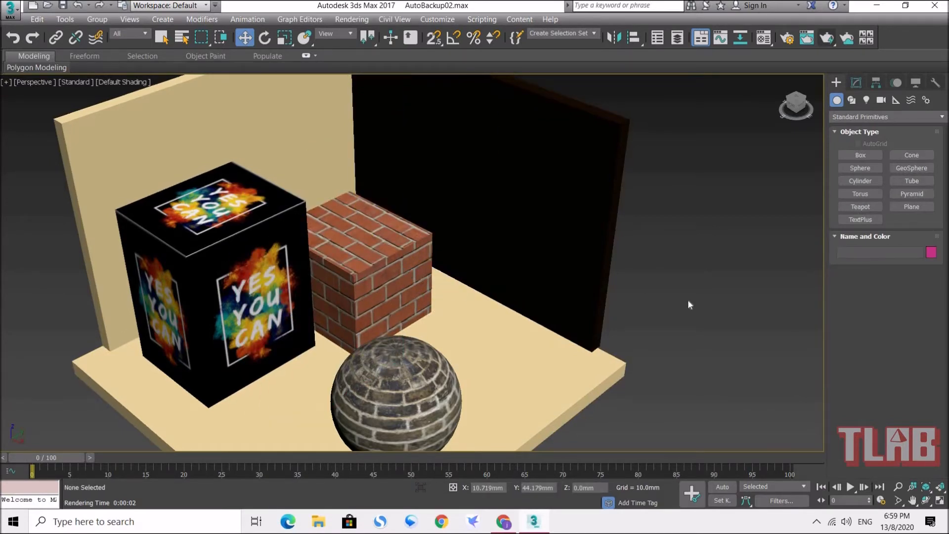
Step: Create a thin upright box, about 70 mm wide and 2 mm thick, on the floor in front of the black wall
click(861, 155)
drag(467, 287, 566, 340)
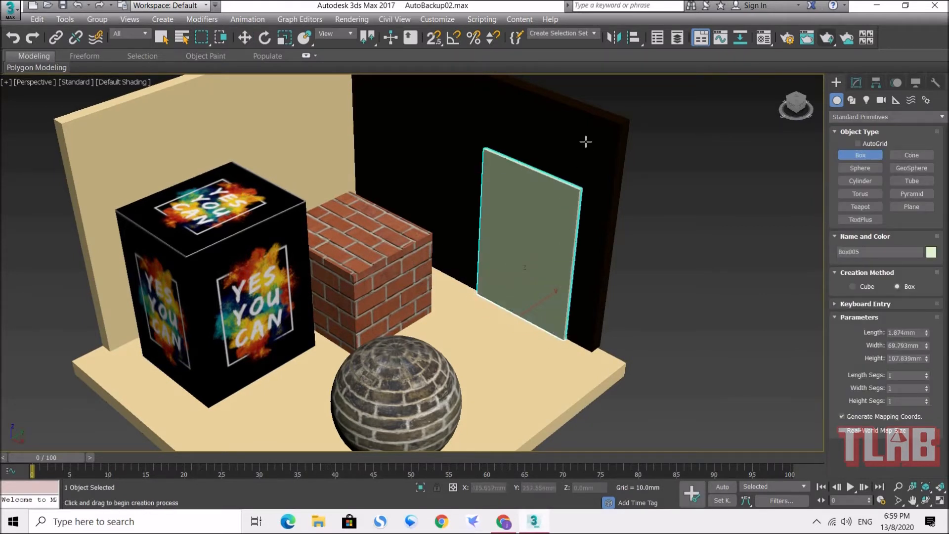
click(588, 118)
click(245, 38)
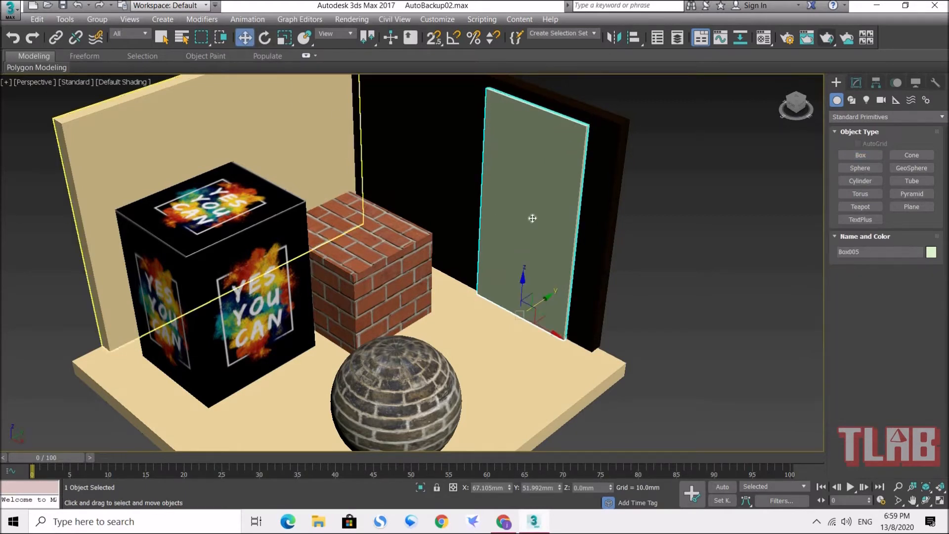
middle_drag(551, 233, 571, 296)
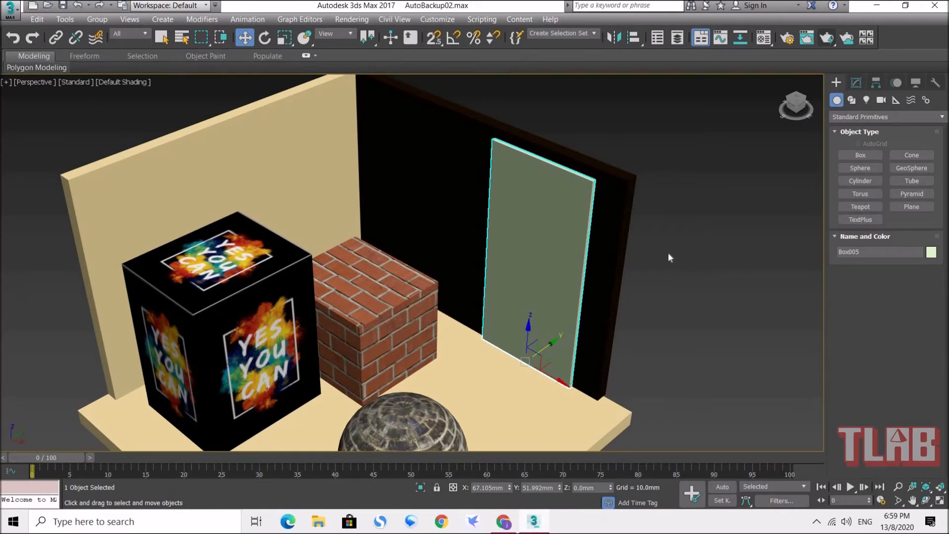
Step: Open the Material Editor and compare the material type of the mirror, floor and unused sample materials
click(766, 40)
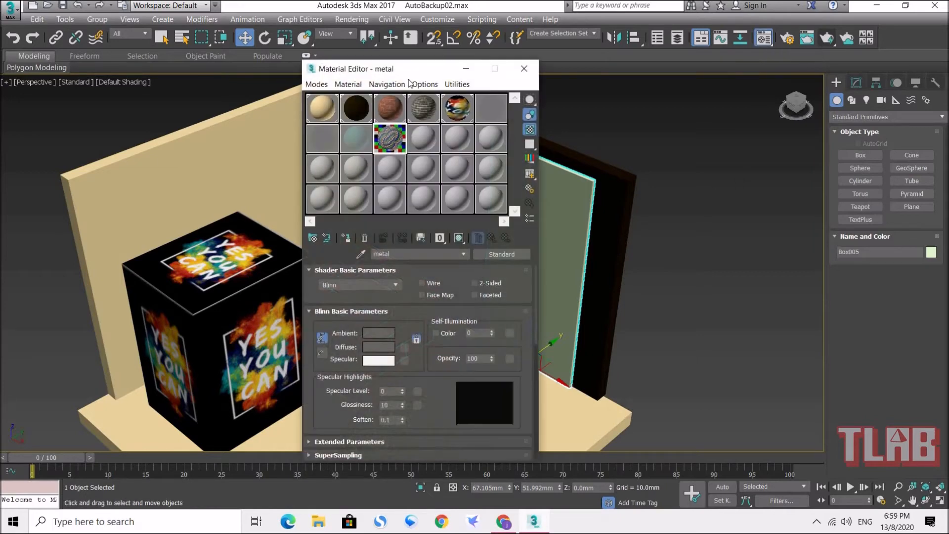
drag(414, 67, 177, 48)
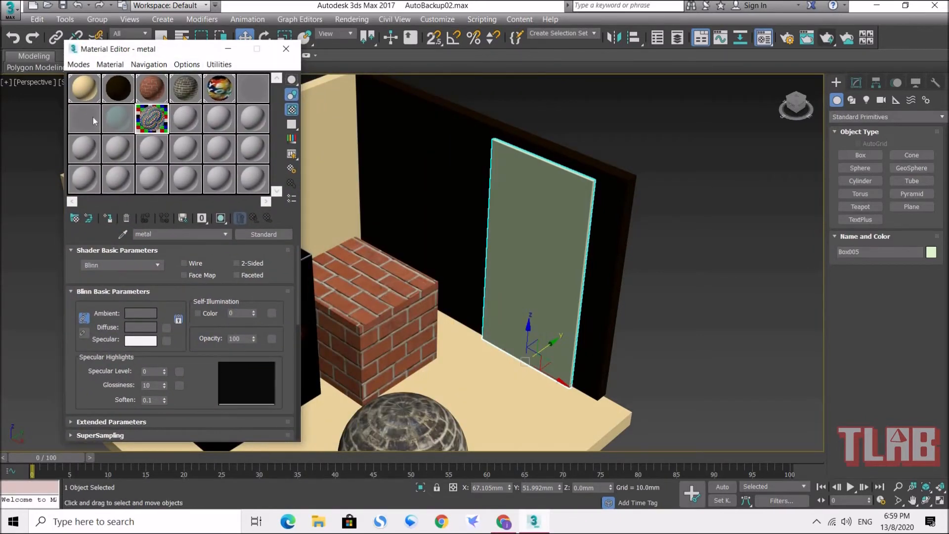
click(78, 117)
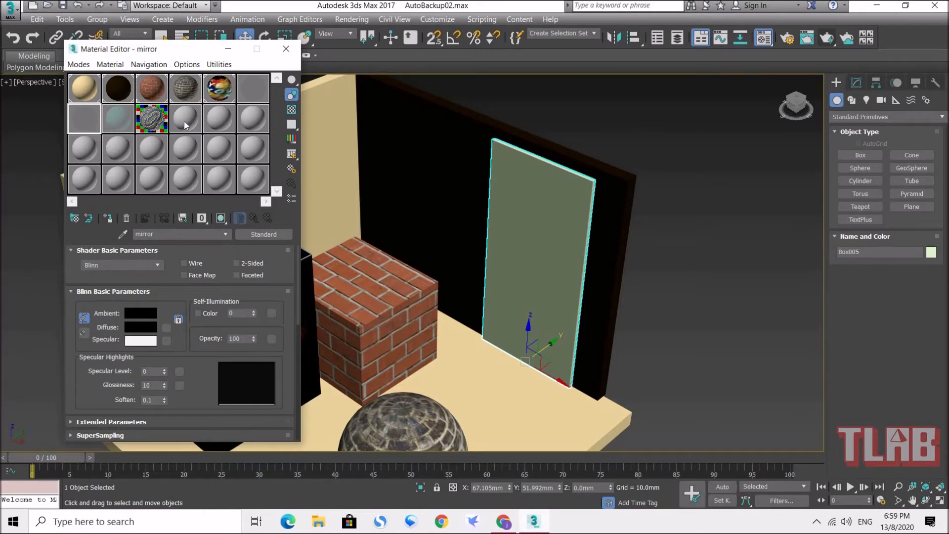
click(219, 121)
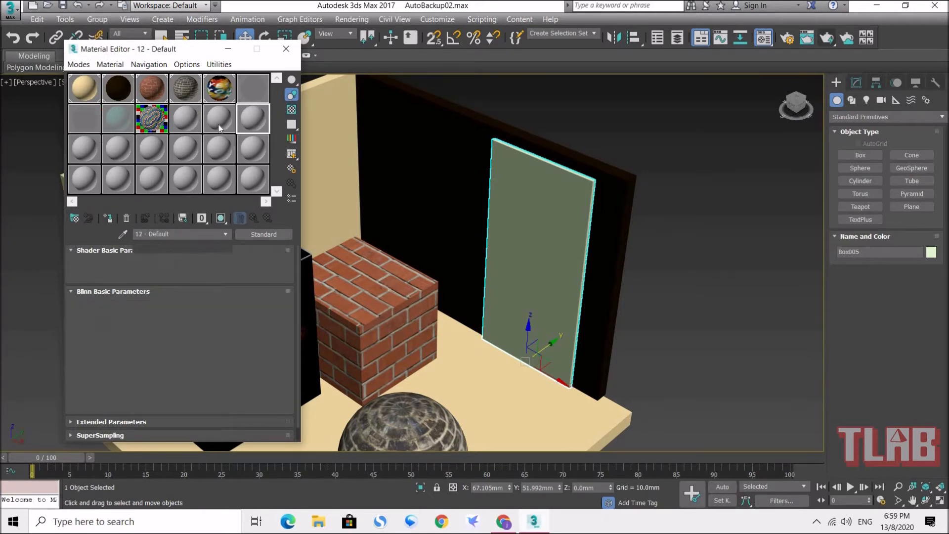
click(180, 123)
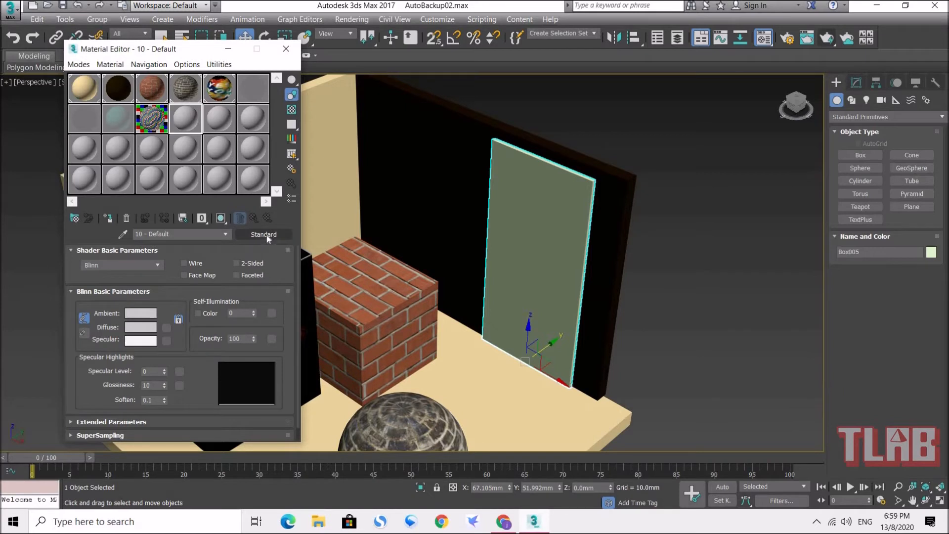
click(251, 122)
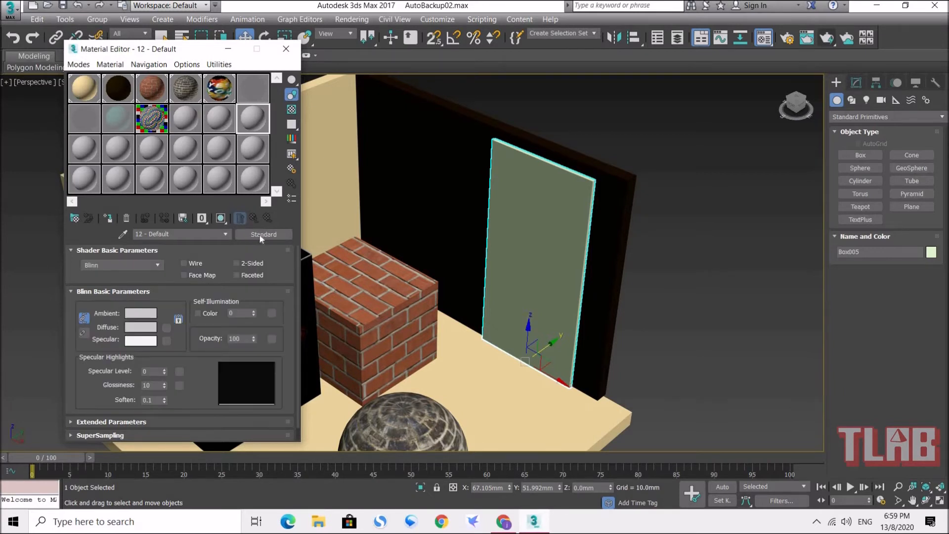
click(84, 117)
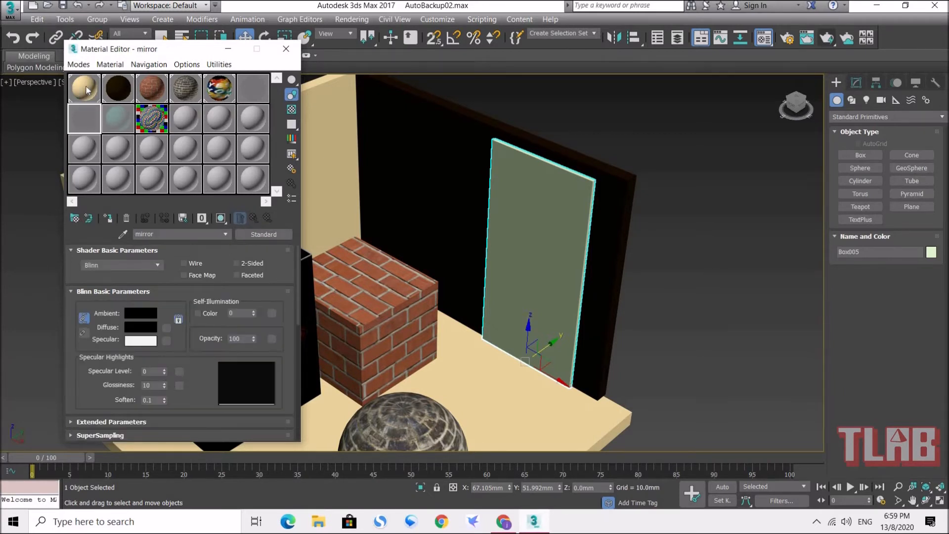
click(91, 99)
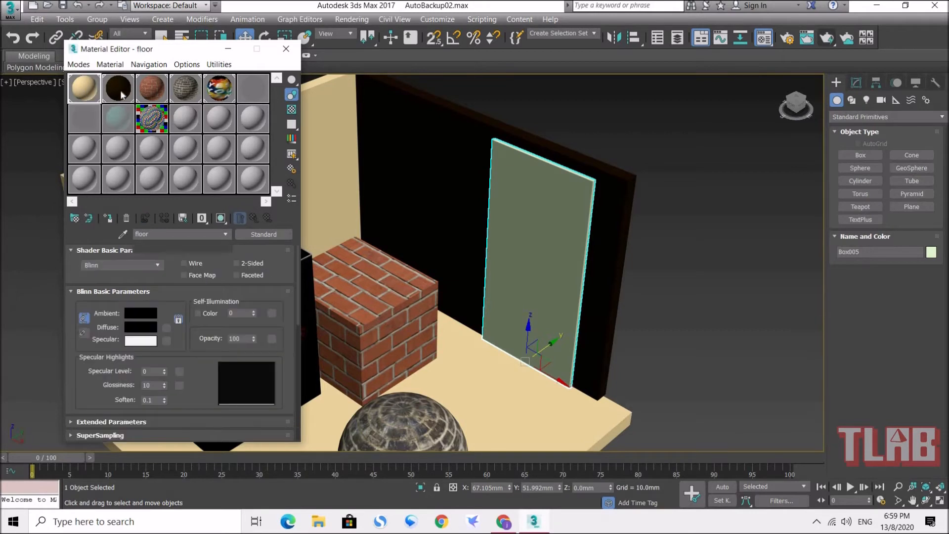
click(97, 121)
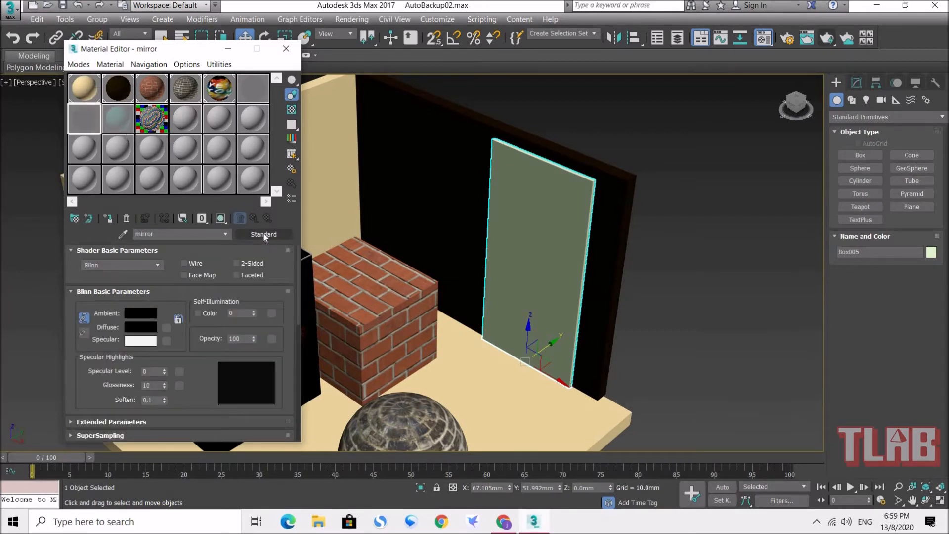
Step: Assign the unused material after the metal sample to the new upright box and change its type to Architectural
click(186, 118)
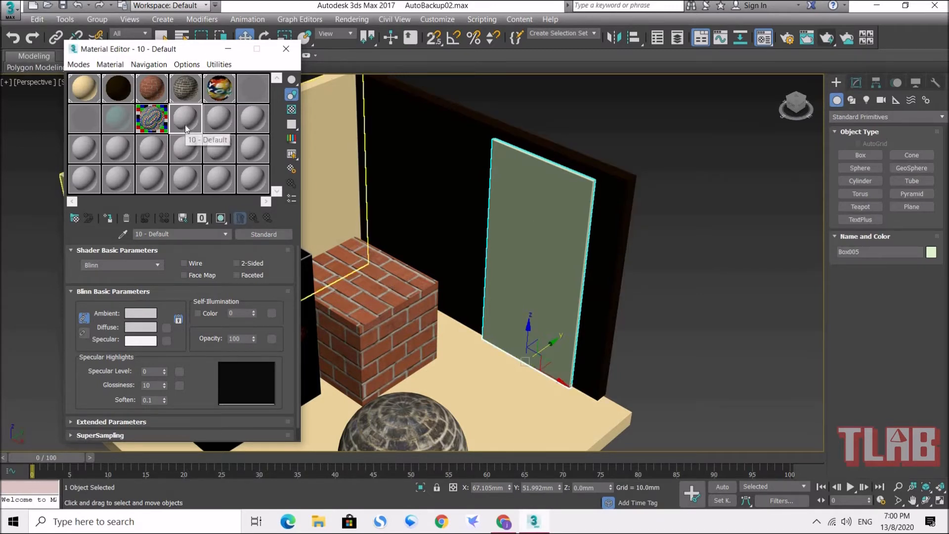
click(123, 219)
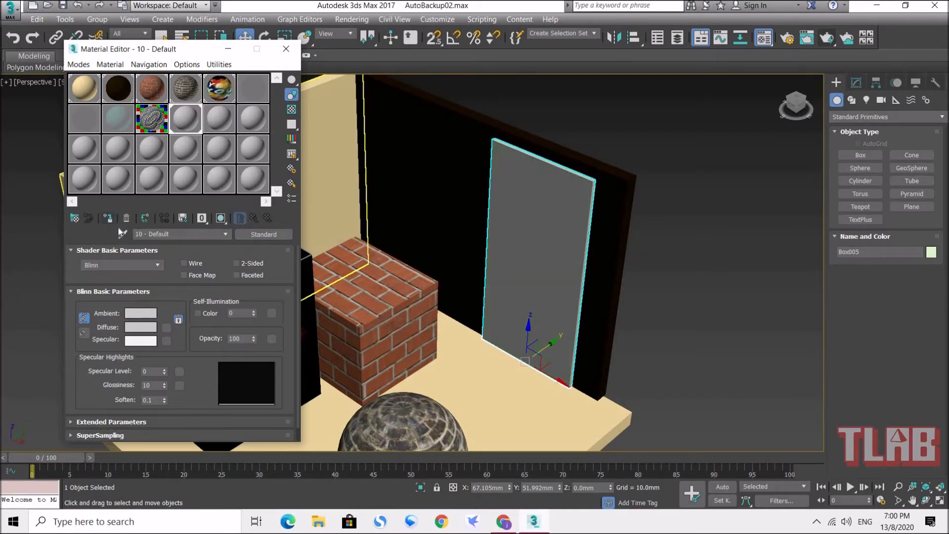
click(269, 235)
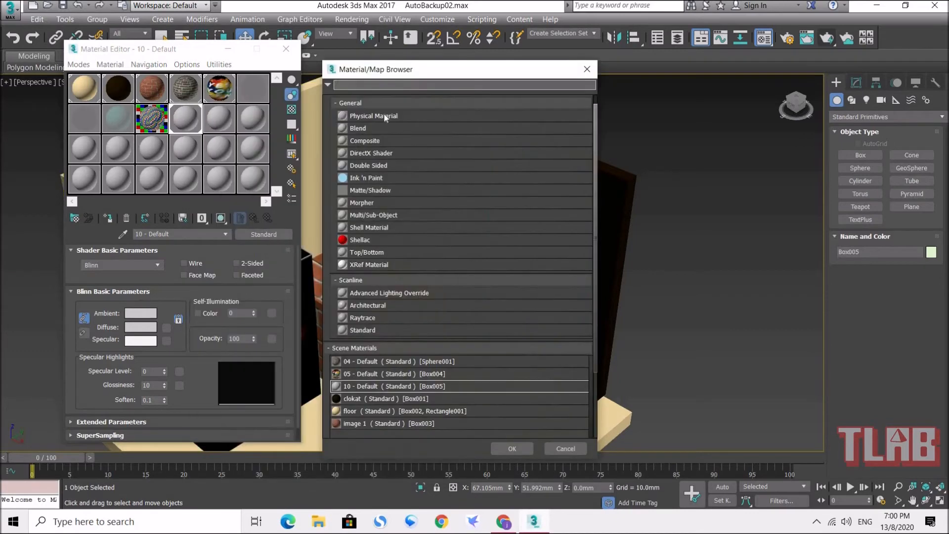
drag(411, 70, 418, 39)
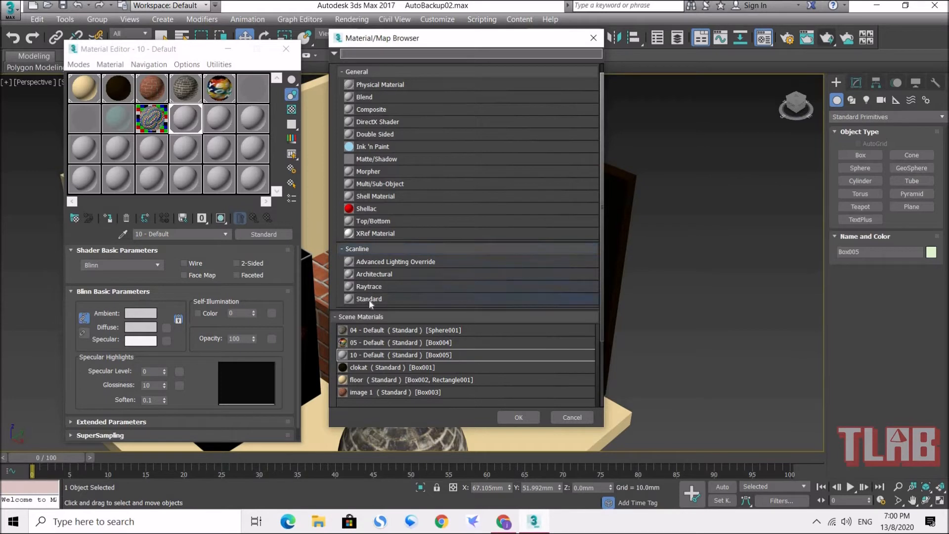
click(382, 275)
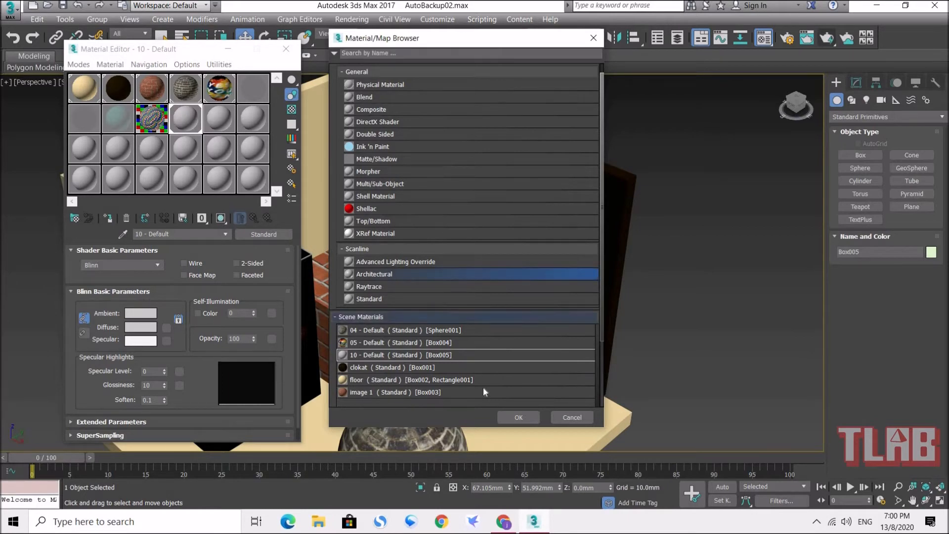
click(517, 418)
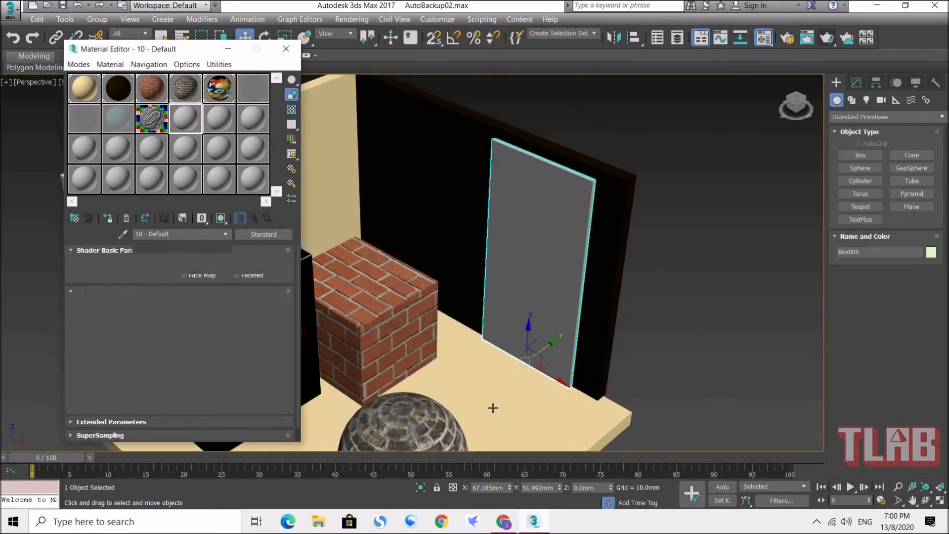
key(F3)
key(F3)
mouse_move(191, 48)
mouse_down()
mouse_move(444, 70)
mouse_move(773, 38)
mouse_up()
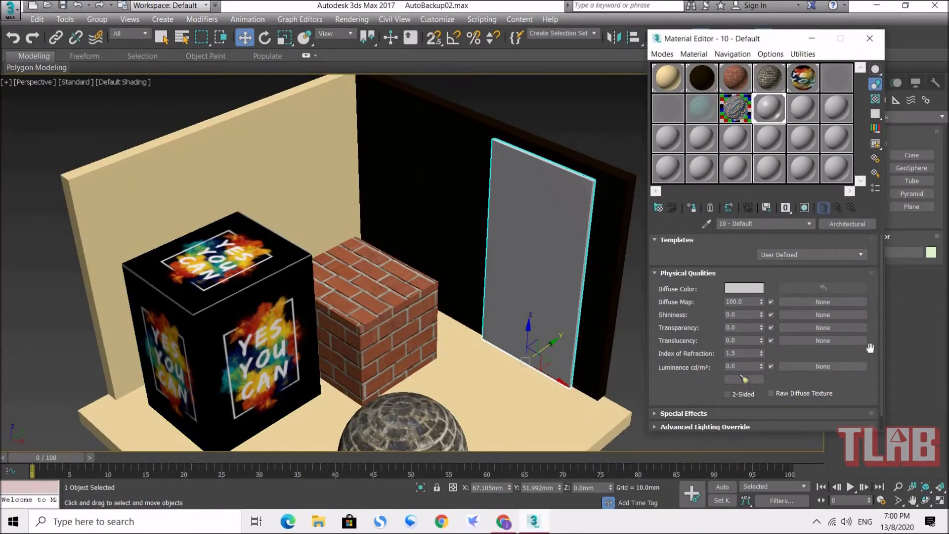
Step: Compare an unused Standard material's basic parameters and map channels with the Architectural material's physical qualities
click(803, 109)
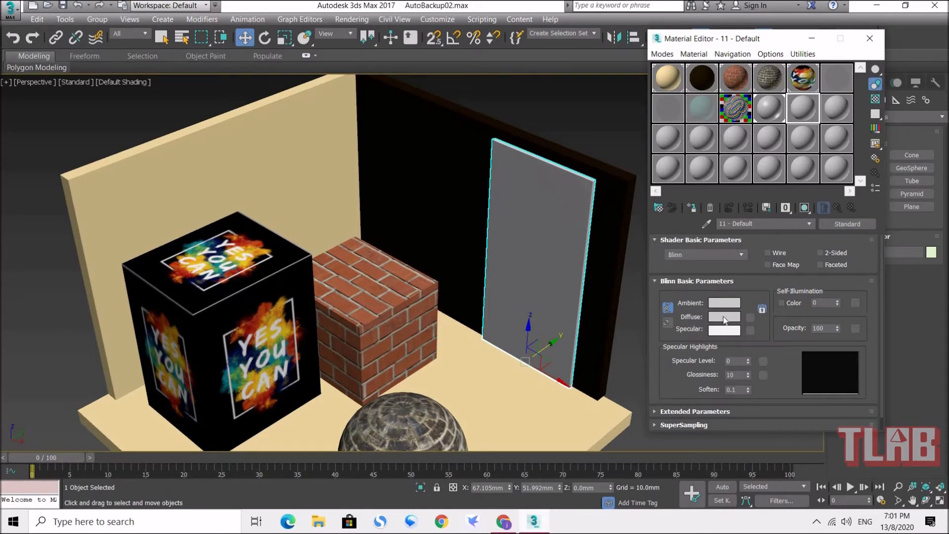
click(824, 329)
drag(786, 357, 770, 278)
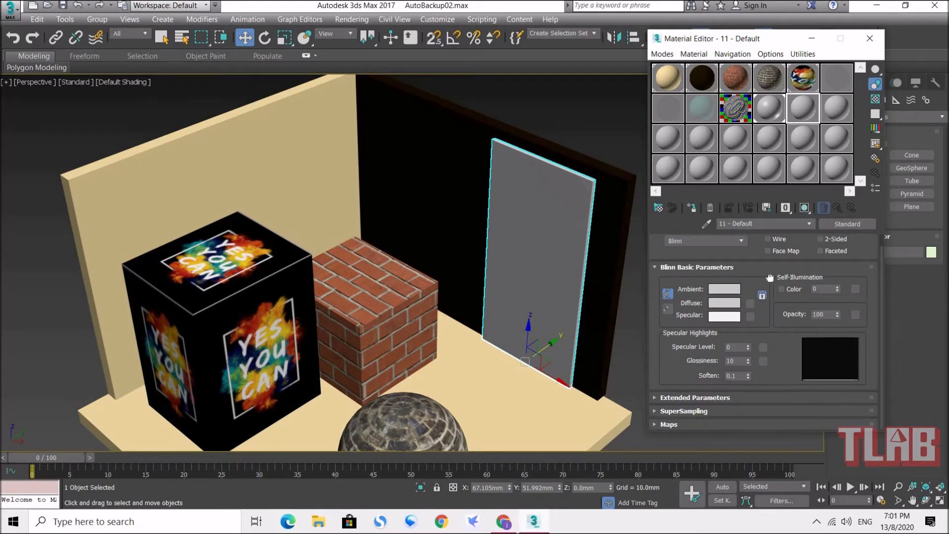
click(668, 424)
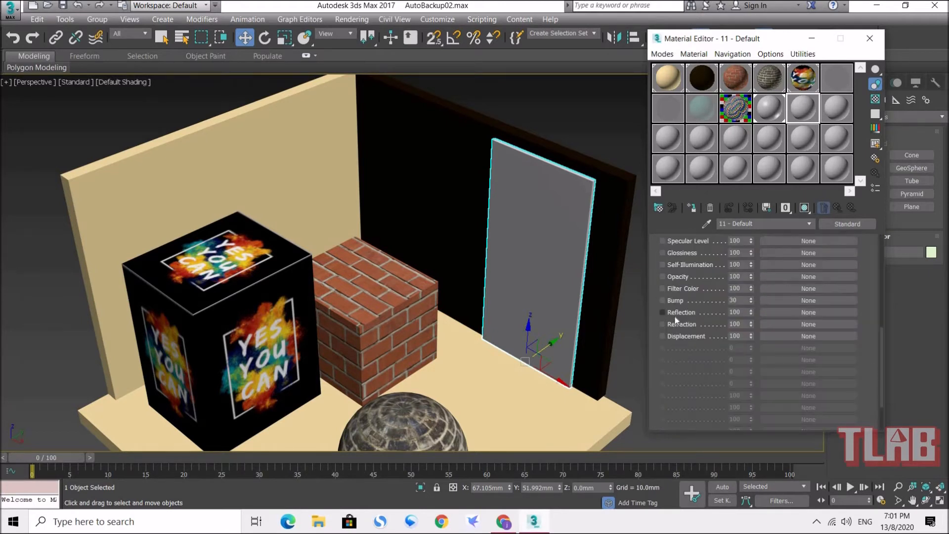
scroll(664, 332, up, 3)
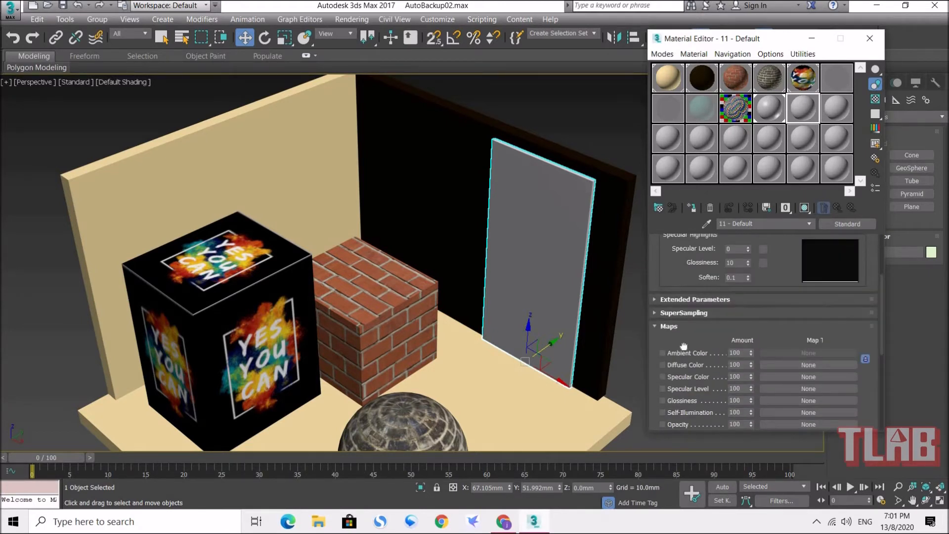
scroll(684, 347, up, 2)
click(768, 109)
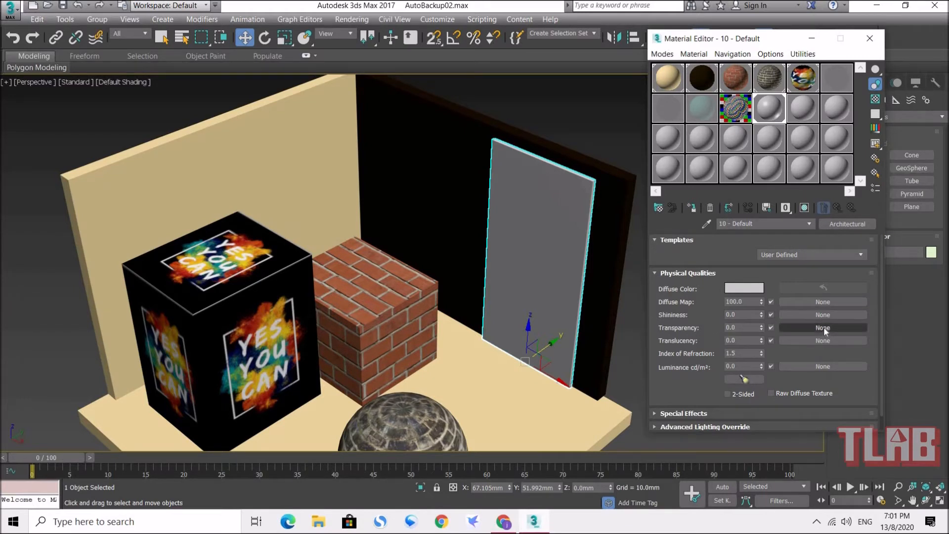
click(747, 328)
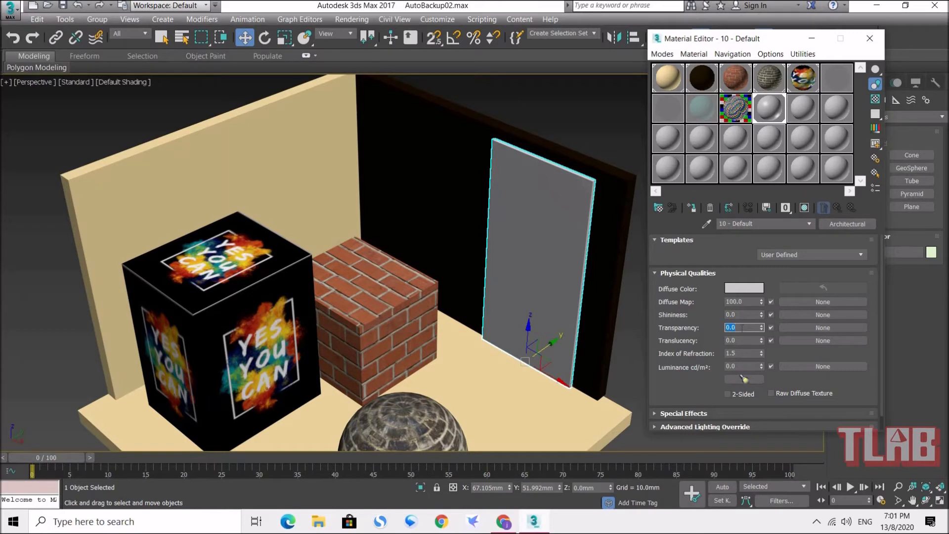
Step: Apply the Mirror template to the upright box's Architectural material
drag(705, 38, 214, 43)
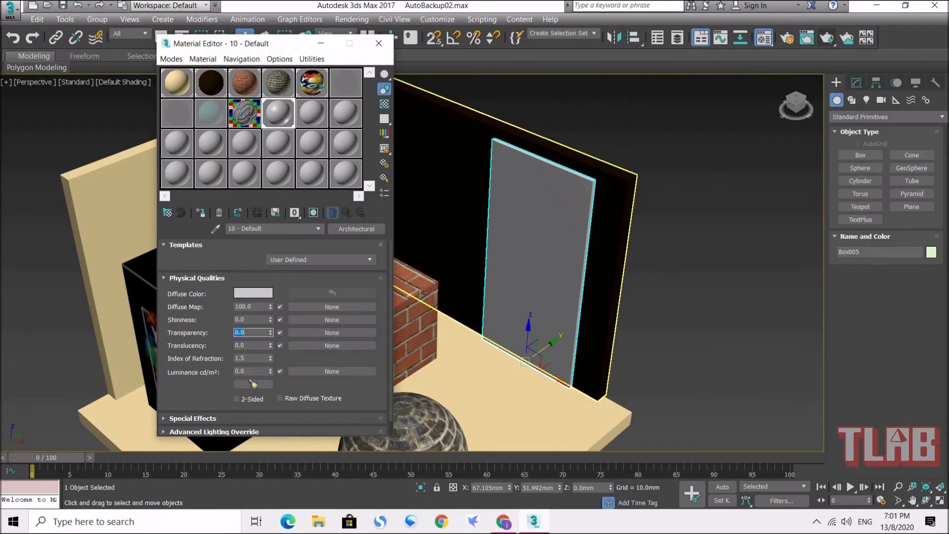
mouse_move(497, 327)
alt+middle_down()
mouse_move(530, 339)
mouse_move(497, 334)
alt+middle_up()
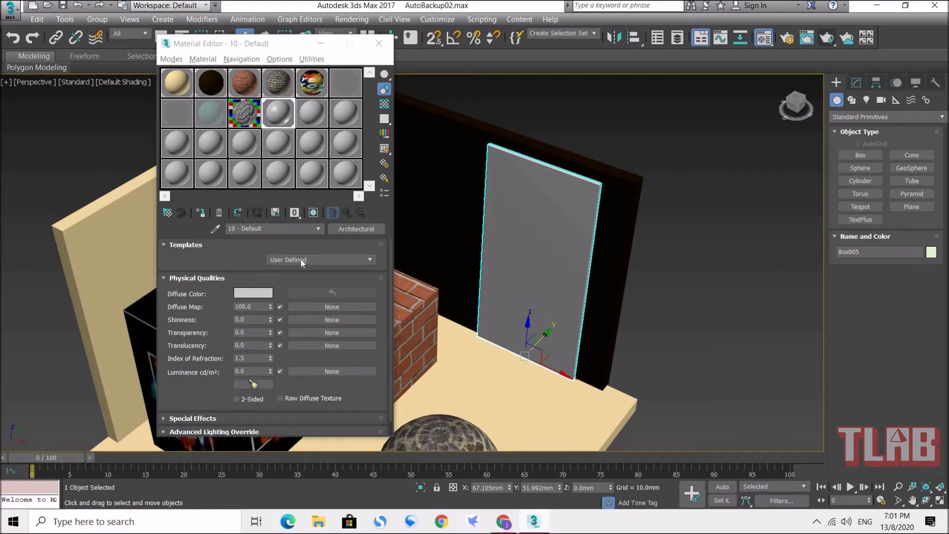
click(363, 259)
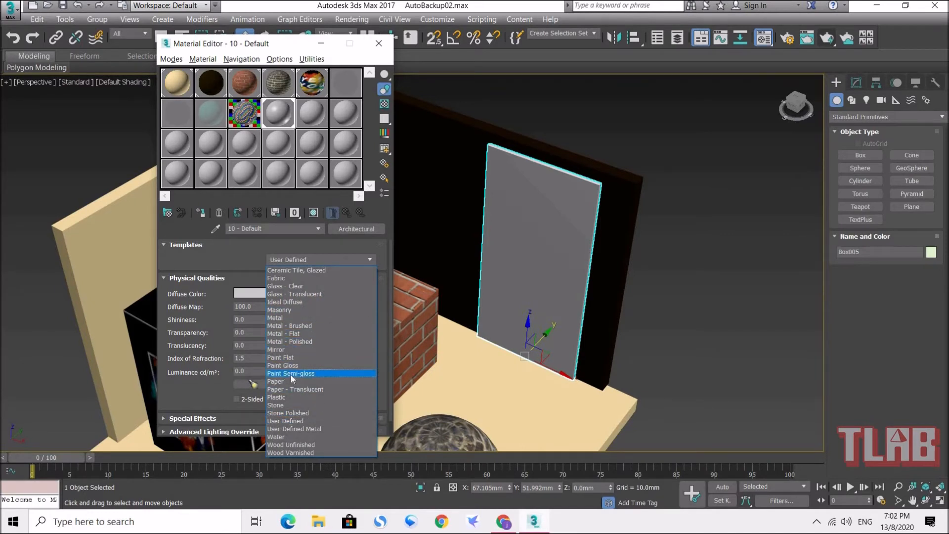
click(317, 349)
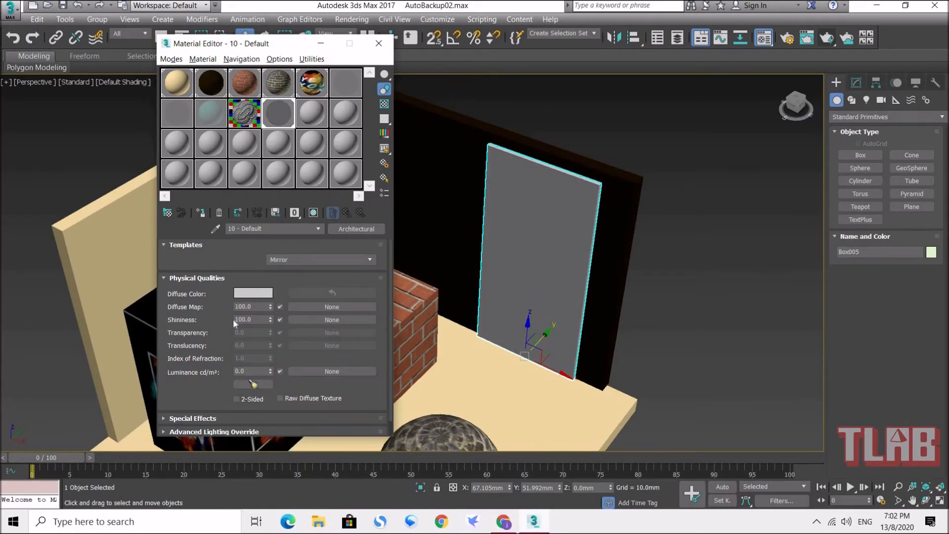
Step: Set the diffuse color of the Mirror-template Architectural material to pure white, RGB 255, 255, 255
click(250, 293)
drag(283, 81, 275, 37)
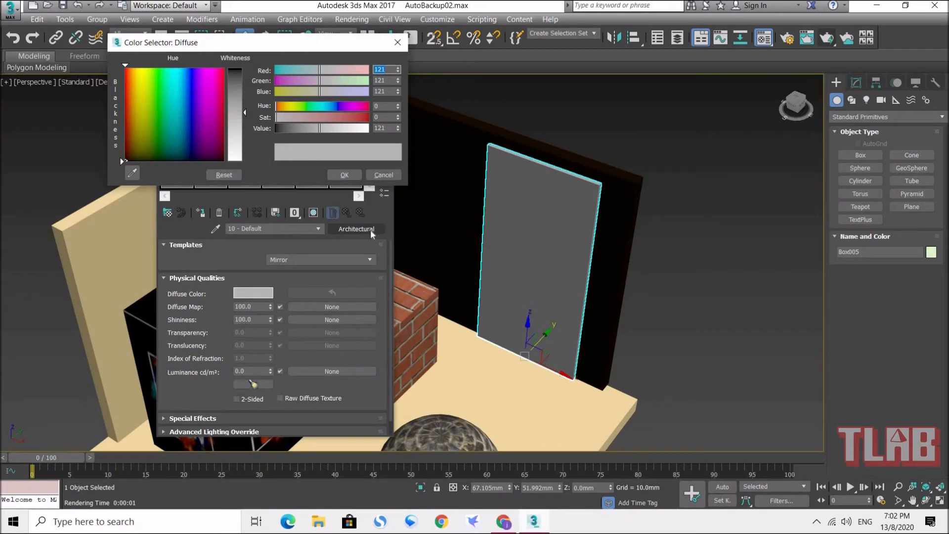
drag(244, 113, 239, 162)
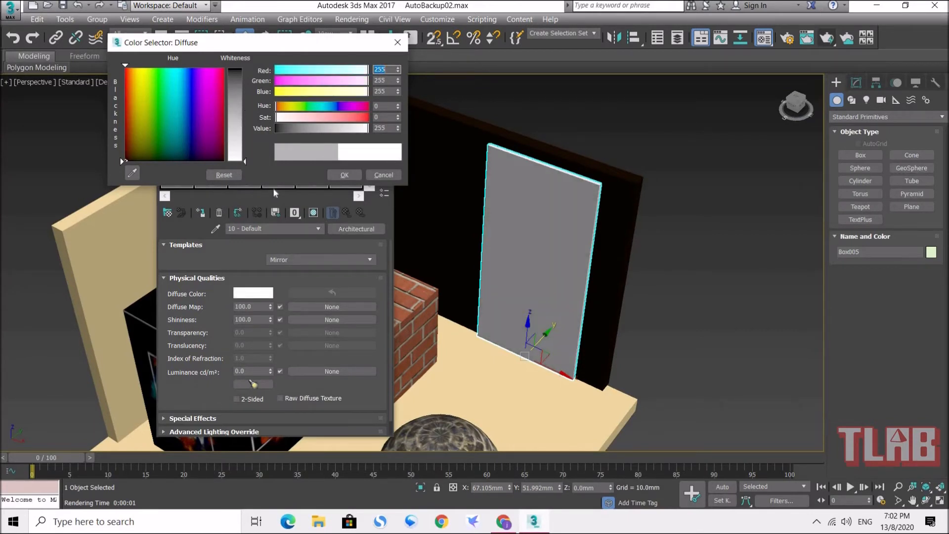
click(345, 176)
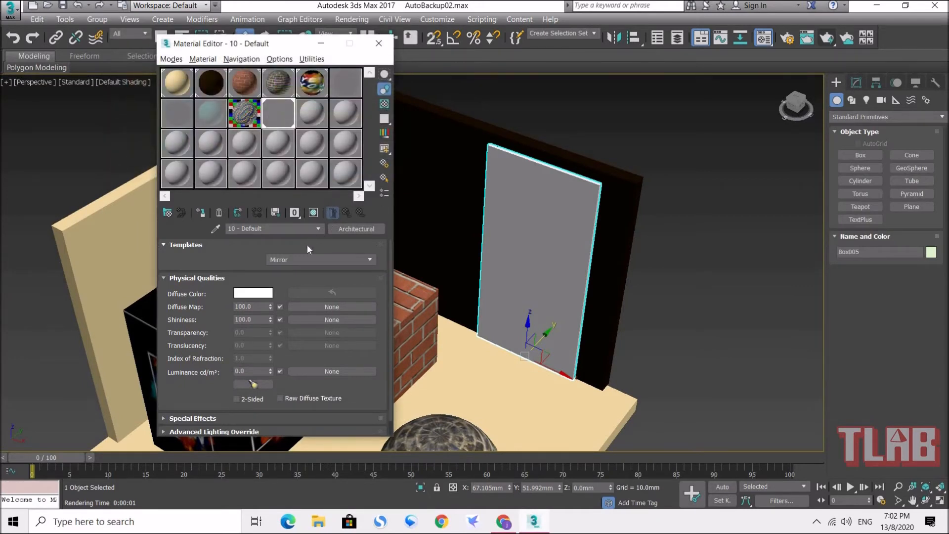
Step: Compare the Standard mirror material's diffuse color with the Architectural one, and render the perspective view to check the mirror's reflection
click(180, 115)
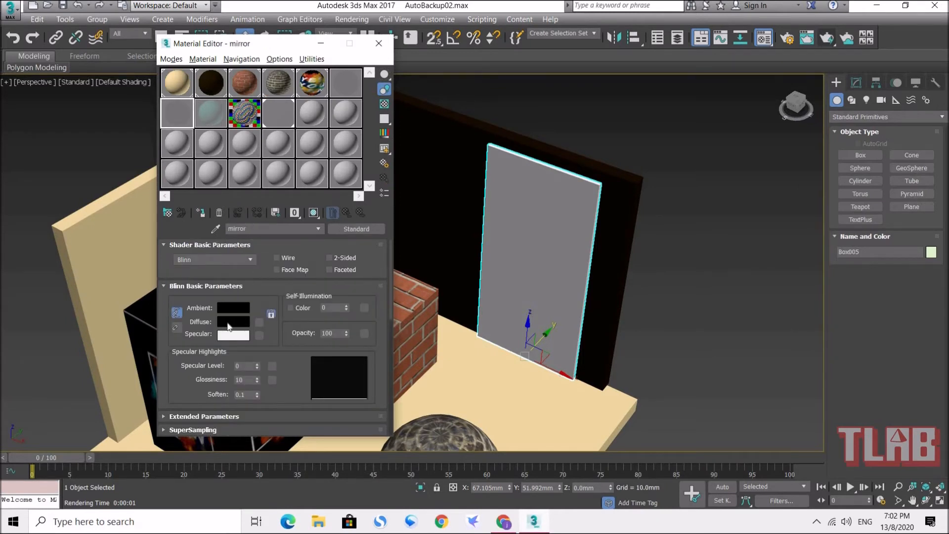
click(269, 112)
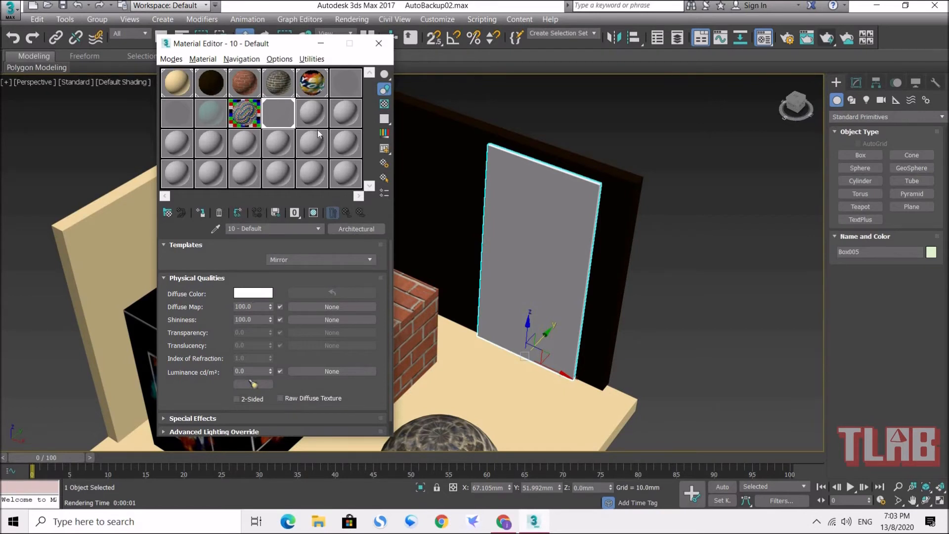
click(379, 44)
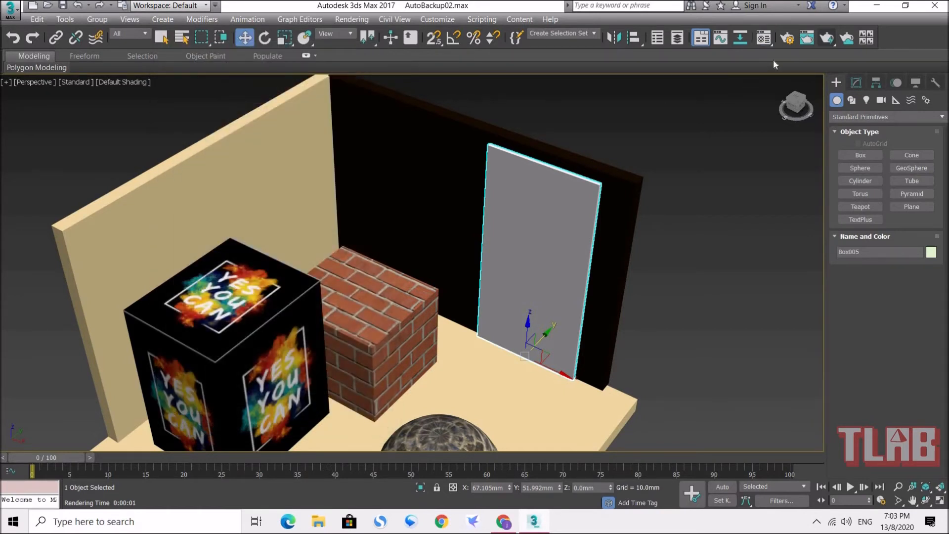
click(825, 38)
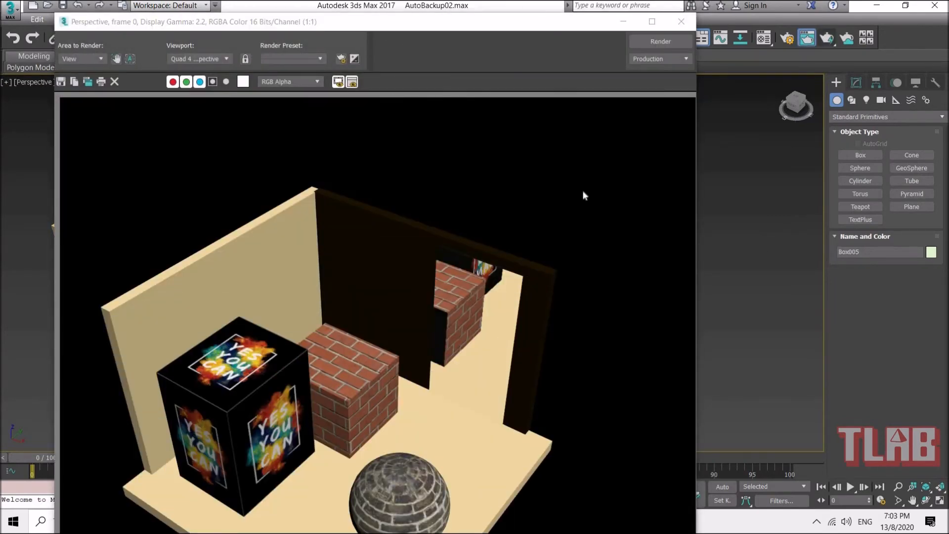
click(683, 22)
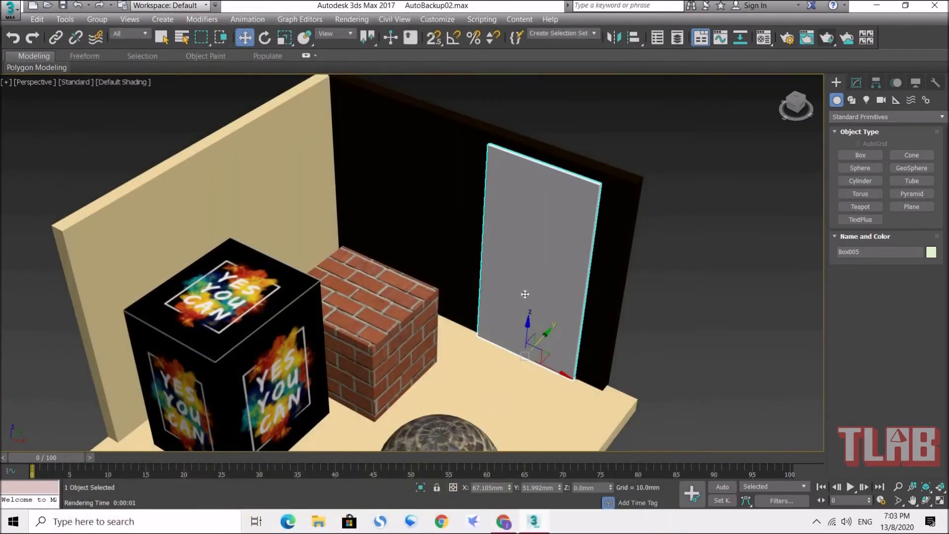
Step: Draw a thin upright box on the floor in front of the dark wall to serve as a glass panel
drag(550, 370, 421, 318)
click(859, 154)
drag(565, 390, 466, 343)
click(429, 98)
Step: Rotate the new upright panel and place it between the YES YOU CAN cube and the brick sphere
click(262, 39)
drag(525, 392, 505, 381)
key(w)
middle_drag(523, 381, 542, 330)
drag(532, 324, 391, 397)
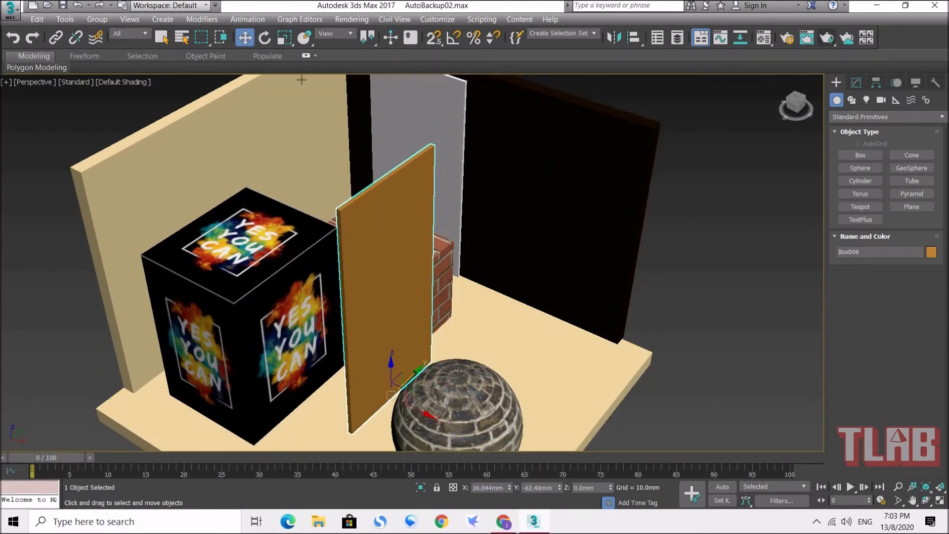
Step: Scale the upright panel wider along its length so it stands in front of both cubes
key(r)
drag(361, 427, 330, 438)
key(w)
alt+middle_drag(447, 308, 485, 330)
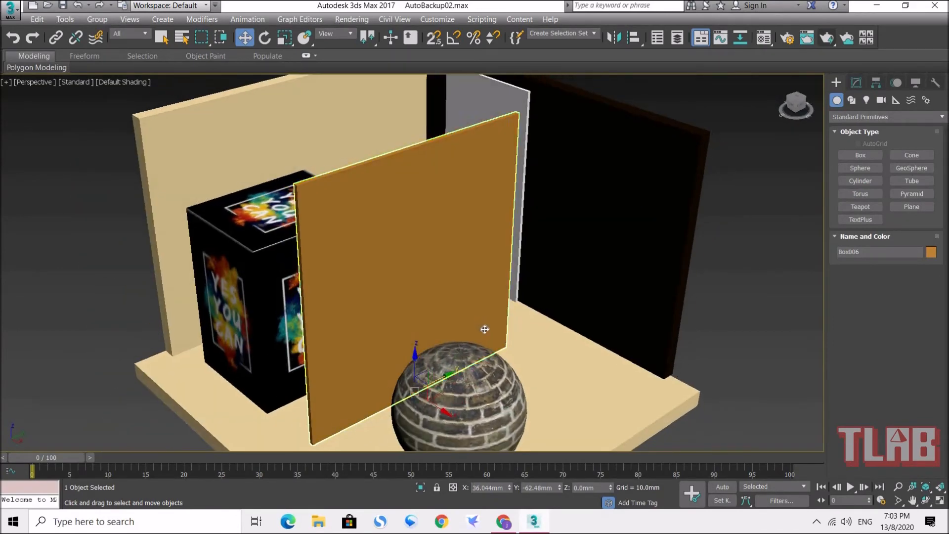
Step: Assign the next unused sample material to the upright panel and change its type to Architectural
click(764, 39)
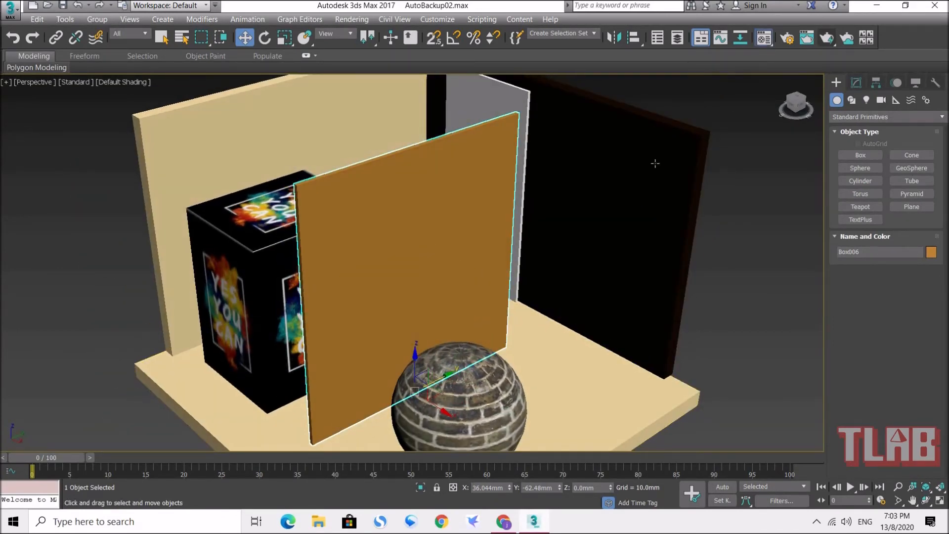
drag(272, 45, 141, 51)
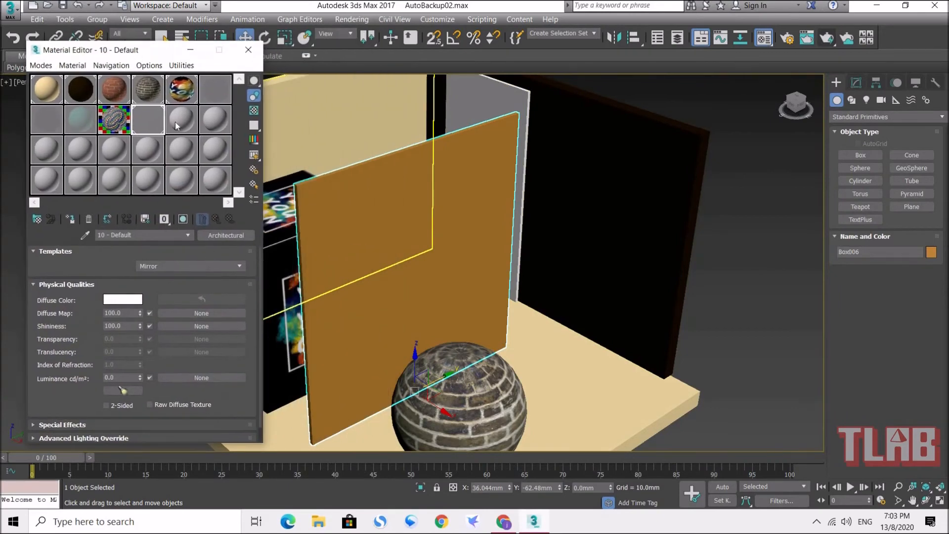
click(176, 121)
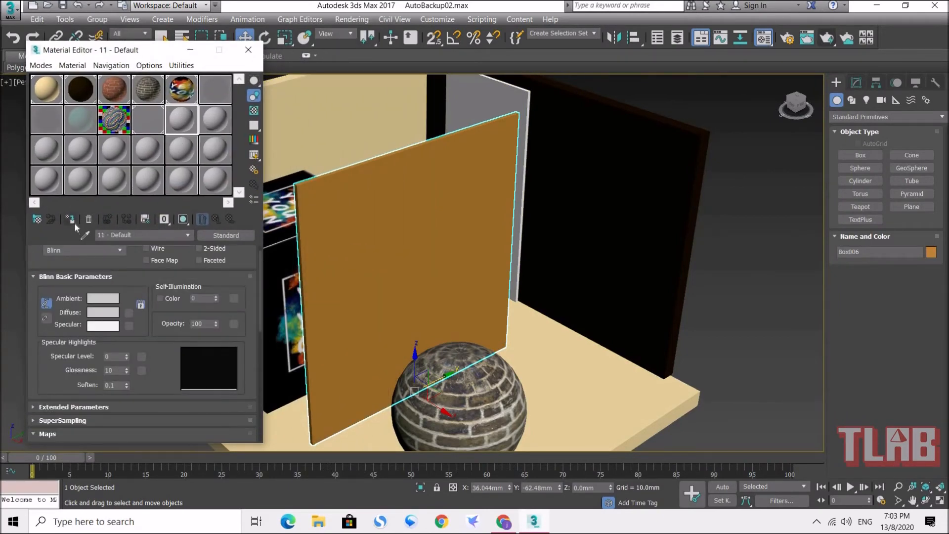
click(70, 219)
click(224, 236)
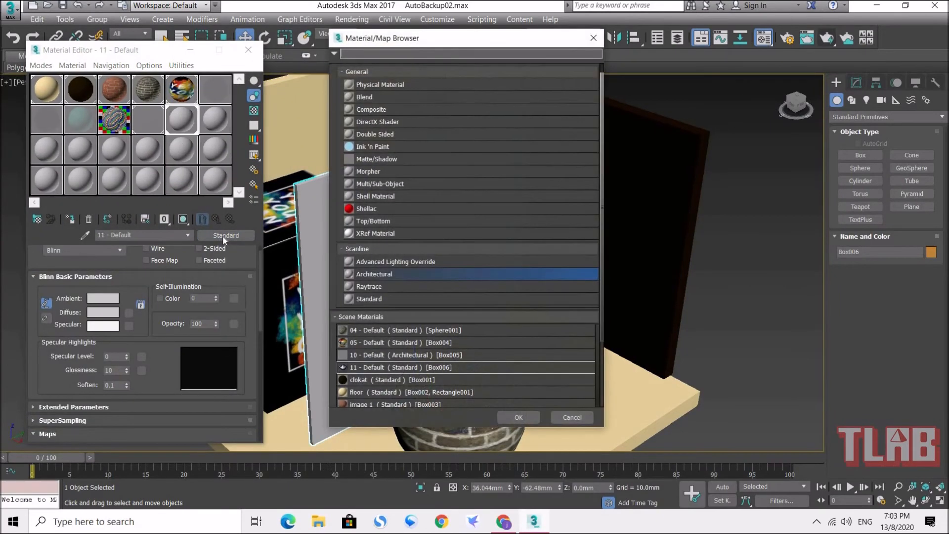
double_click(408, 275)
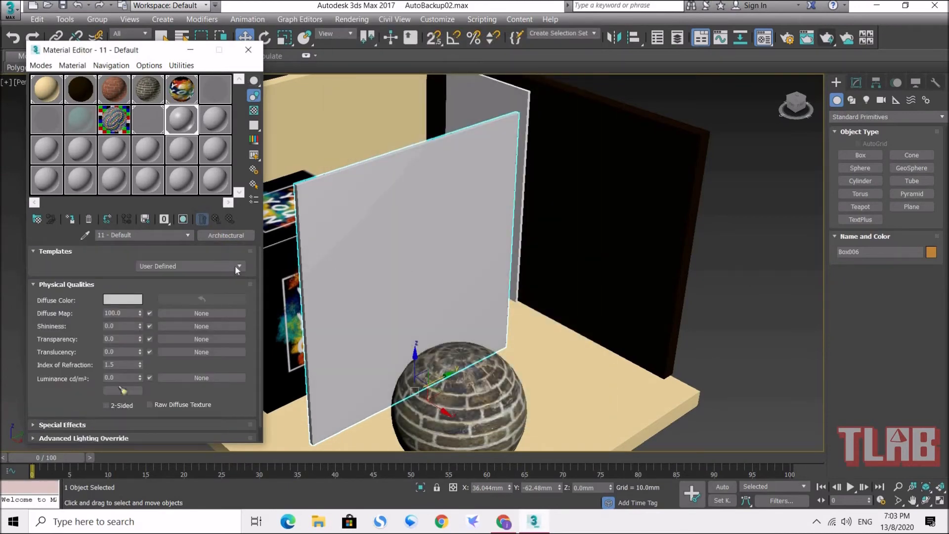
Step: Apply the Glass - Clear template to the panel's material and set its diffuse color to teal, RGB 53, 120, 114
click(237, 265)
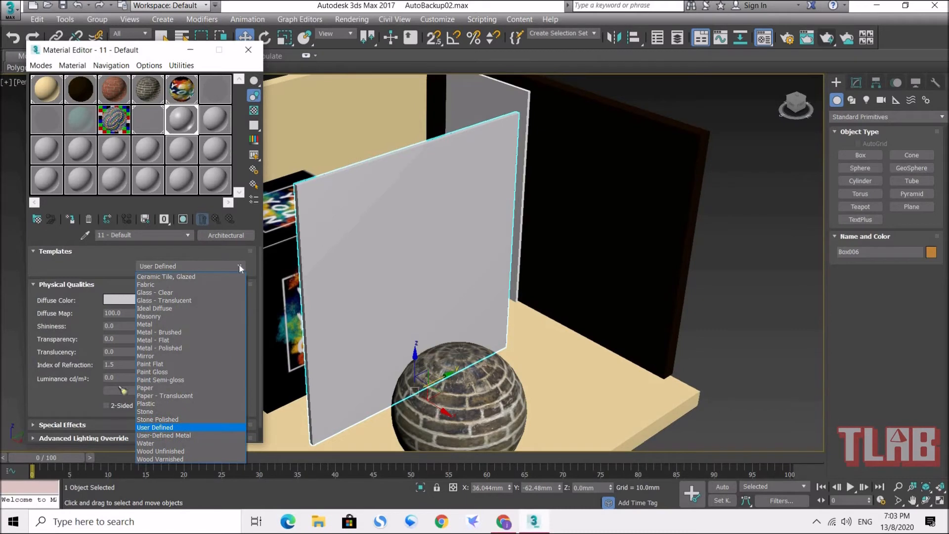
click(170, 293)
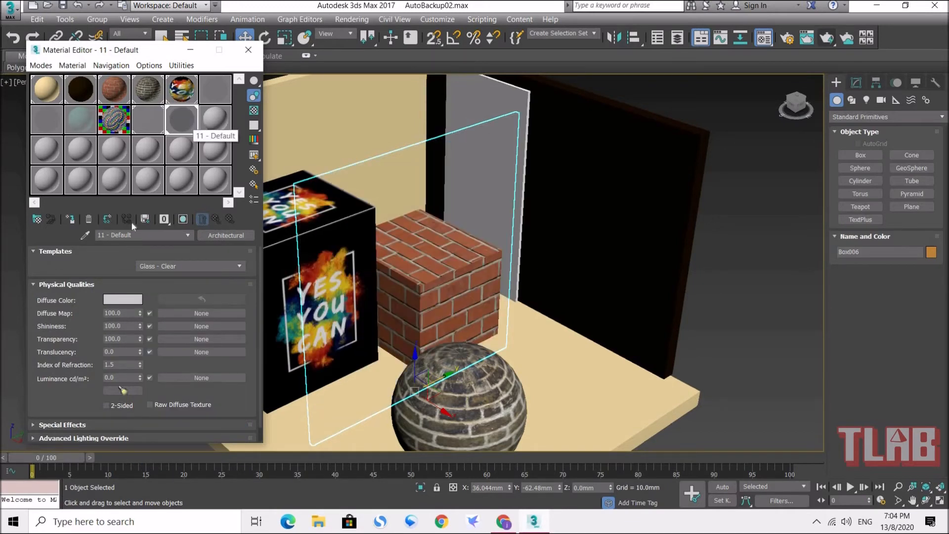
click(132, 300)
drag(196, 101, 174, 131)
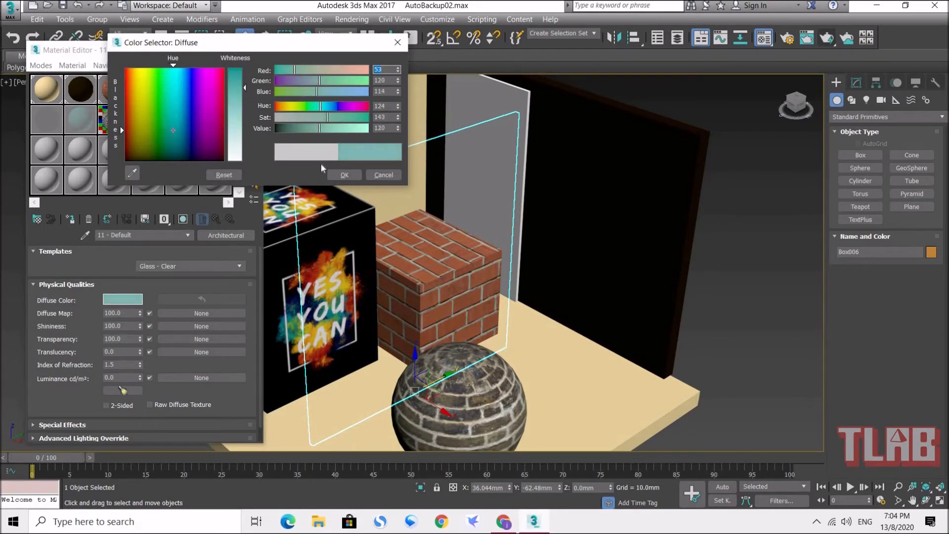
click(348, 176)
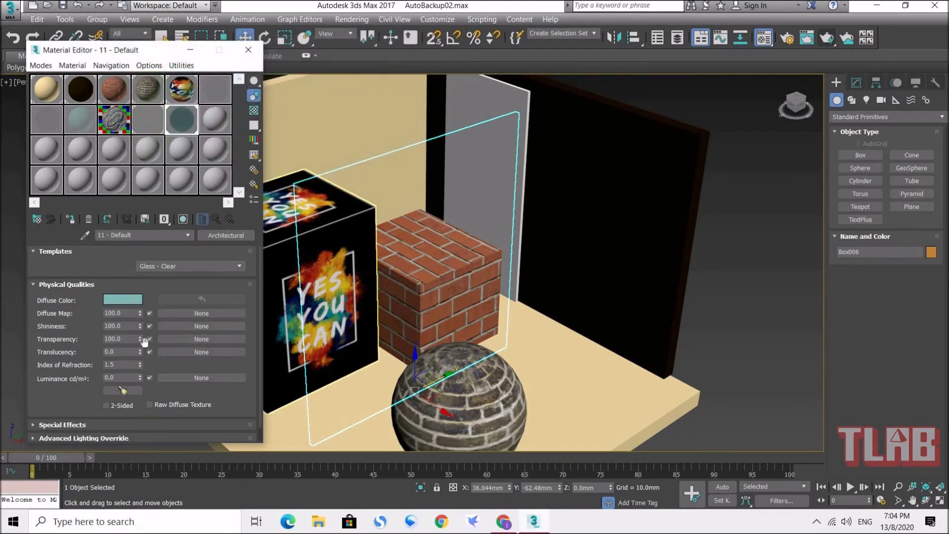
Step: Render the tinted glass panel from two different viewing angles to check its transparency
click(827, 39)
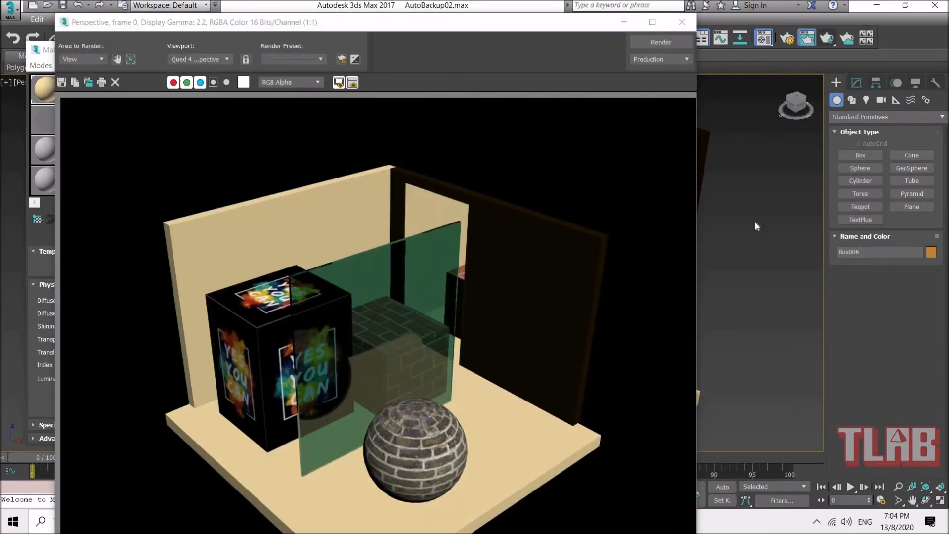
click(682, 25)
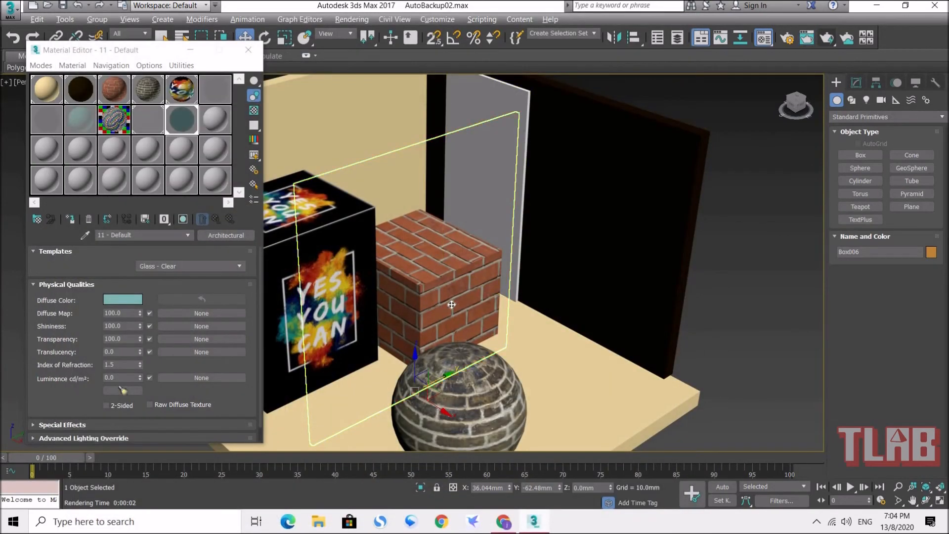
scroll(517, 305, up, 3)
alt+middle_drag(517, 305, 537, 319)
scroll(537, 319, up, 3)
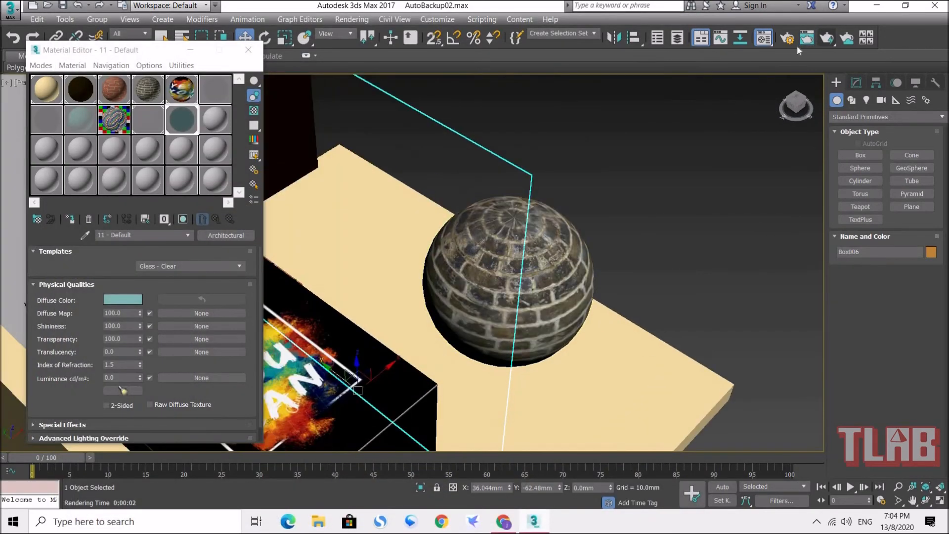
click(827, 38)
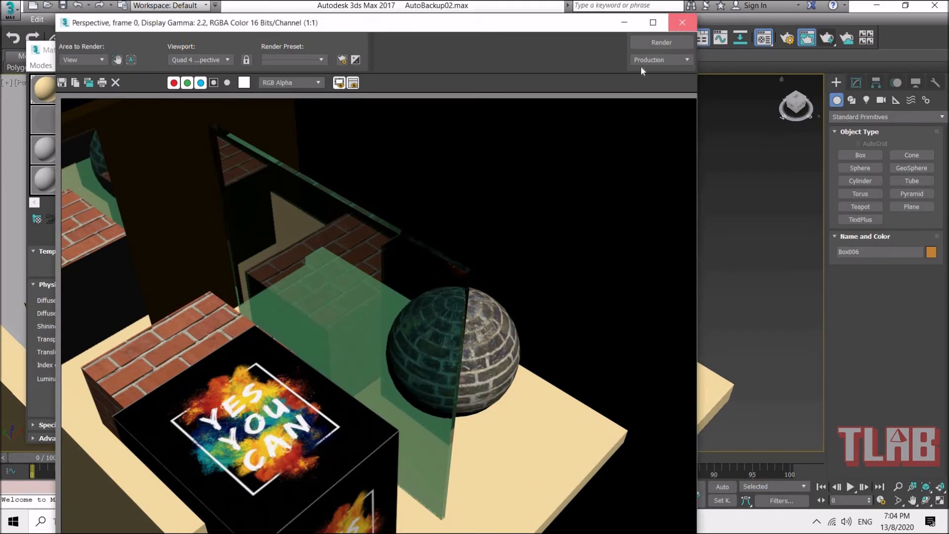
click(682, 23)
Step: Look through the Architectural template list of the glass material, from the ceramic, metal and stone entries to Water and Wood
drag(152, 52, 794, 80)
mouse_move(518, 292)
alt+middle_down()
mouse_move(433, 278)
mouse_move(506, 299)
alt+middle_up()
drag(786, 88, 373, 41)
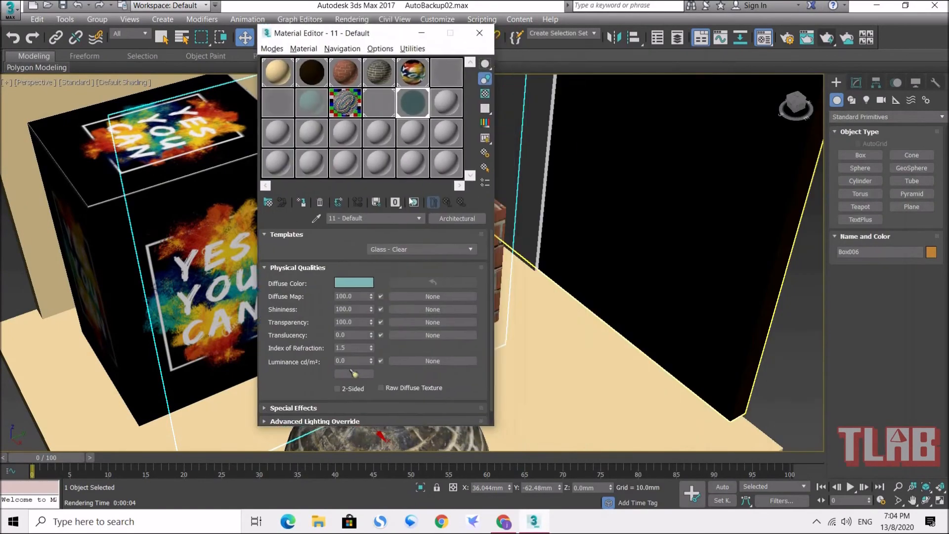
click(458, 250)
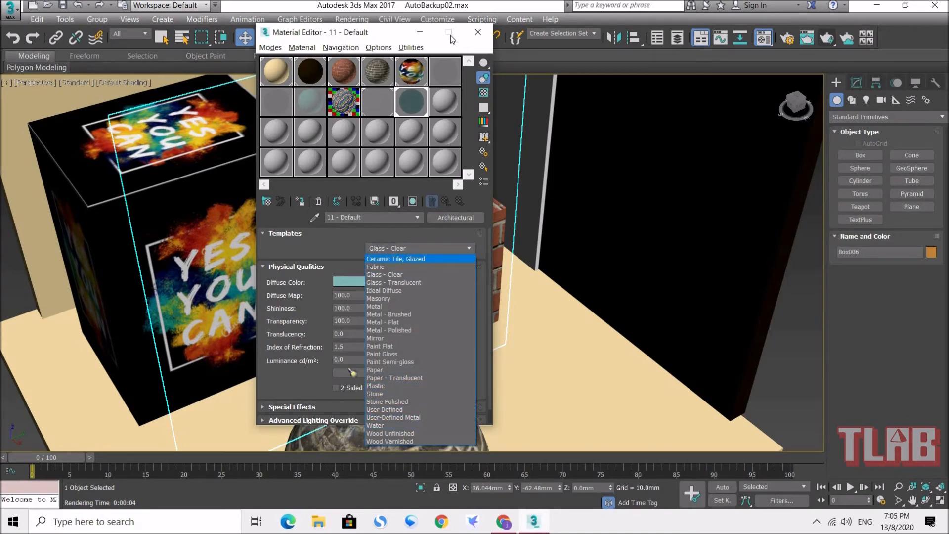
click(366, 36)
drag(357, 32, 258, 19)
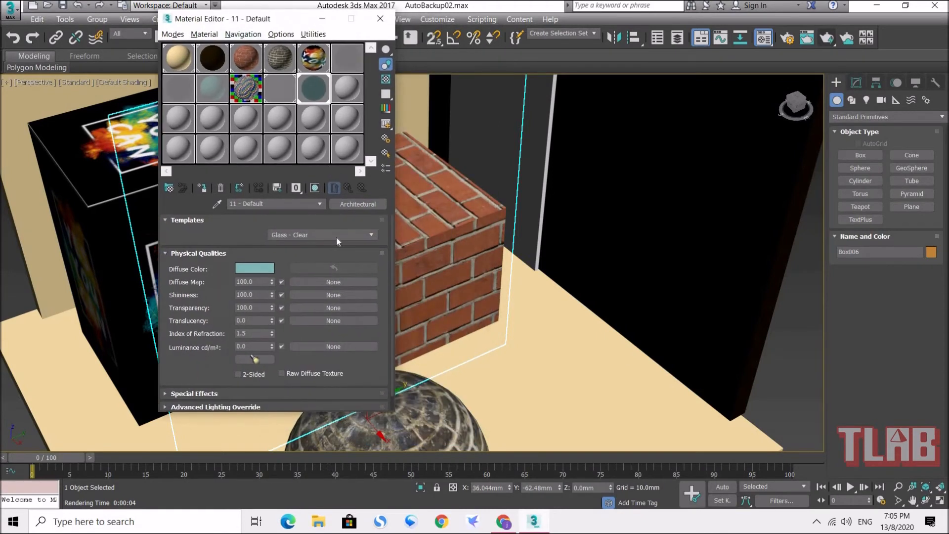
click(368, 235)
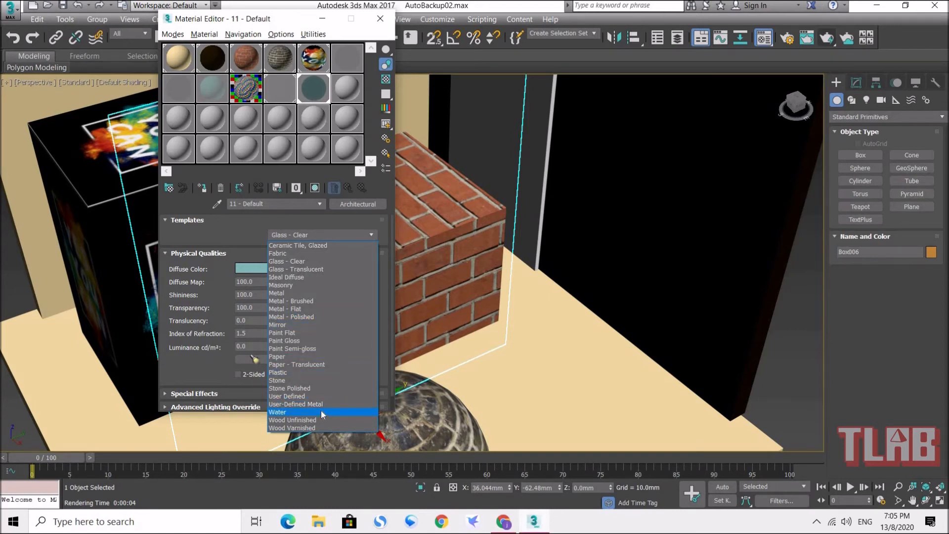
click(381, 19)
click(380, 18)
Step: Draw a small cube-like box on the floor between the brick sphere and the dark wall, and move it along X to about 86 mm
click(871, 159)
middle_drag(562, 282, 544, 249)
drag(579, 303, 473, 334)
drag(444, 278, 423, 286)
click(409, 196)
click(245, 39)
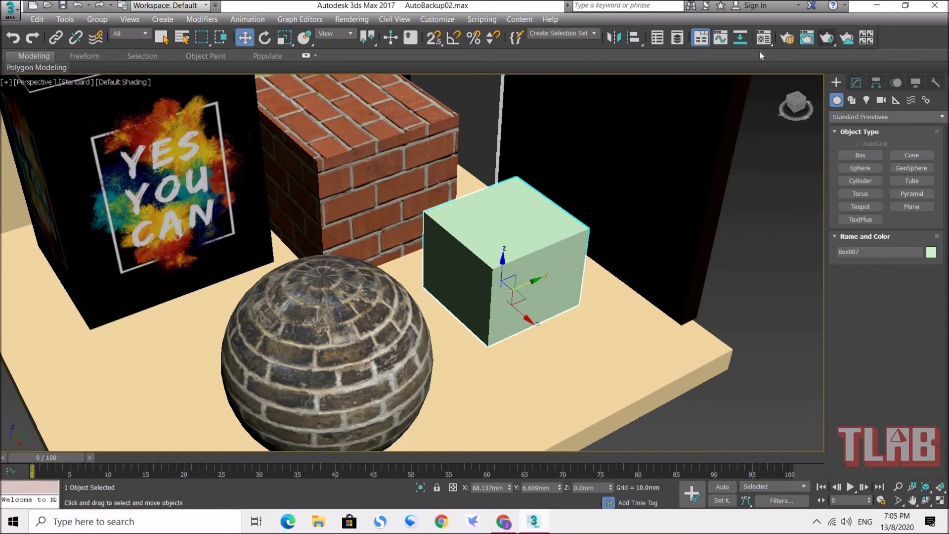
key(m)
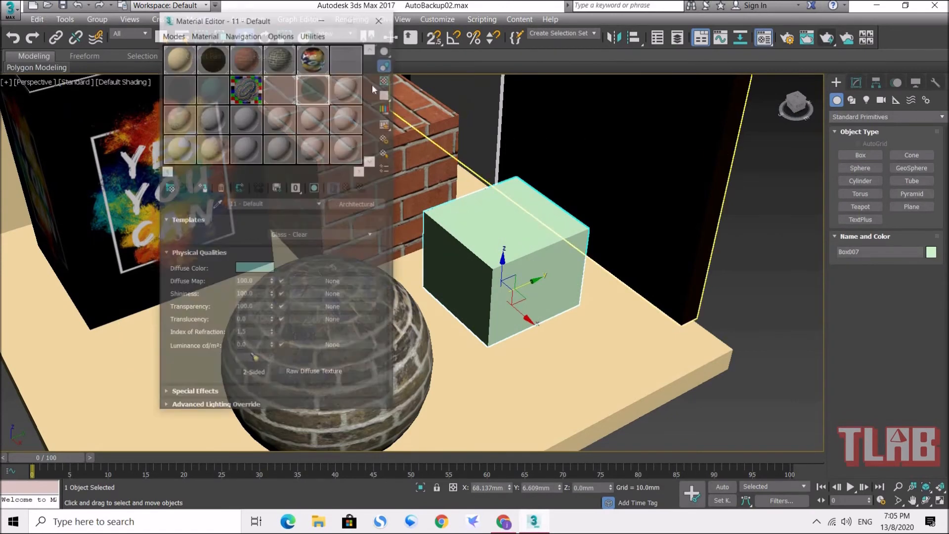
drag(282, 19, 178, 16)
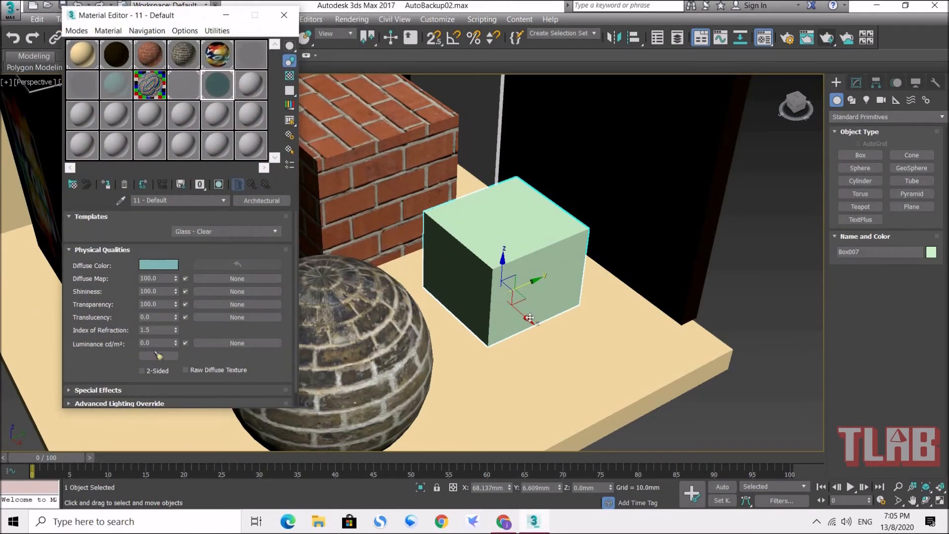
drag(531, 320, 560, 341)
Step: Assign the next unused sample material to the new small box as an Architectural material with the Water template
click(260, 85)
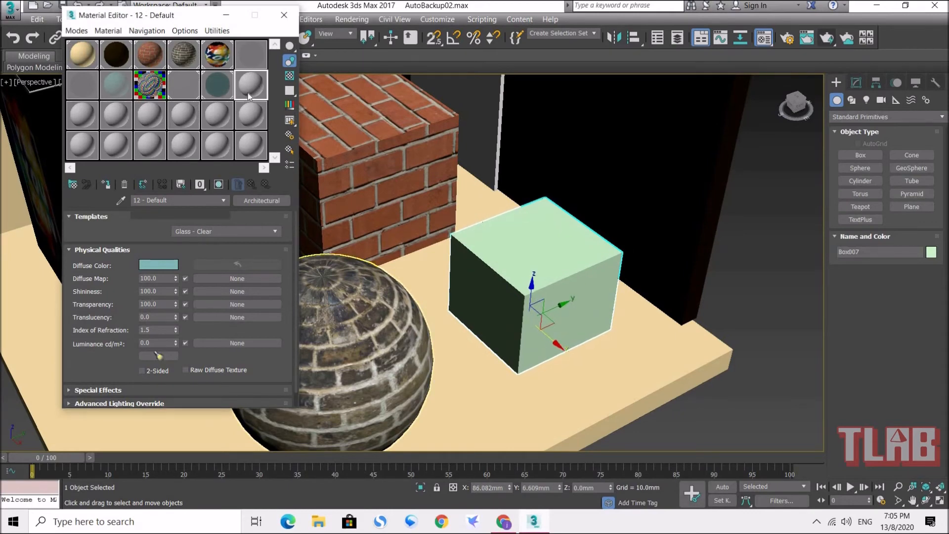
click(107, 185)
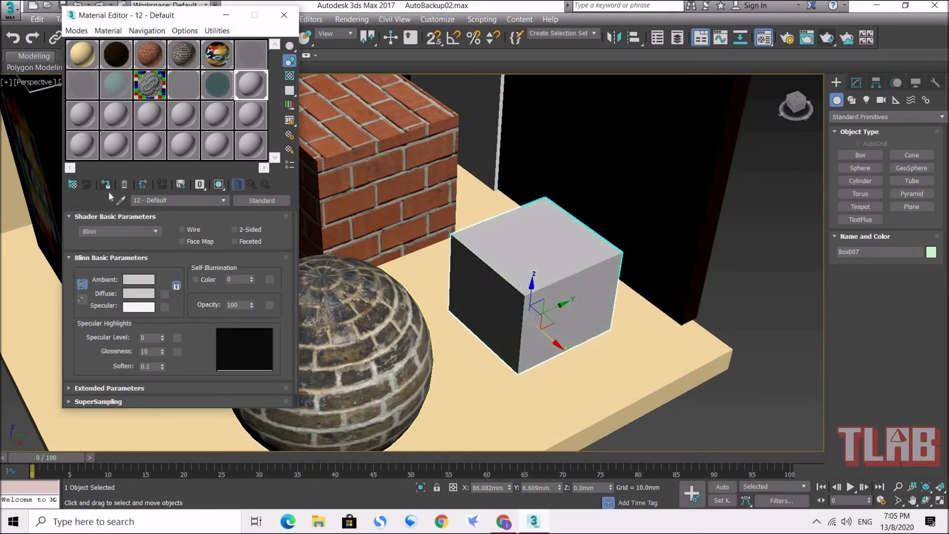
click(265, 201)
double_click(393, 274)
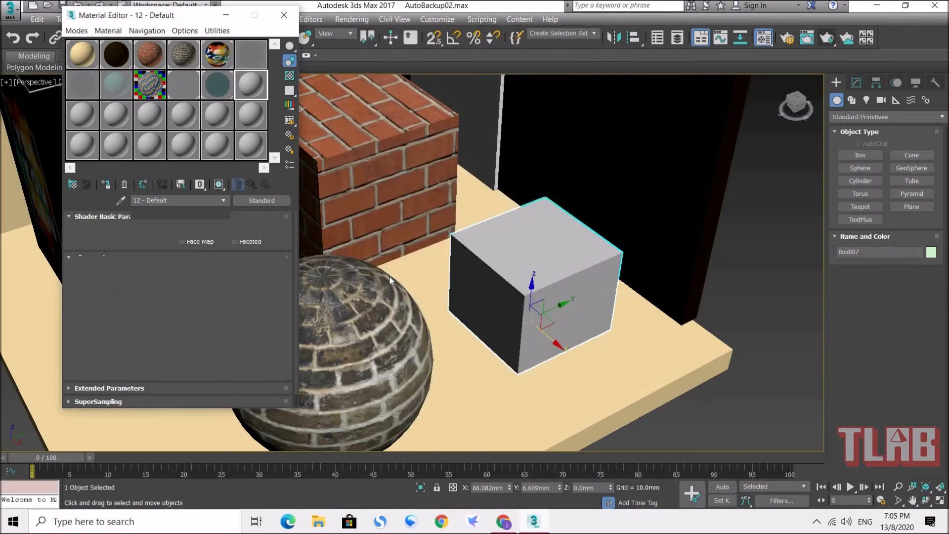
click(252, 232)
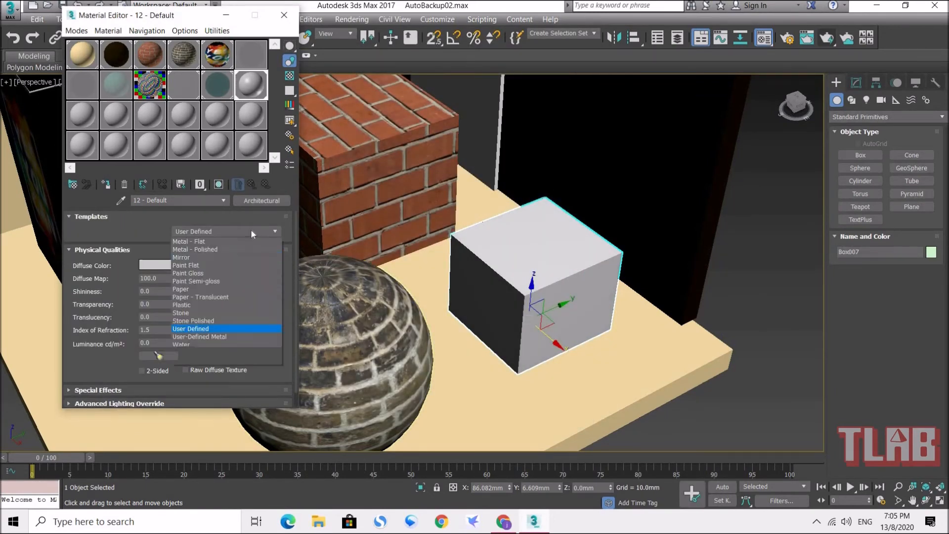
click(205, 408)
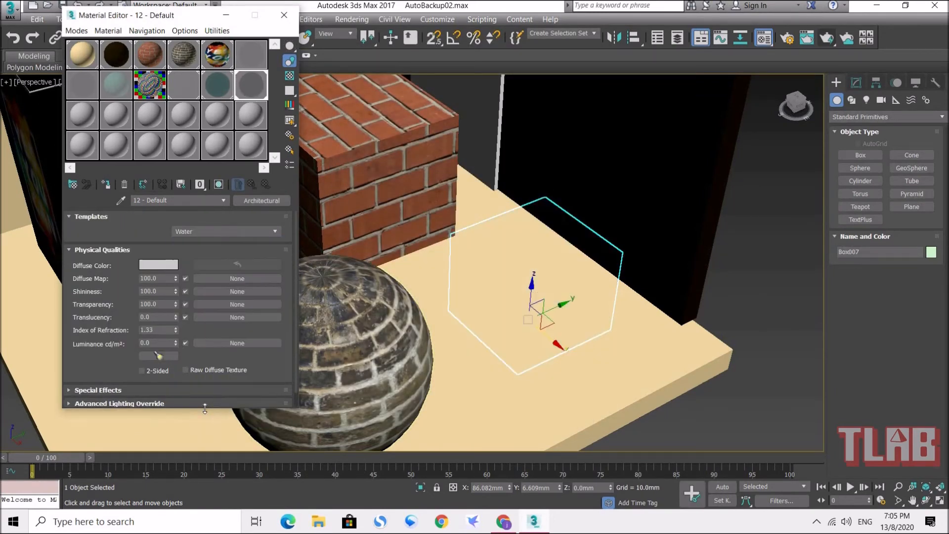
Step: Set the water material's diffuse colour to teal (RGB 45, 173, 147) and render the small box
click(167, 265)
drag(177, 140, 170, 142)
drag(234, 123, 235, 71)
click(173, 141)
drag(173, 141, 171, 105)
drag(244, 71, 245, 85)
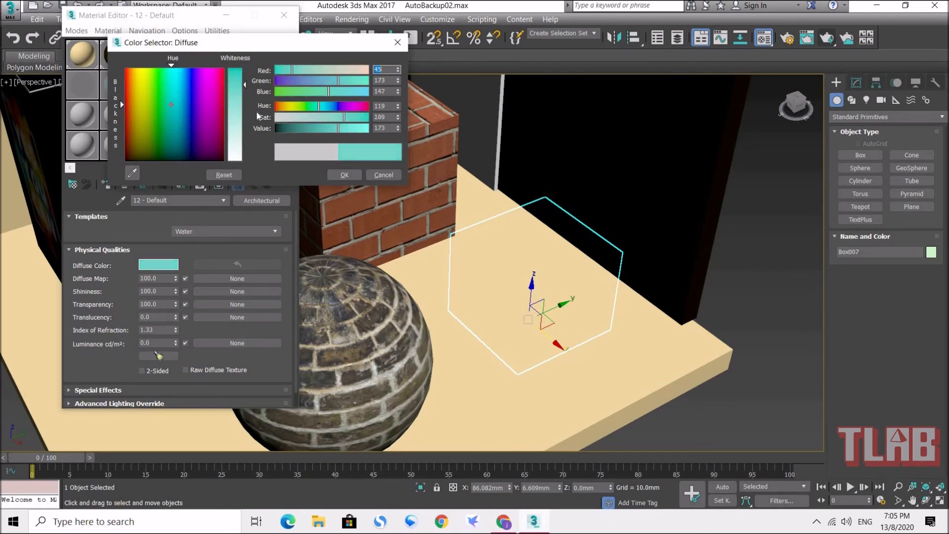
click(344, 175)
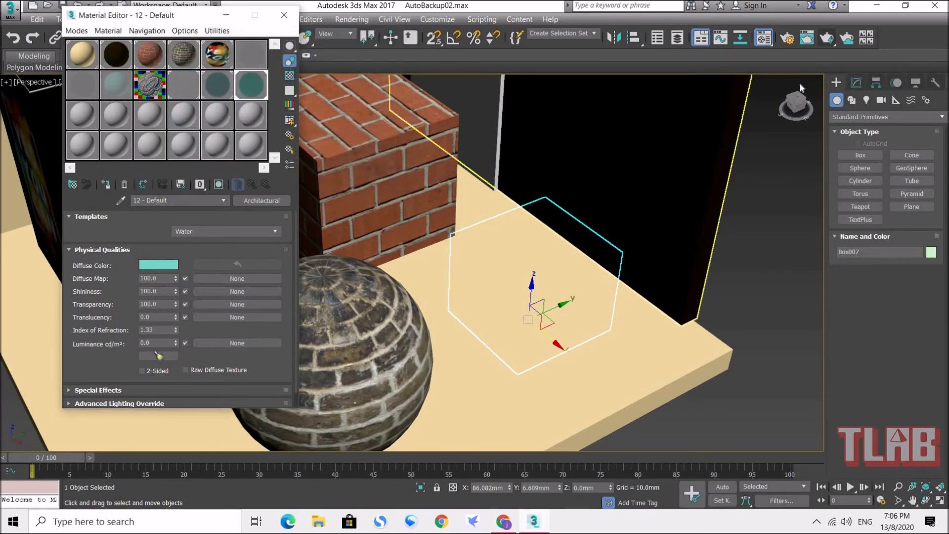
click(831, 39)
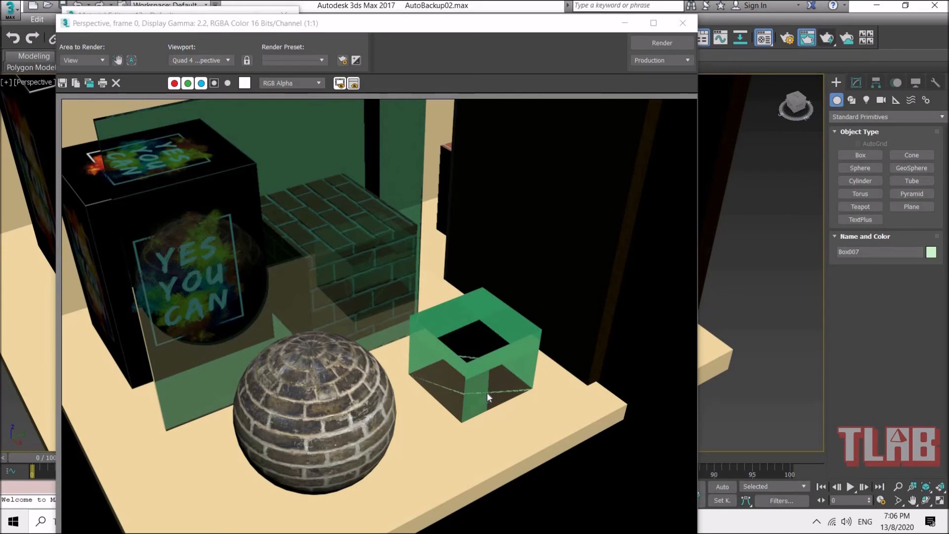
click(683, 23)
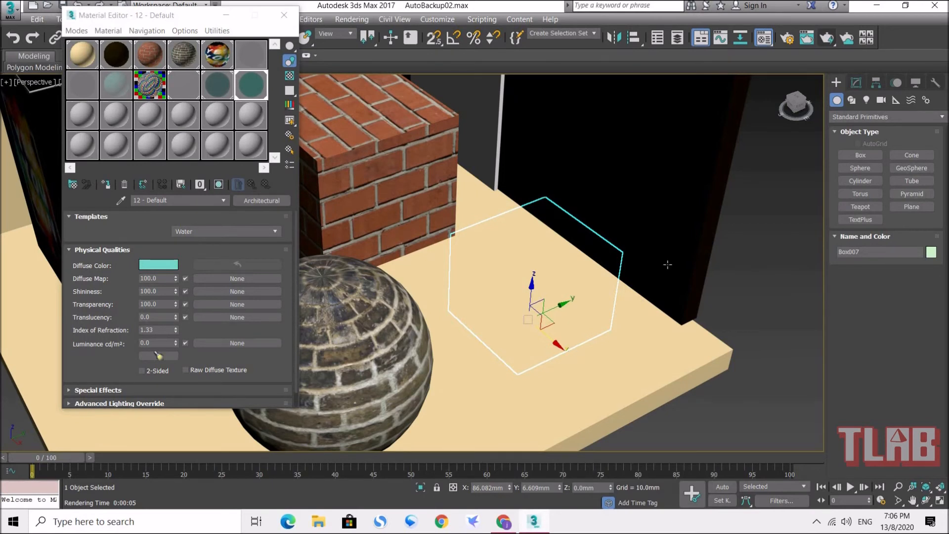
Step: Delete the small water box and draw a plane about 343 by 416 mm over the whole floor
key(Delete)
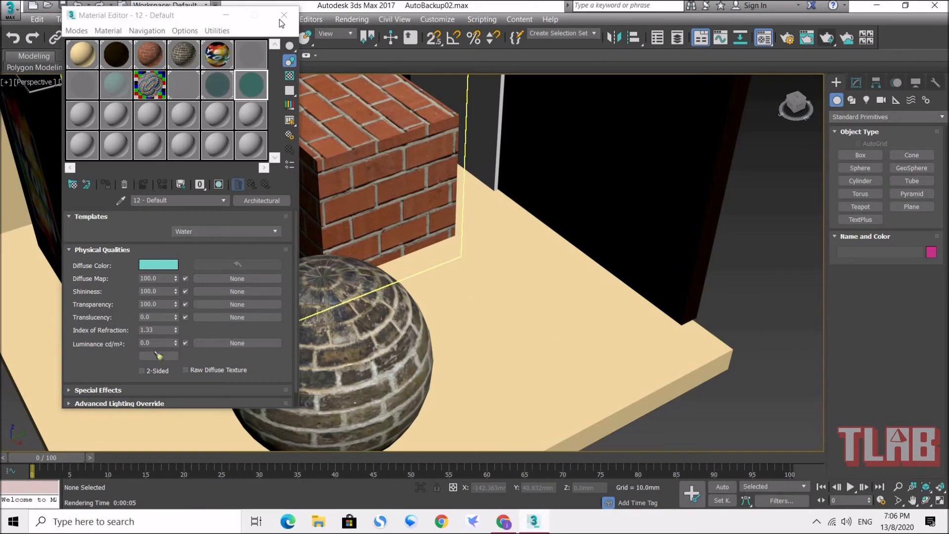
click(284, 15)
scroll(442, 282, down, 6)
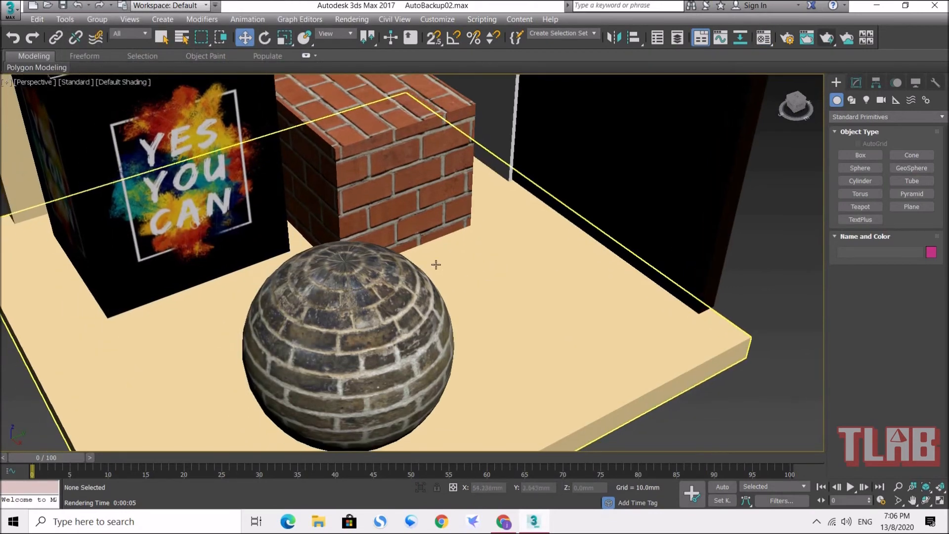
alt+middle_drag(435, 266, 364, 327)
click(903, 210)
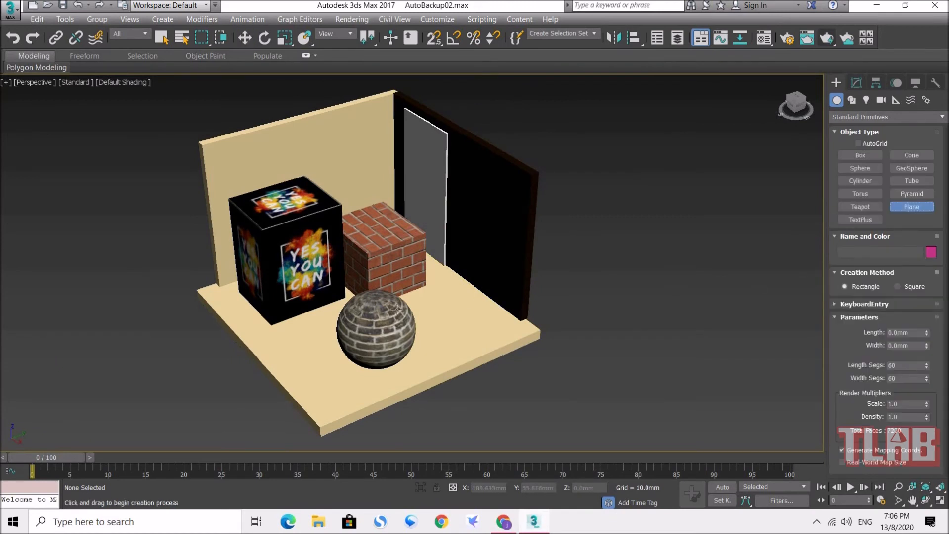
drag(150, 233, 280, 371)
drag(475, 416, 679, 313)
Step: Move the plane over the room floor to about X -15, Y -32 mm and raise it to about Z 38 mm
click(249, 41)
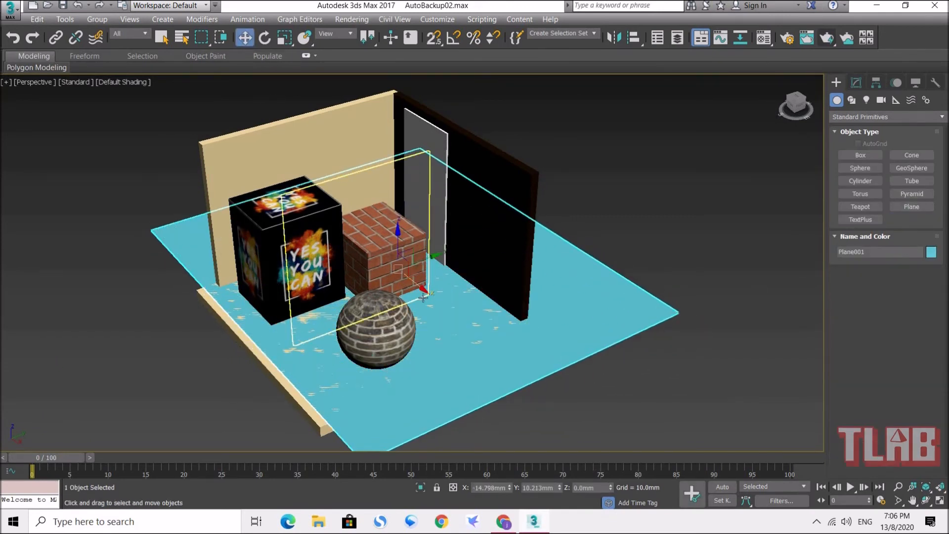
drag(388, 337, 353, 350)
alt+middle_drag(353, 350, 403, 296)
drag(365, 247, 374, 206)
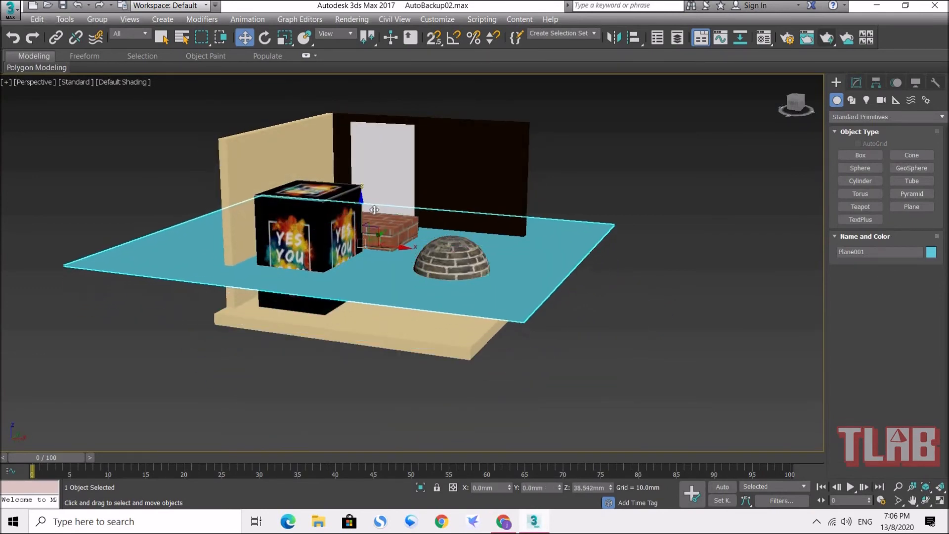
alt+middle_drag(450, 298, 364, 343)
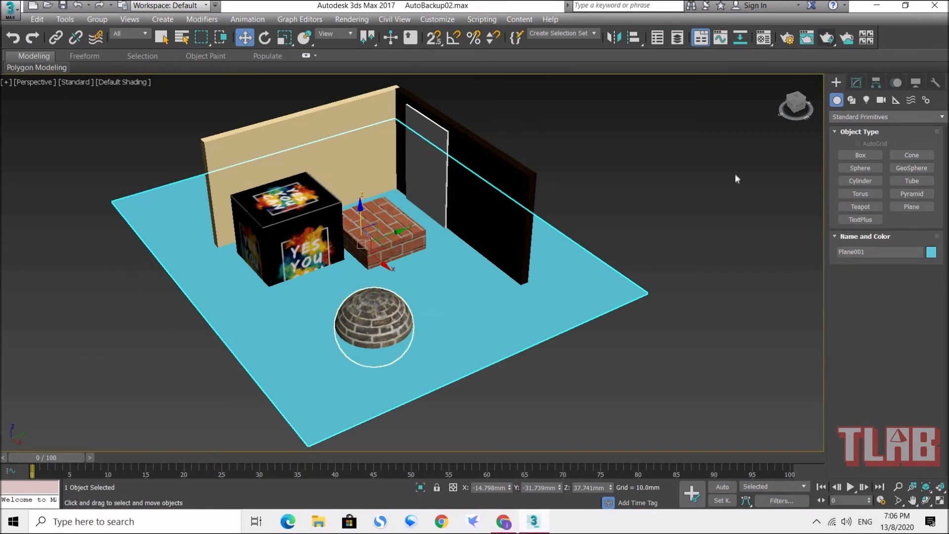
Step: Open the plane's parameters for editing and turn on Edged Faces in the perspective viewport to inspect its segments
click(856, 83)
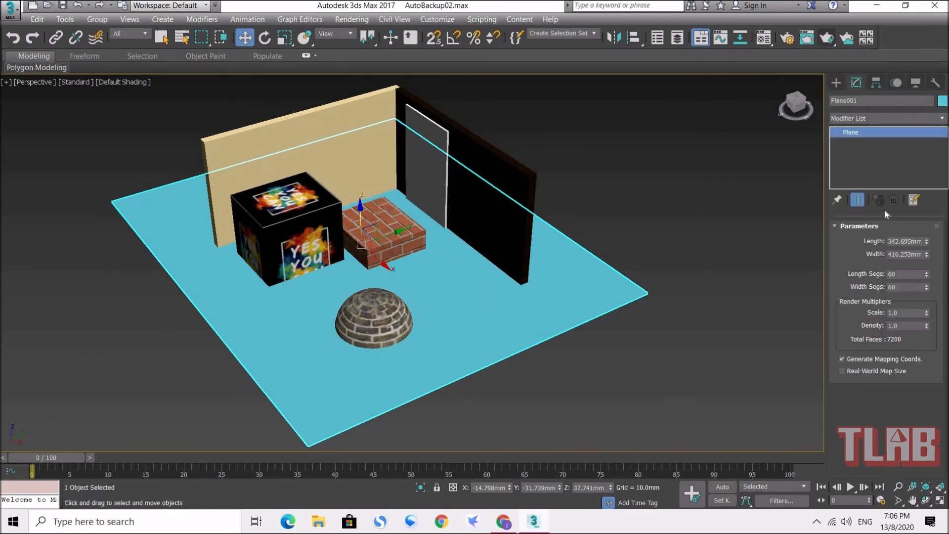
click(115, 81)
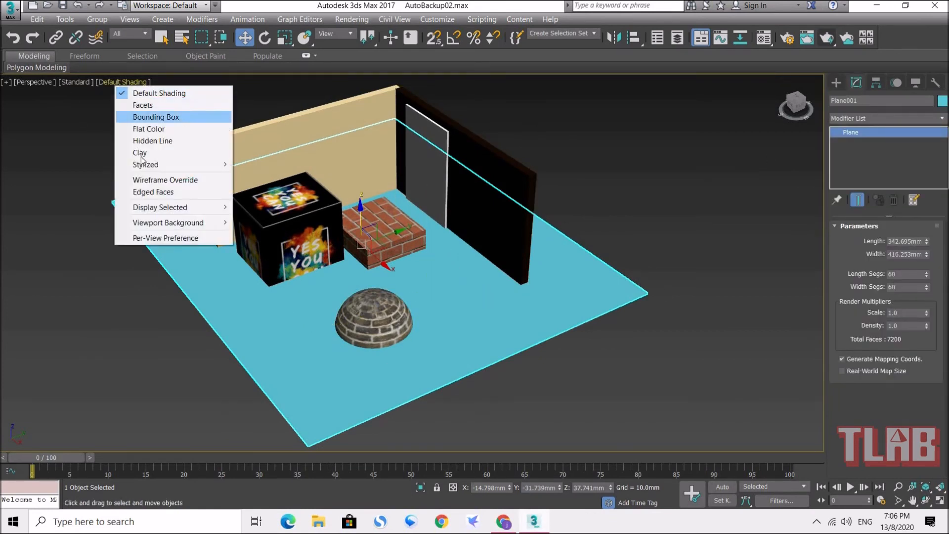
click(157, 194)
alt+middle_drag(449, 314, 418, 299)
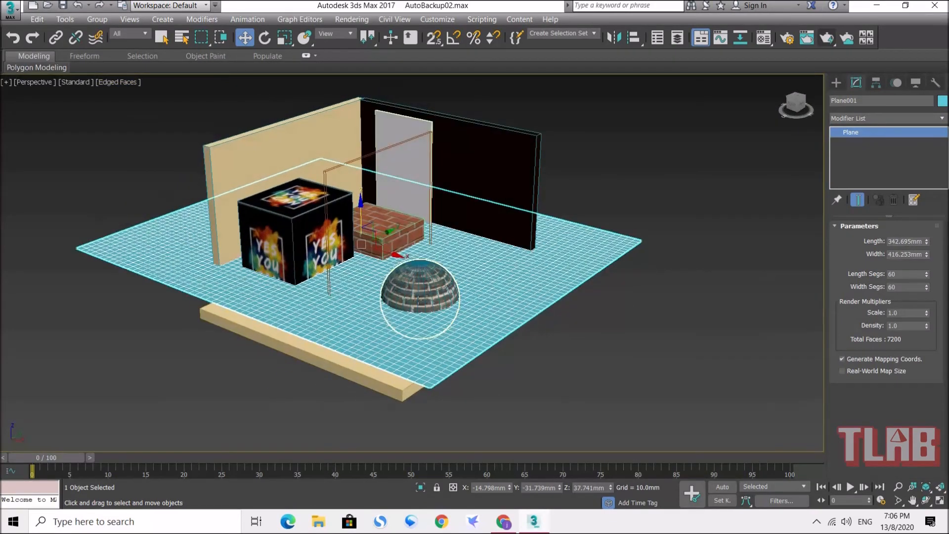
scroll(441, 206, up, 3)
alt+middle_drag(467, 221, 645, 252)
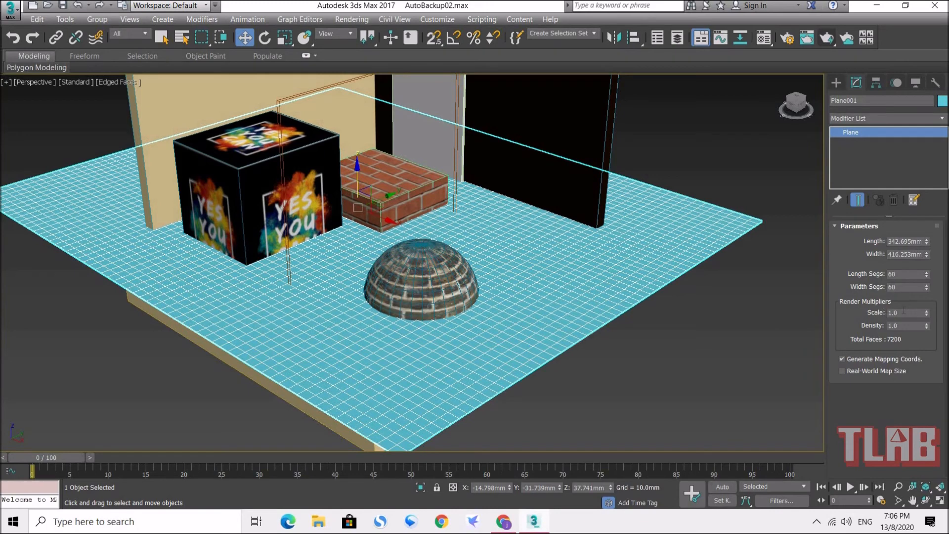
Step: Set both the length and width segments of the plane to 100
click(911, 273)
click(903, 286)
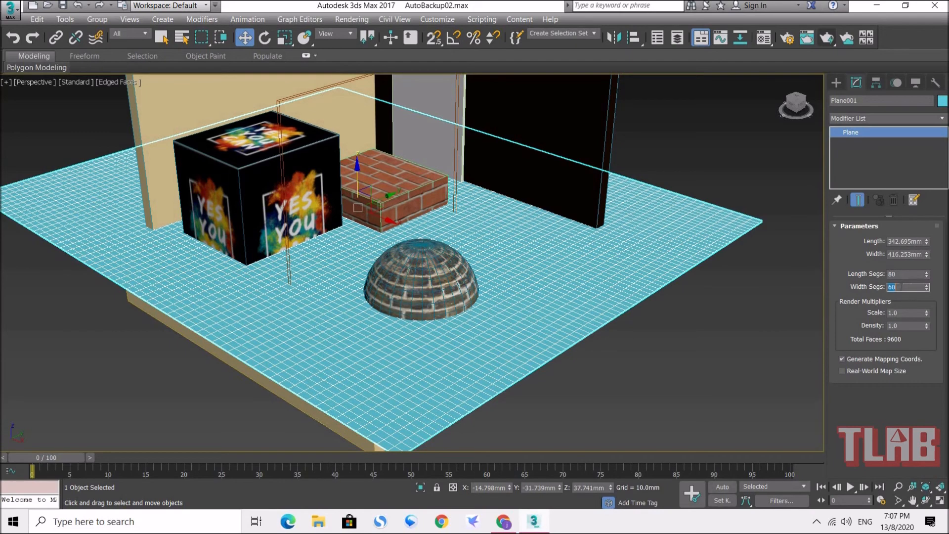
key(Return)
double_click(899, 273)
key(Return)
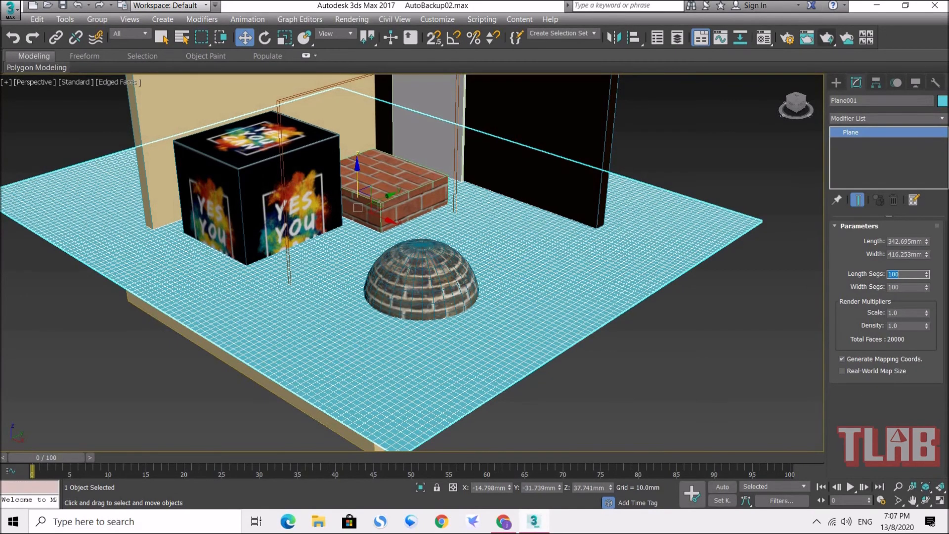
click(667, 292)
click(677, 260)
Step: Add a Noise modifier to the plane
click(900, 117)
click(900, 117)
click(900, 118)
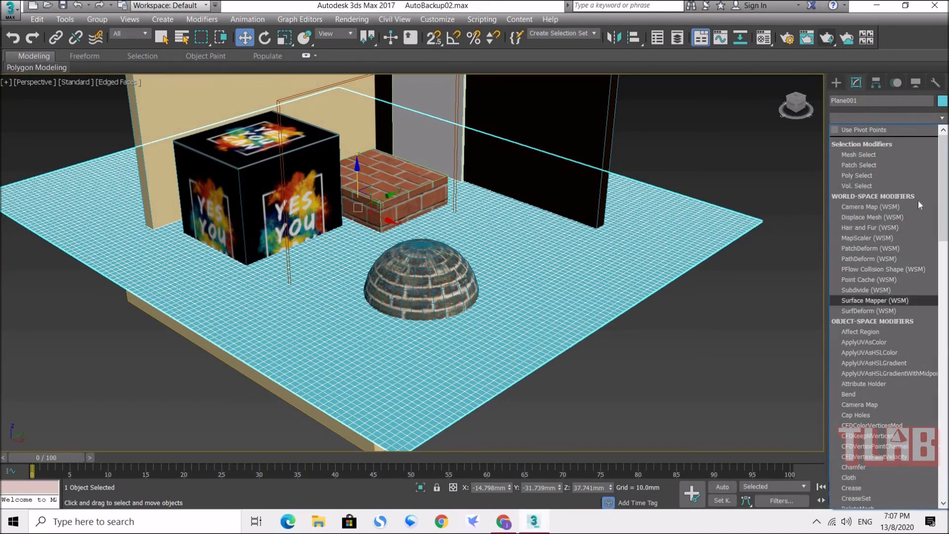
drag(944, 176, 945, 317)
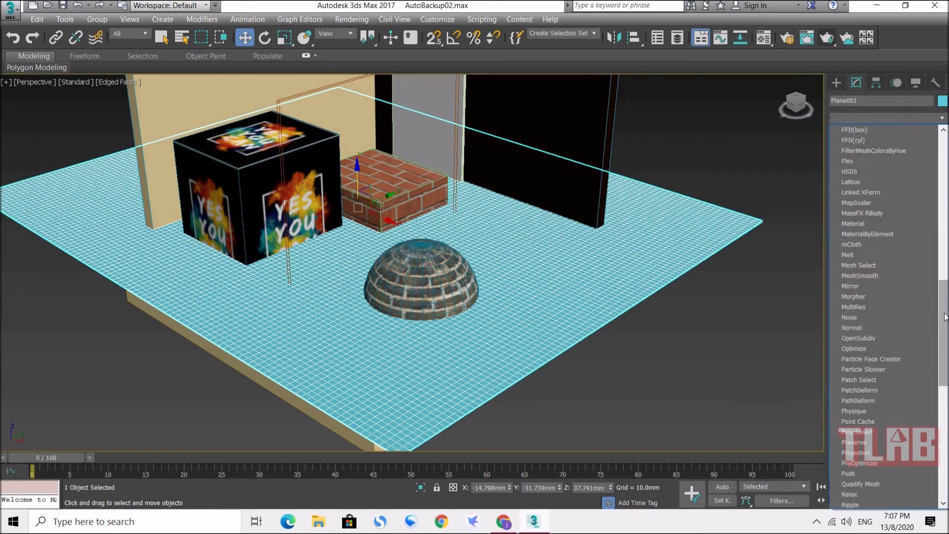
click(876, 319)
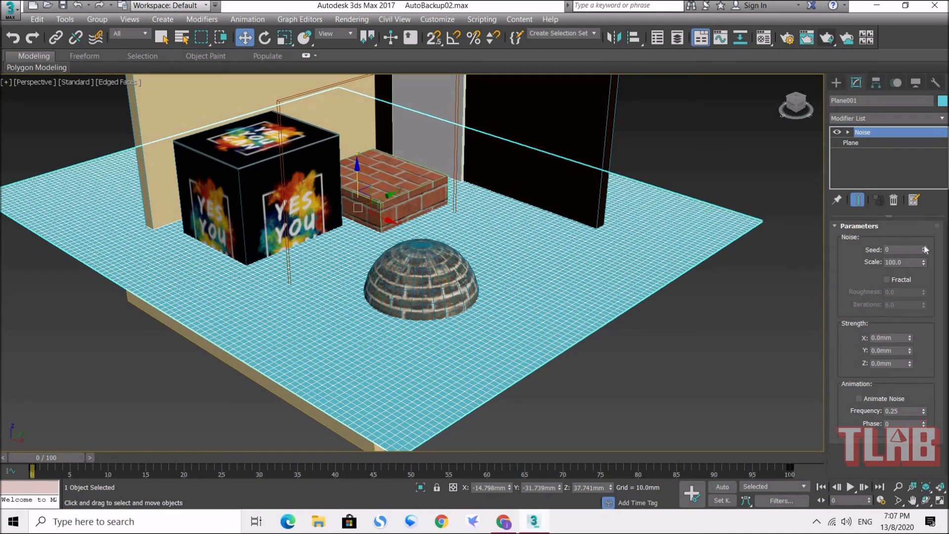
Step: Enable Fractal on the Noise modifier with seed 118, scale 62, roughness 1.0 and about 7.46 iterations
drag(925, 264, 907, 281)
click(895, 280)
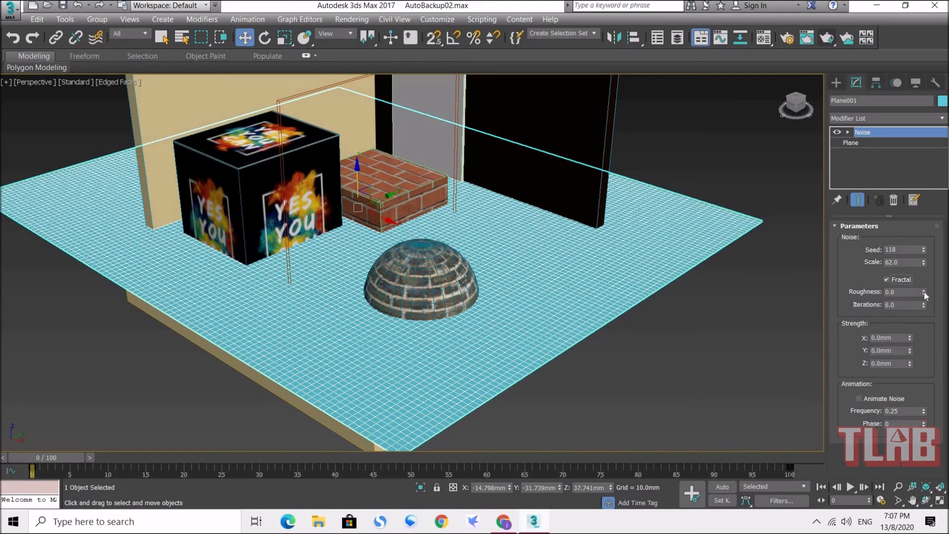
drag(927, 222, 924, 305)
drag(924, 261, 924, 237)
drag(924, 293, 929, 242)
Step: Set the noise strength to about 4.0 mm in X, 1.66 mm in Y and 2.43 mm in Z
mouse_move(910, 338)
mouse_down()
mouse_move(900, 347)
mouse_move(910, 319)
mouse_up()
drag(911, 351, 917, 288)
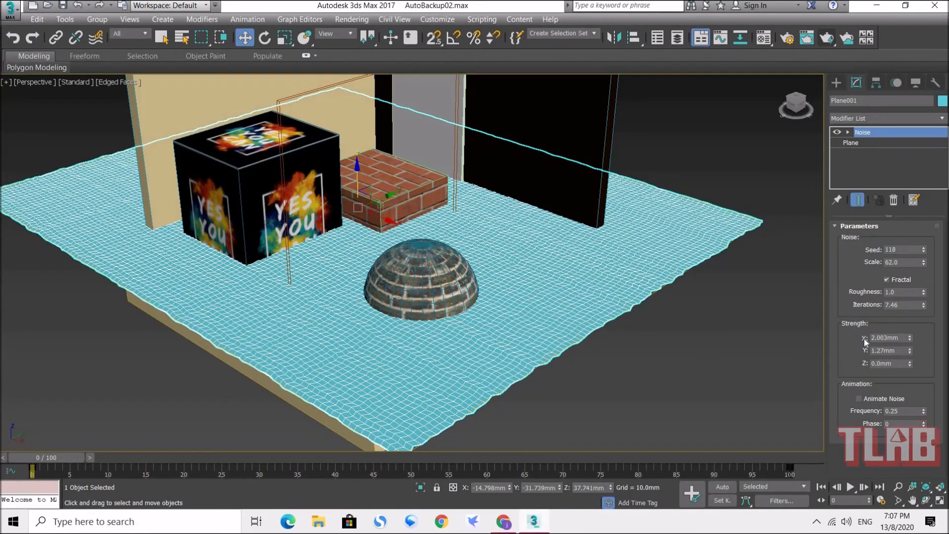
drag(912, 335, 907, 243)
drag(911, 338, 907, 257)
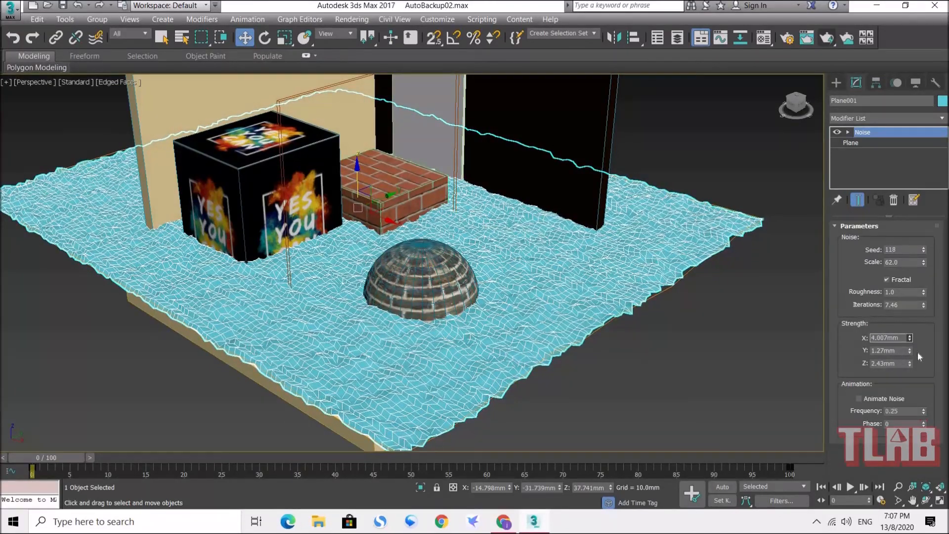
drag(911, 351, 910, 324)
Step: Change the noise seed to 46, scale to about 1121, roughness to 0.88 and iterations to 8.92
drag(922, 253, 923, 166)
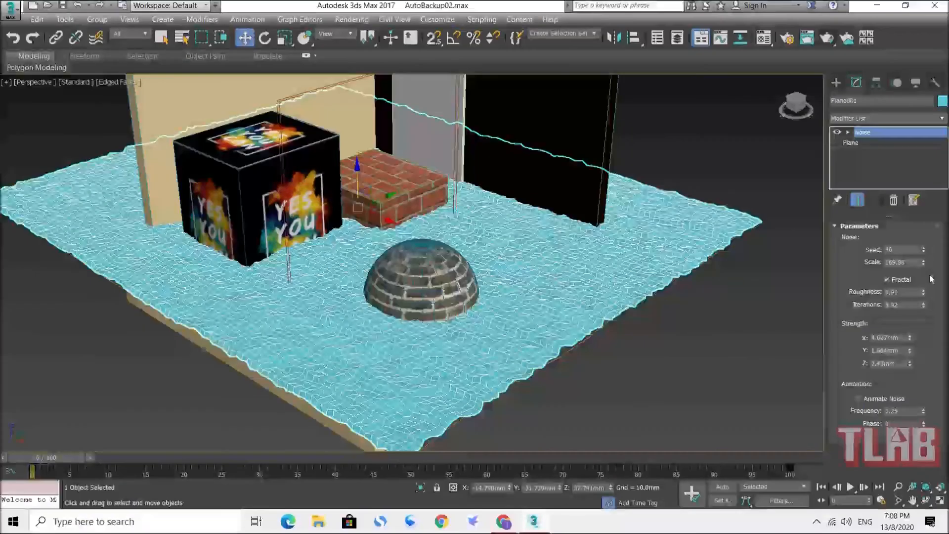
drag(925, 263, 908, 178)
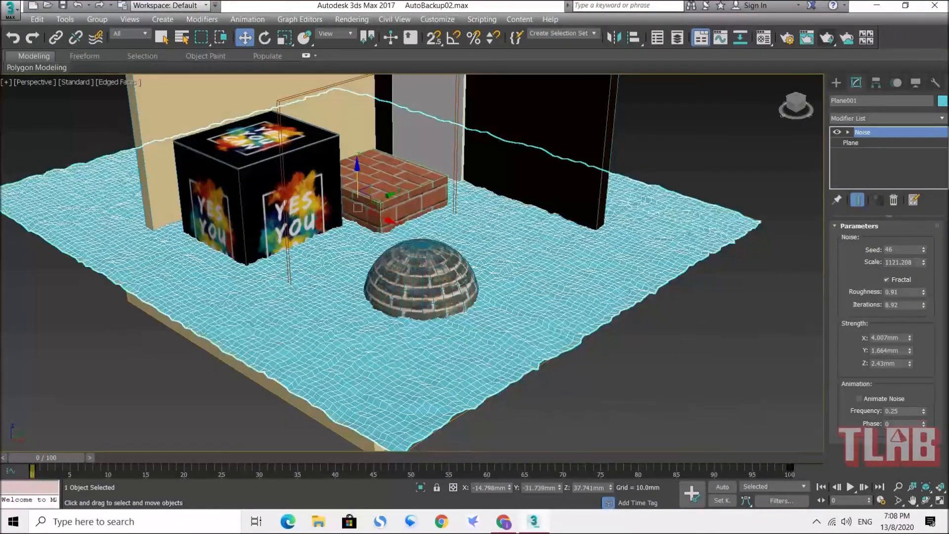
drag(924, 291, 924, 248)
Step: Strengthen the waves to about X 17.2, Y 6.3 and Z 8.8 mm, with scale about 3544, roughness 0.895 and 9.49 iterations
drag(926, 296, 912, 352)
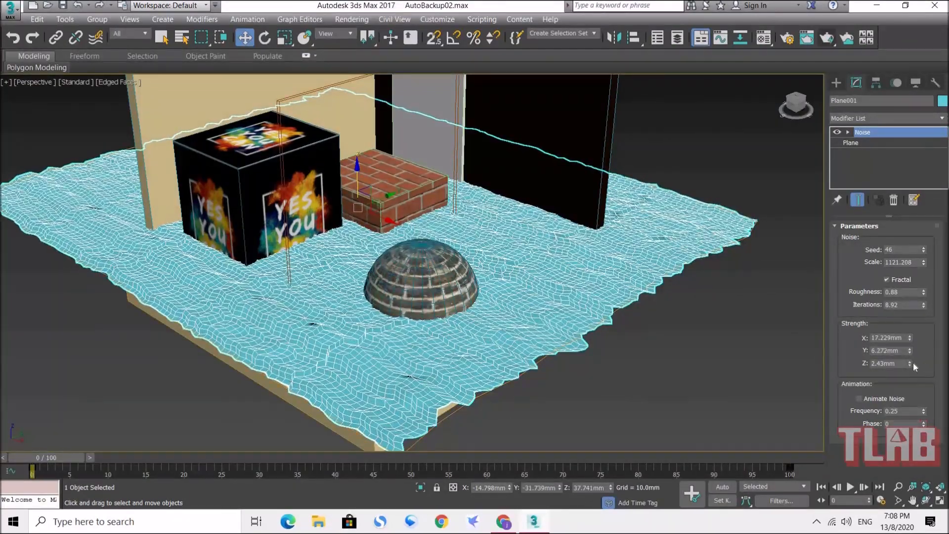
drag(911, 365, 911, 346)
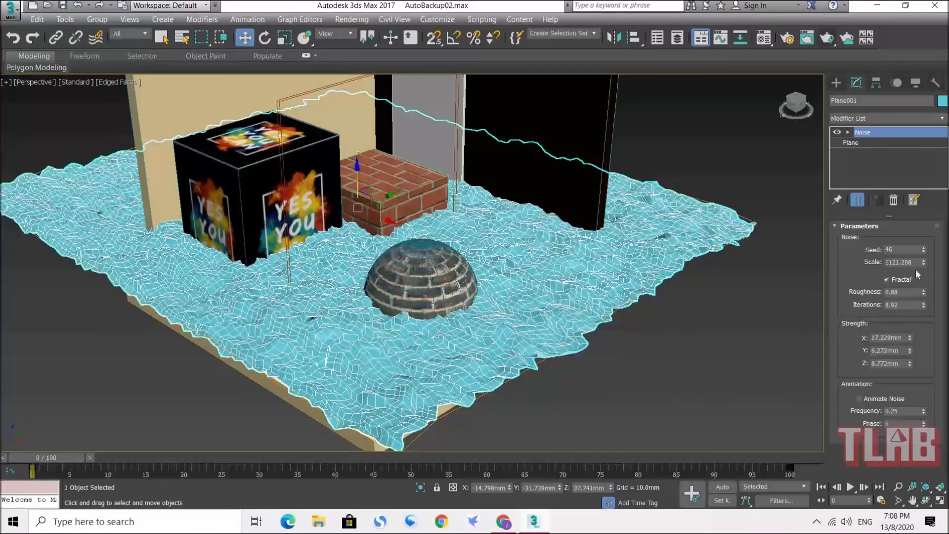
drag(924, 257, 871, 140)
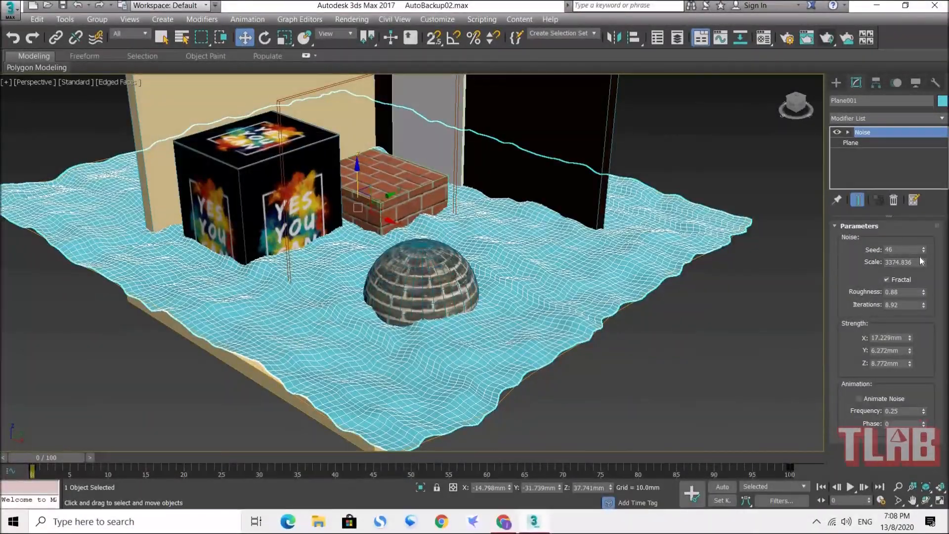
mouse_move(924, 262)
mouse_down()
mouse_move(928, 253)
mouse_move(927, 311)
mouse_move(927, 243)
mouse_move(930, 270)
mouse_up()
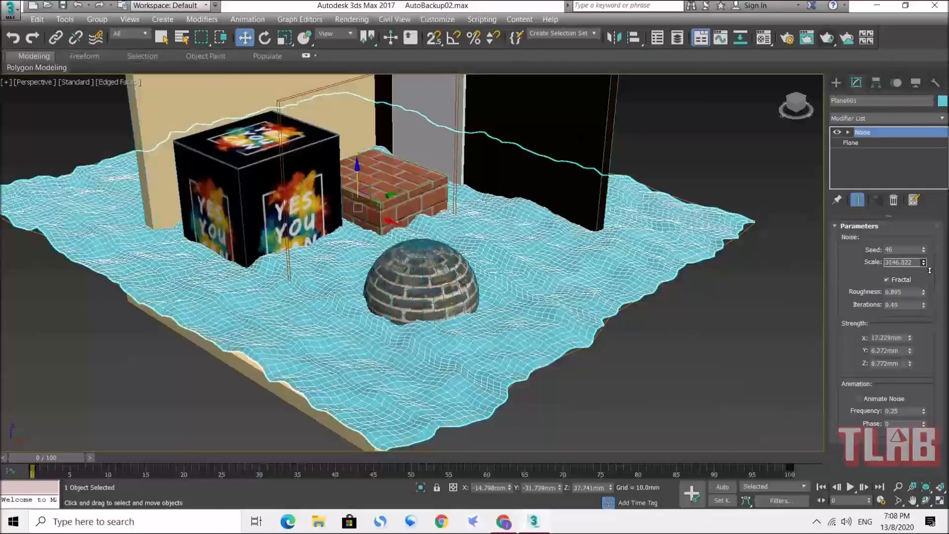
Step: Deselect the wavy plane and turn off Edged Faces in the perspective viewport
click(666, 315)
alt+middle_drag(345, 289, 341, 309)
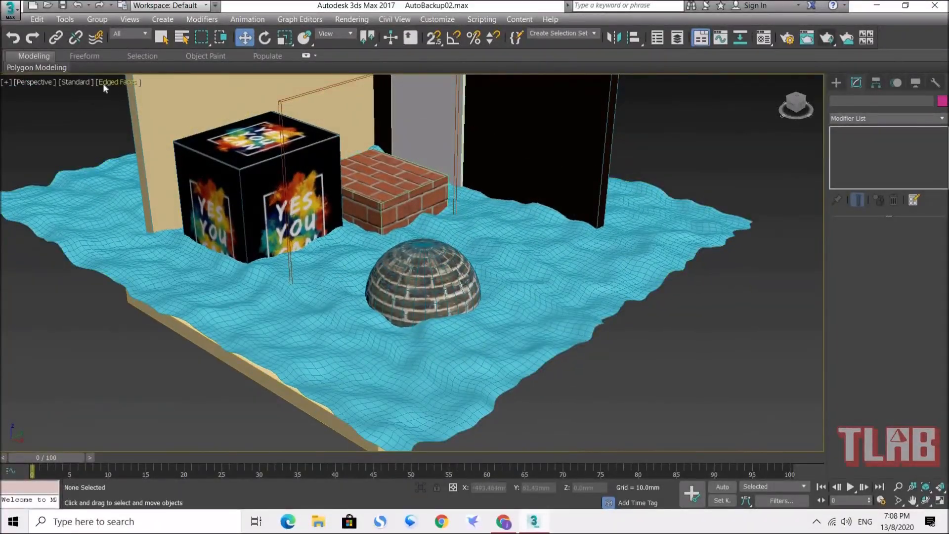
click(104, 85)
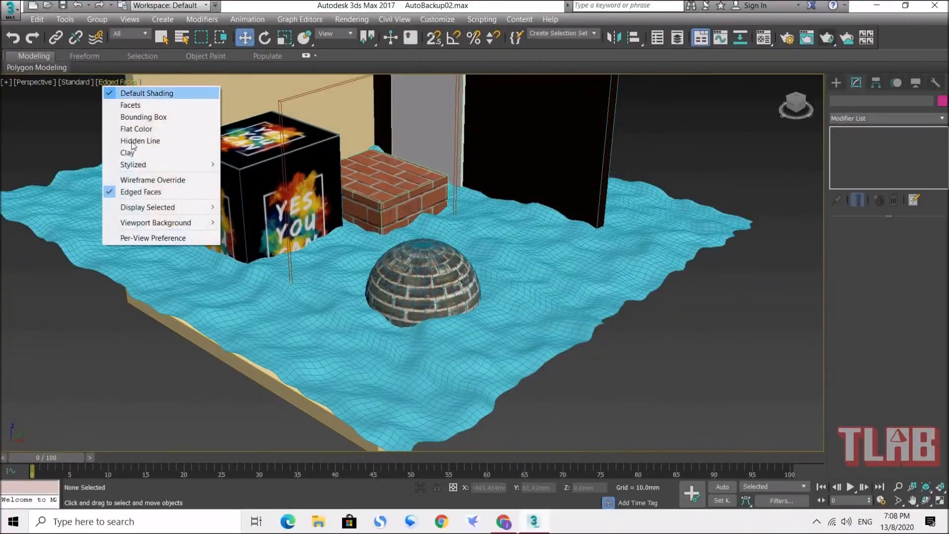
click(138, 192)
mouse_move(341, 238)
alt+middle_down()
mouse_move(538, 209)
mouse_move(596, 161)
mouse_move(549, 156)
mouse_move(563, 210)
mouse_move(530, 214)
mouse_move(500, 184)
mouse_move(512, 207)
alt+middle_up()
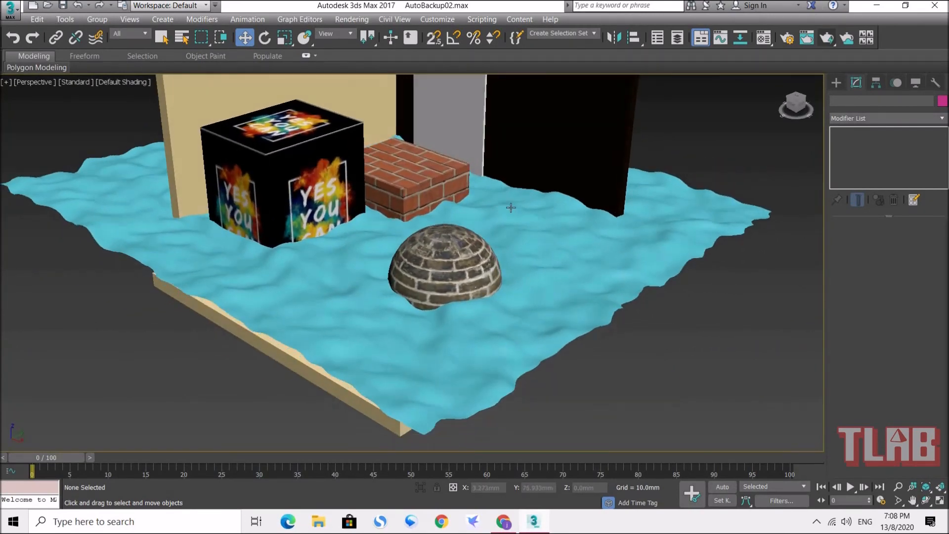
Step: Assign the teal Architectural Water material to the wavy plane
click(537, 215)
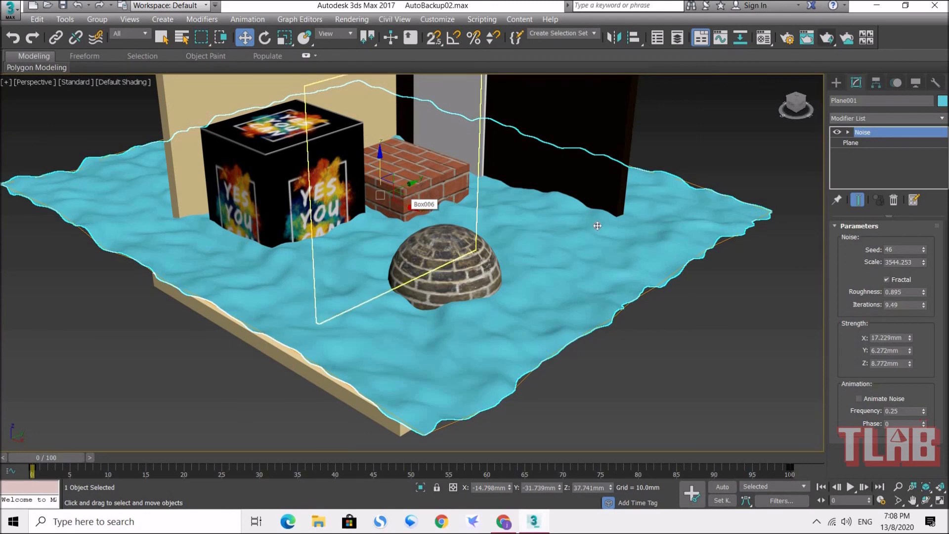
click(764, 40)
drag(254, 20, 861, 84)
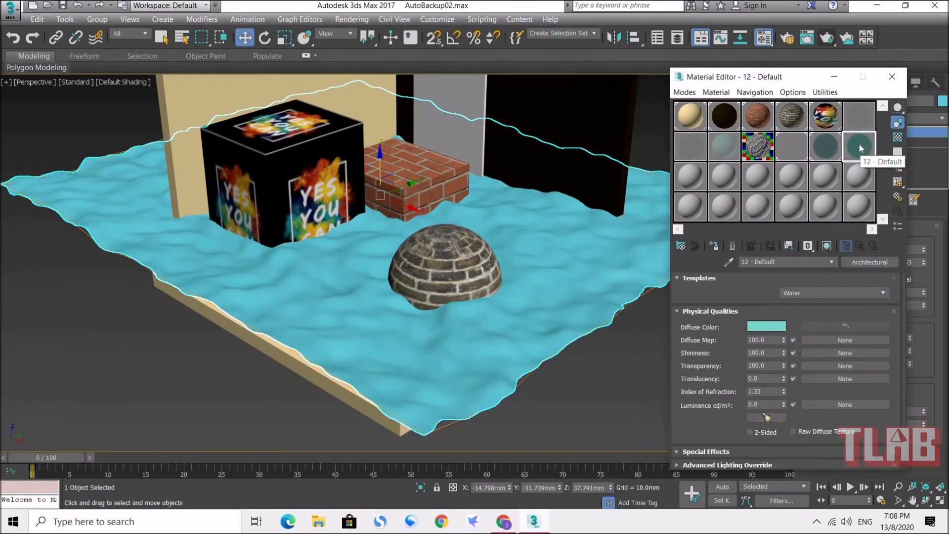
click(714, 247)
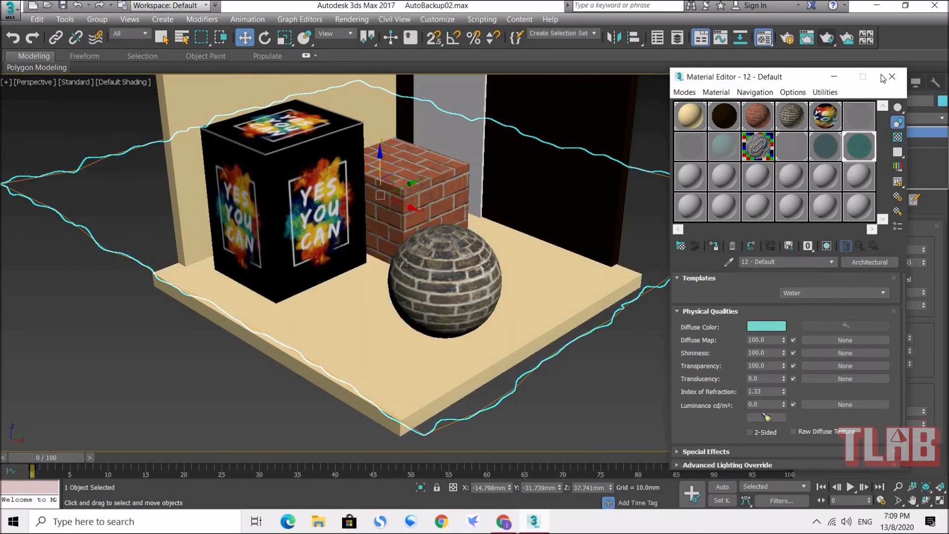
click(892, 77)
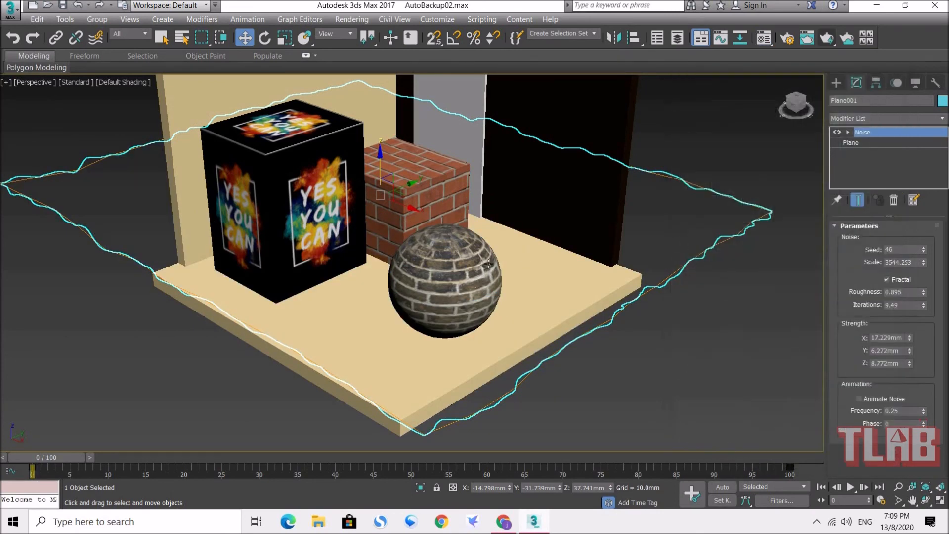
Step: Render the room from the perspective view to check the water surface around the boxes and sphere
scroll(489, 279, up, 2)
alt+middle_drag(490, 284, 510, 247)
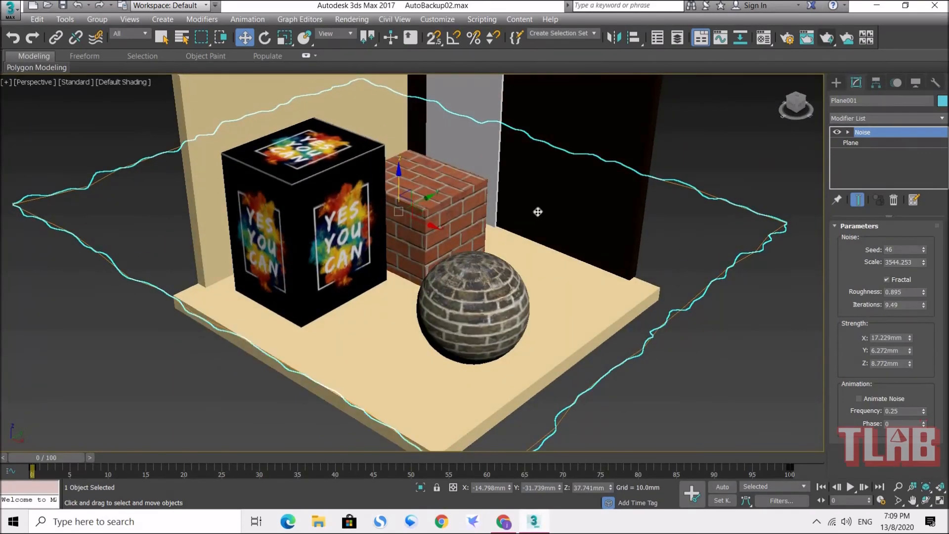
click(828, 43)
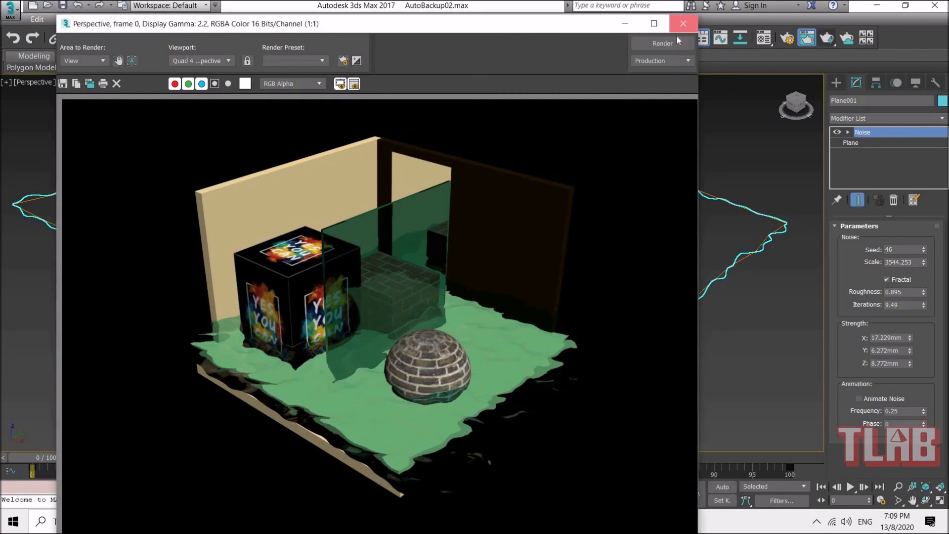
click(683, 24)
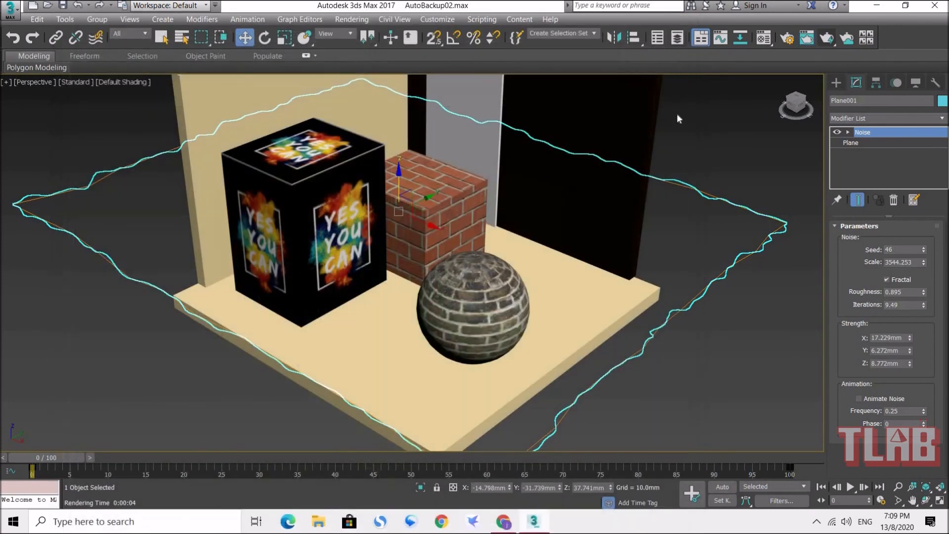
Step: Return to the water plane's Noise modifier for editing
click(879, 134)
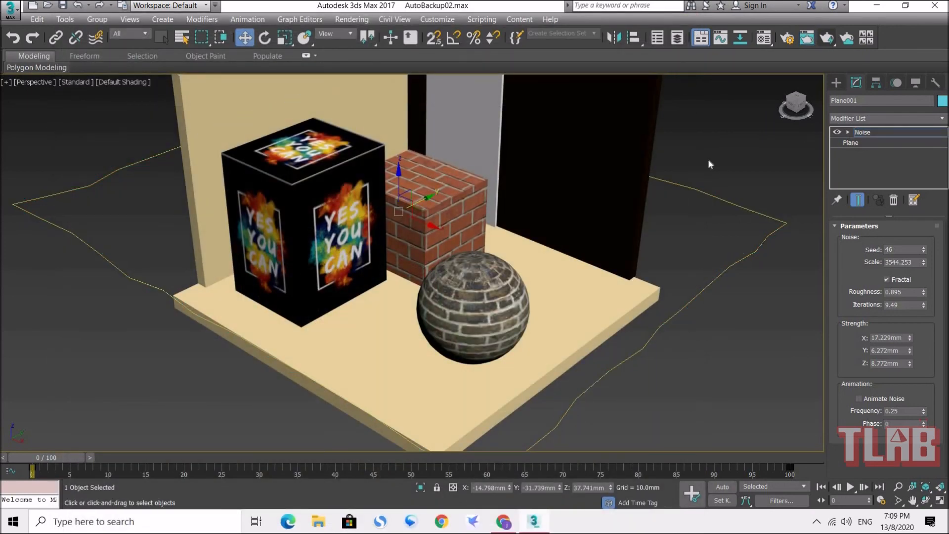